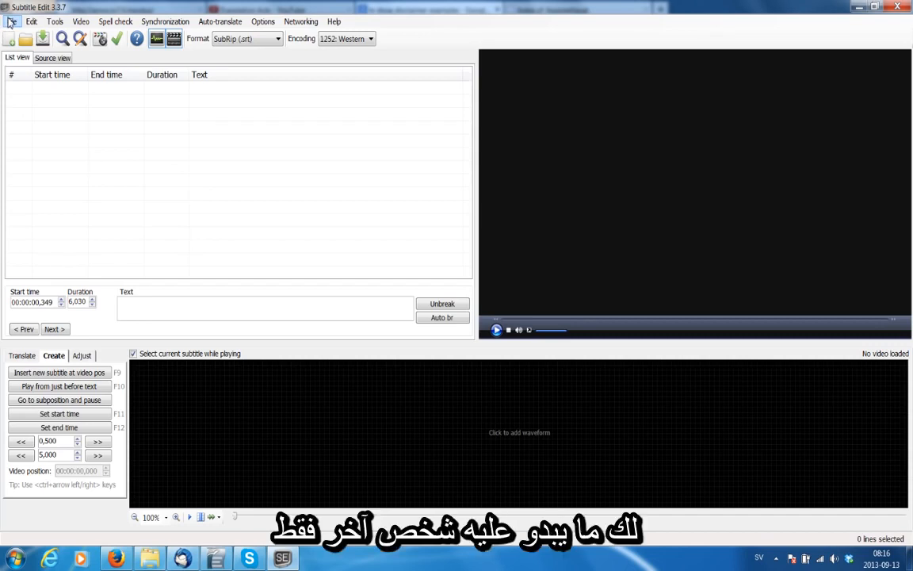
Open the subtitle file ending in "puffi1-w-se.srt" from the incoming subtitles folder
left_click(11, 23)
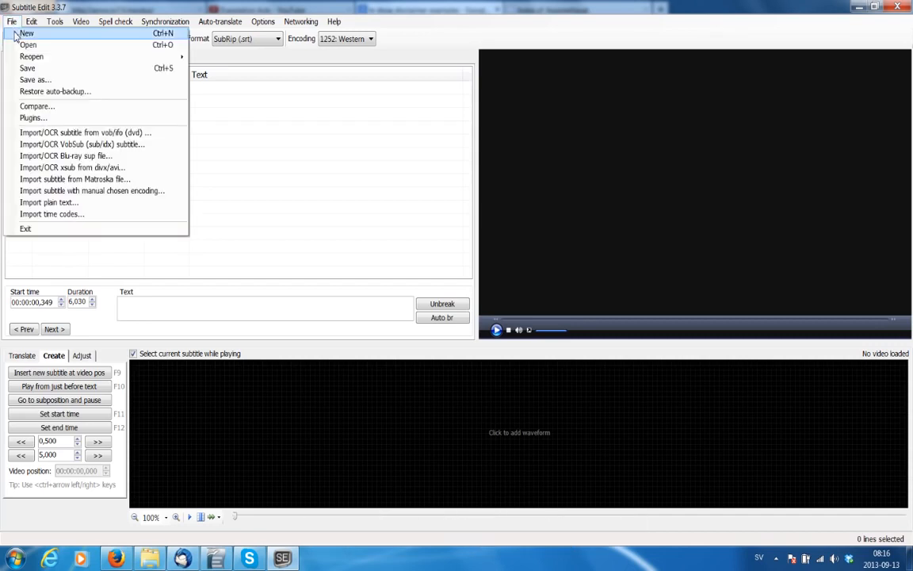
left_click(23, 44)
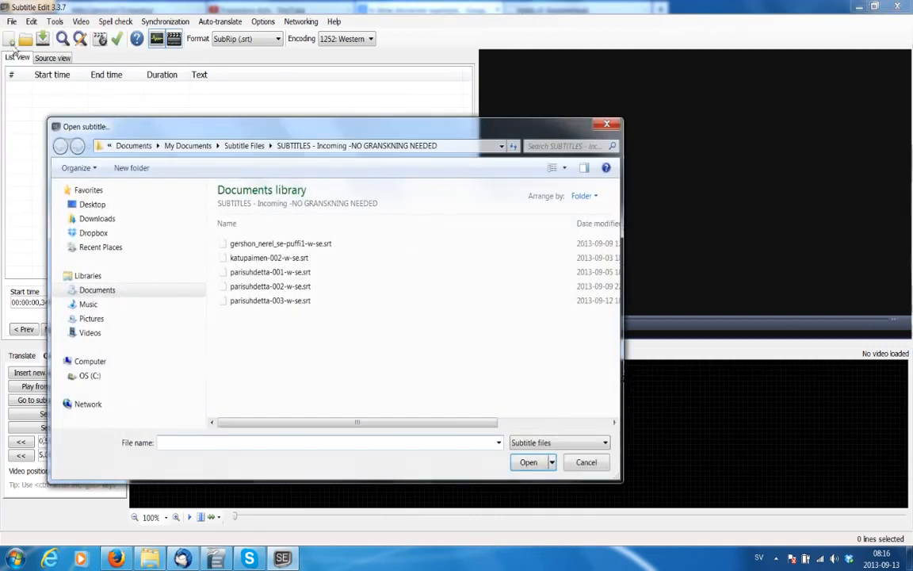
left_click(255, 248)
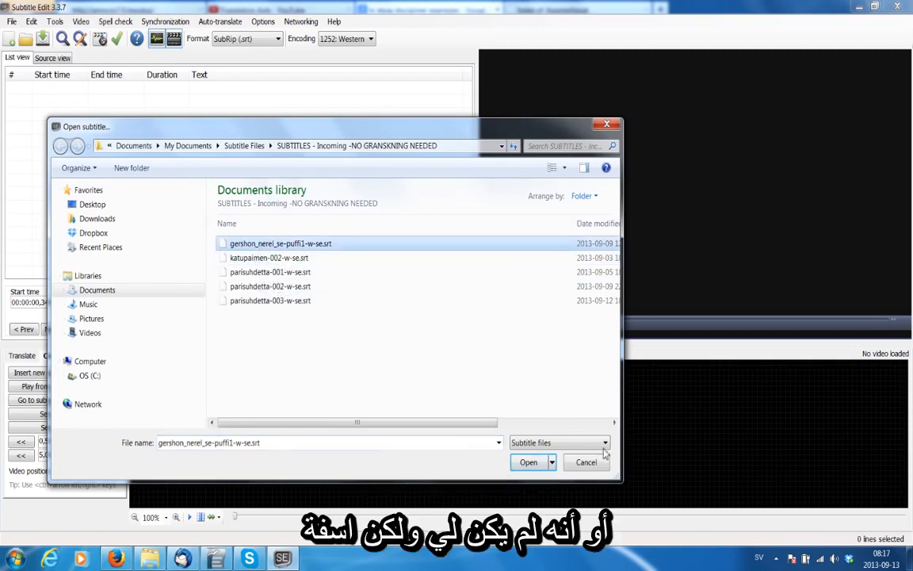
left_click(529, 462)
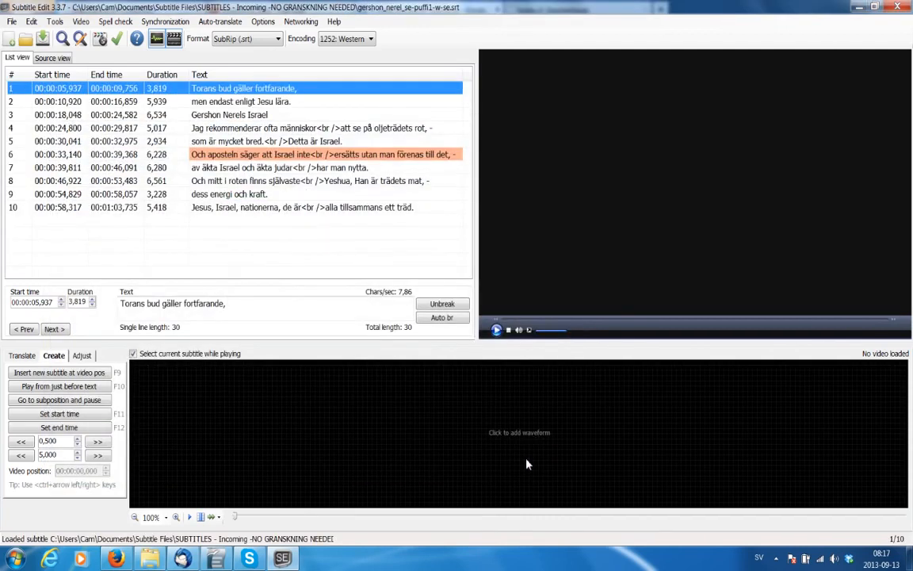
Open the subtitle file parisuhdetta-001-w-se.srt from the incoming subtitles folder
left_click(12, 22)
left_click(26, 44)
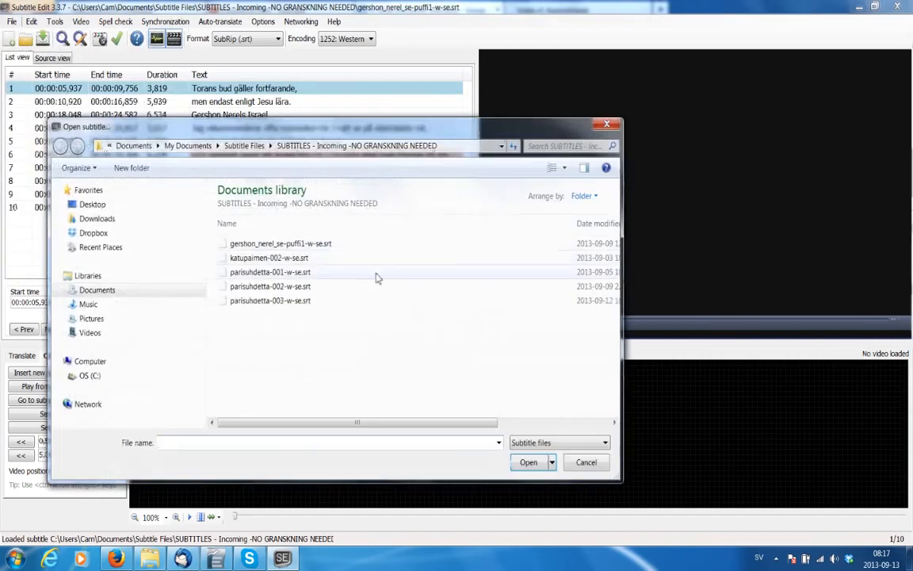
left_click(295, 271)
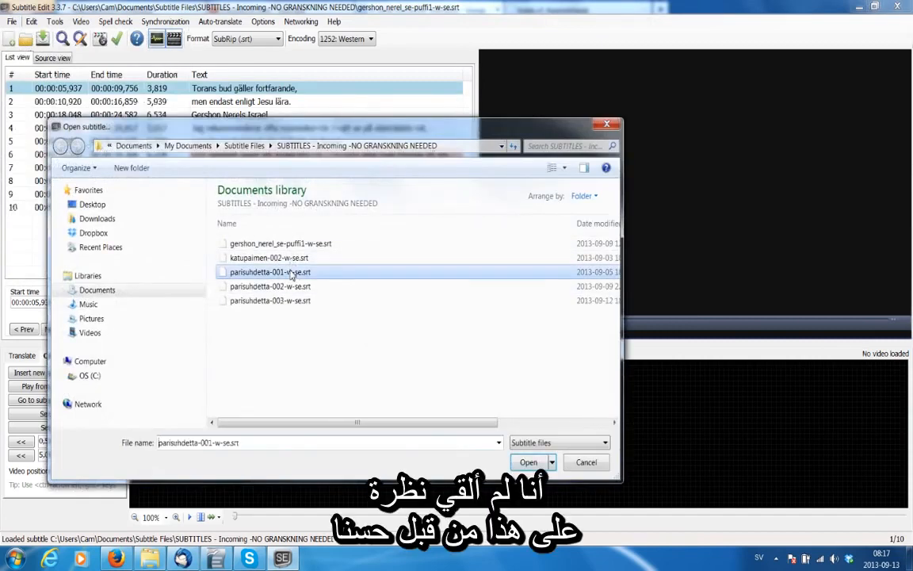
left_click(528, 462)
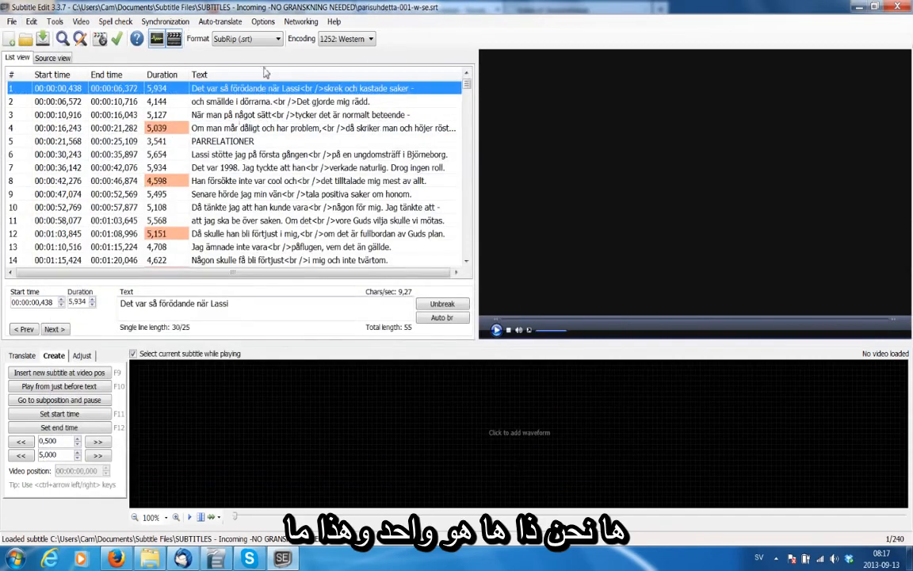
mouse_move(467, 83)
left_mouse_down()
mouse_move(466, 94)
mouse_move(465, 83)
left_mouse_up()
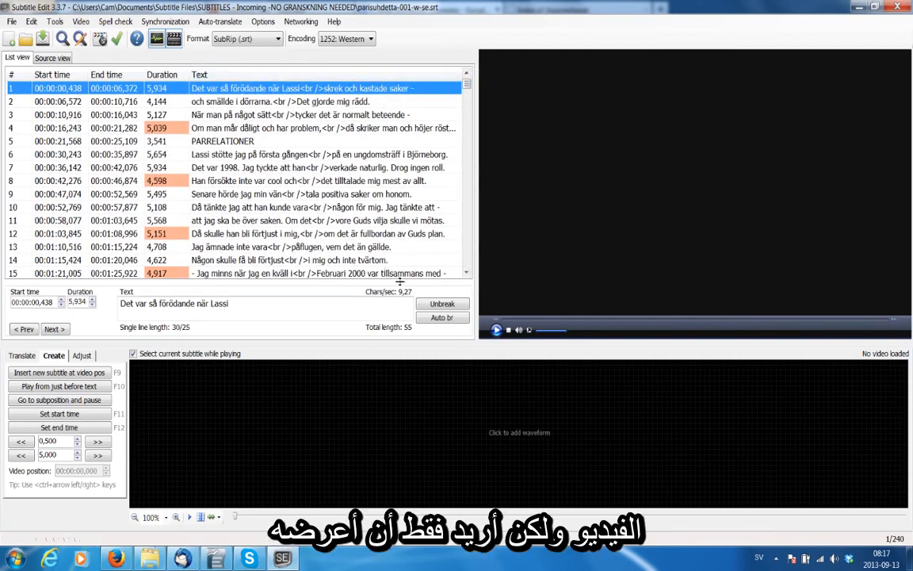
Hide the waveform and the video so the subtitle list fills the window
left_click(158, 40)
left_click(174, 39)
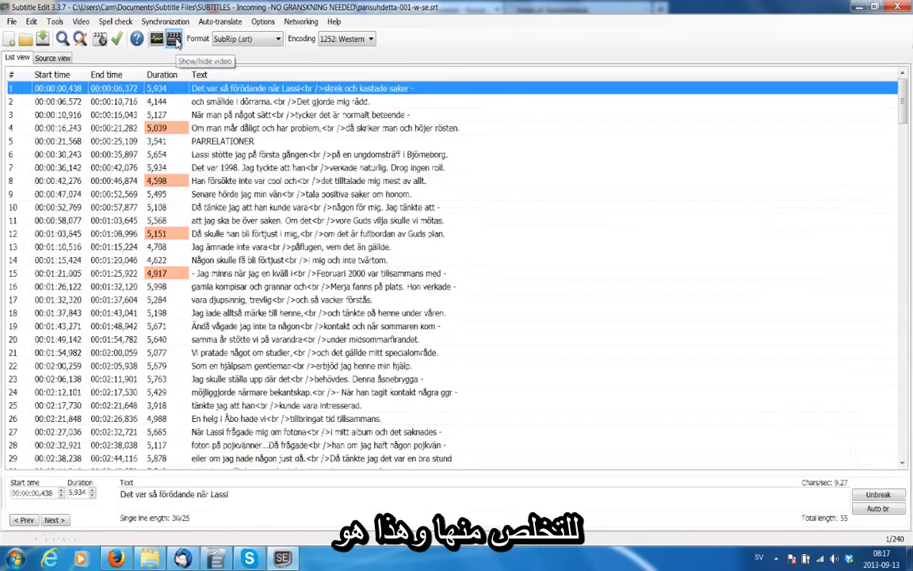
left_click_drag(904, 109, 910, 74)
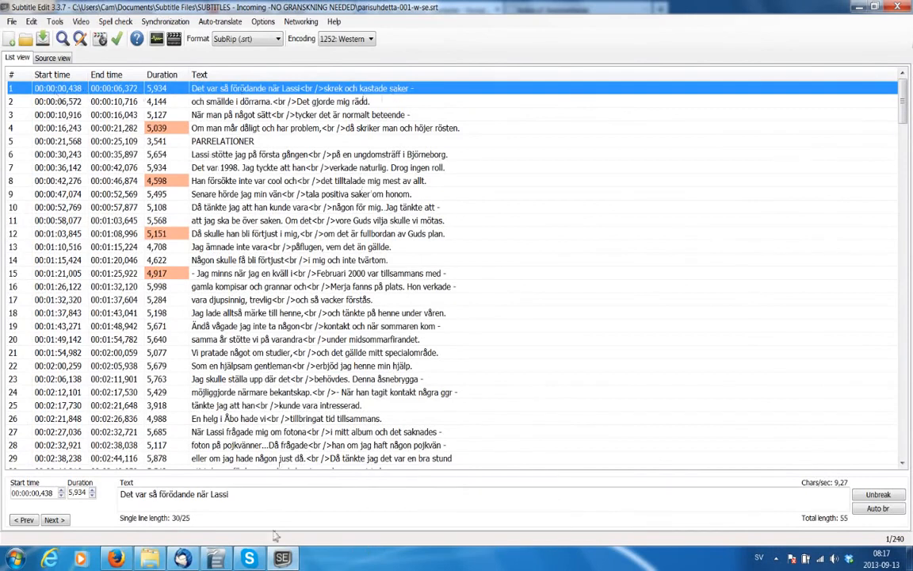
Replace the text of subtitle line 1 with "asjkdhkasds dsfkjsdfsd fsdfsdfsdf"
left_click(224, 506)
left_click_drag(224, 506, 110, 485)
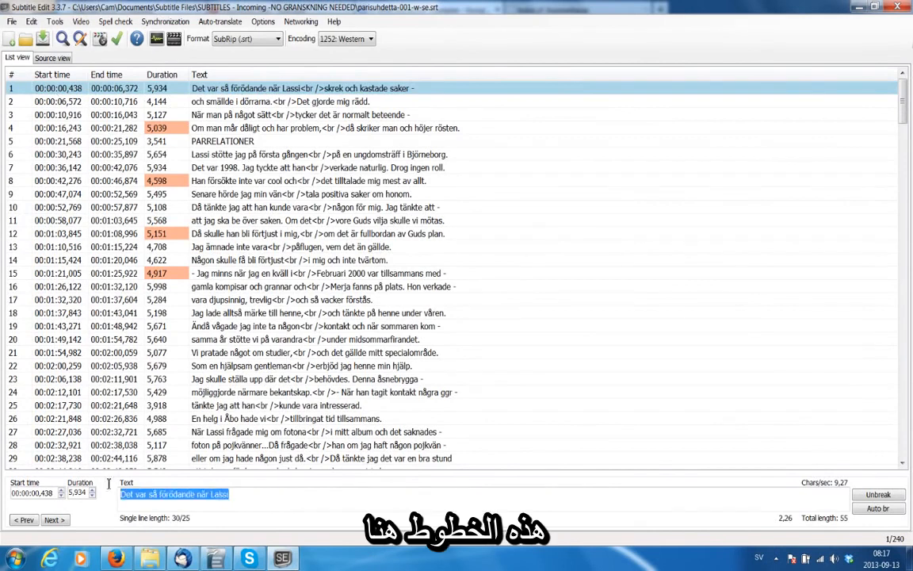
key("Delete")
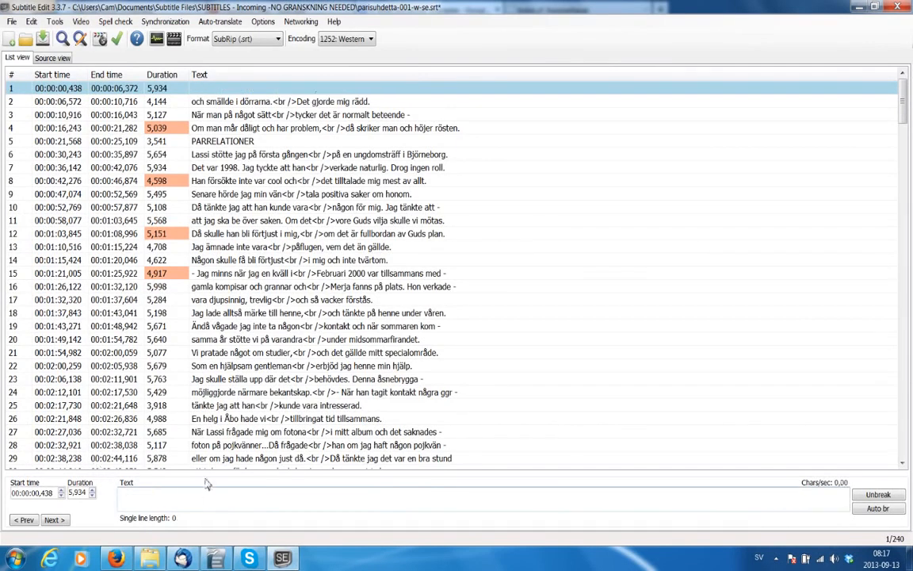
type("asjkdhkasds ")
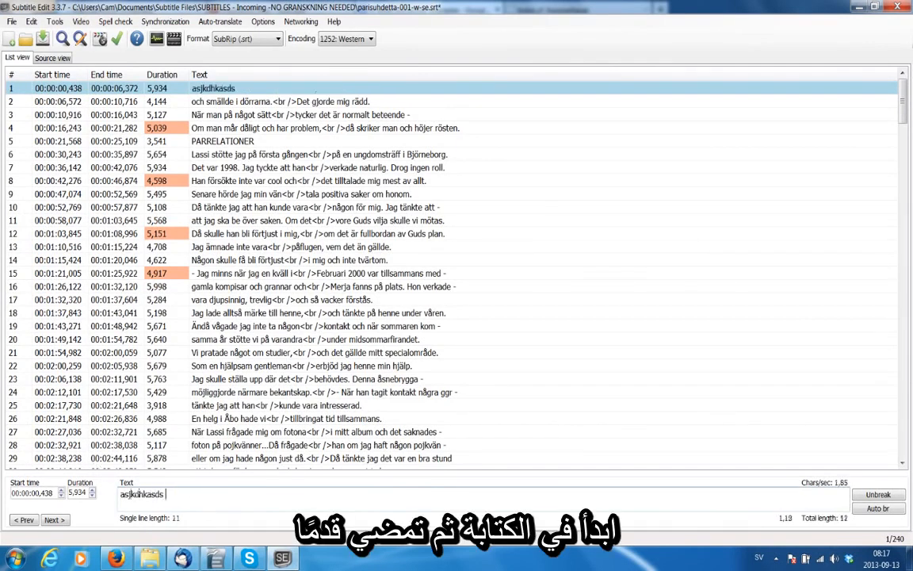
type("dsfkjsdfsd fsdfsdfsdf")
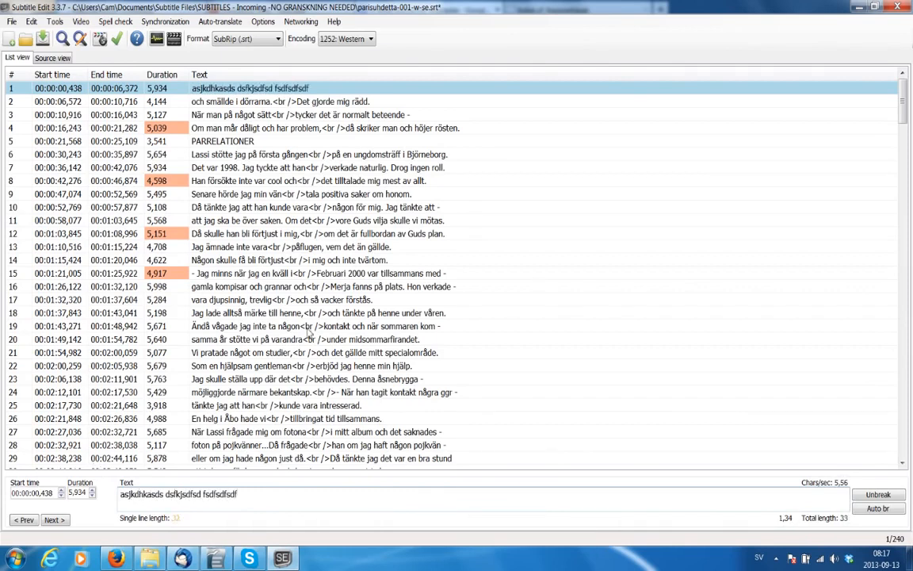
Delete both text rows of subtitle line 2 and enter "sdkfhs sfsdfsdfs" in the second row
left_click(314, 100)
left_click_drag(202, 494, 97, 492)
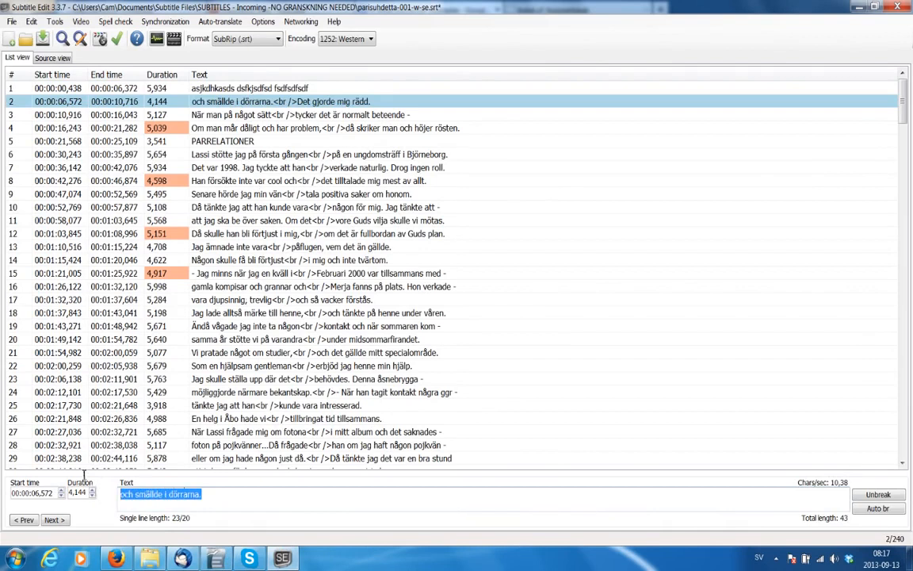
key("Delete")
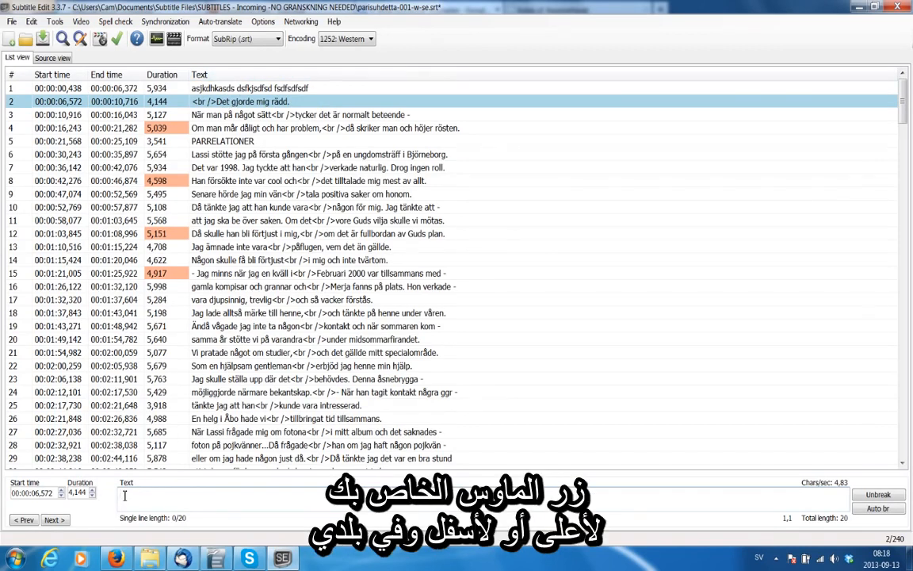
left_click_drag(127, 474, 126, 516)
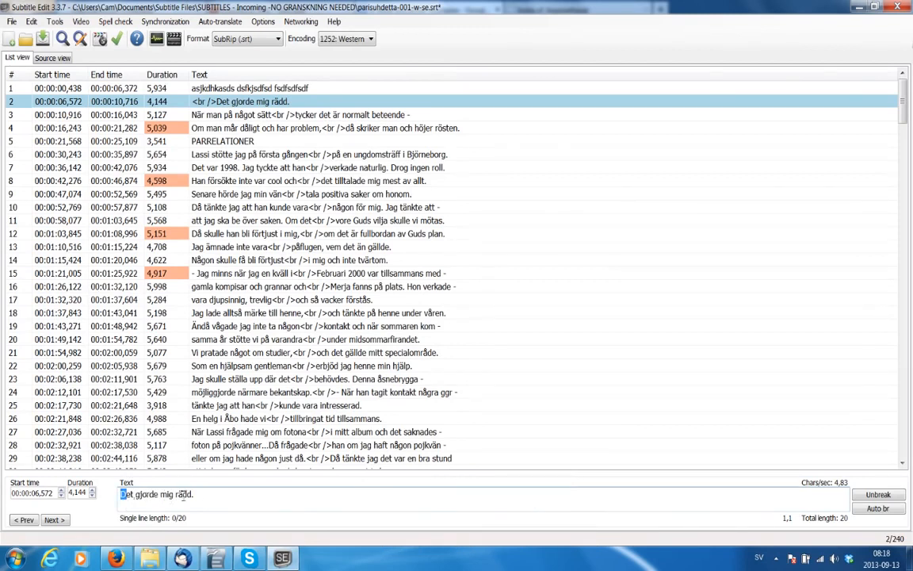
left_click(203, 497)
left_click_drag(201, 496, 109, 500)
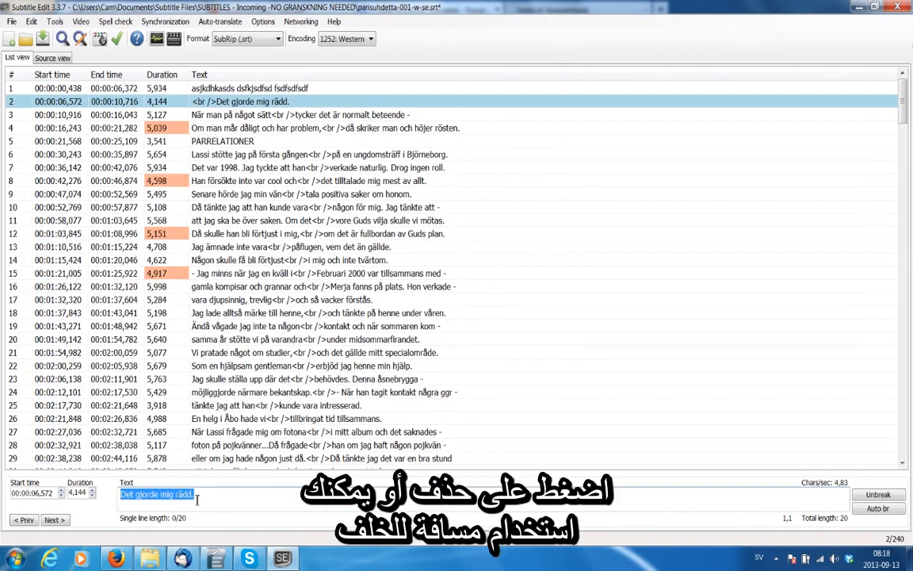
key("Delete")
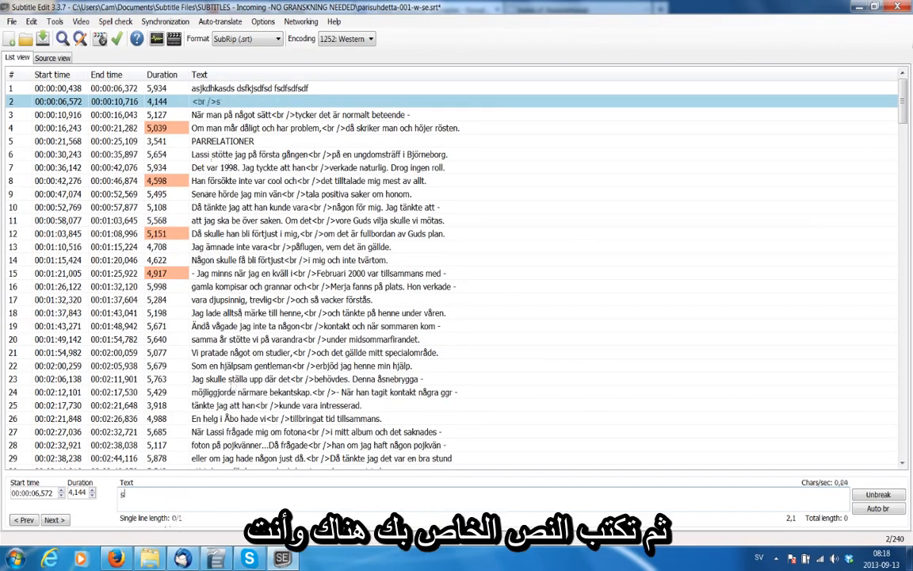
type("sdkfhs sfsdfsdfs")
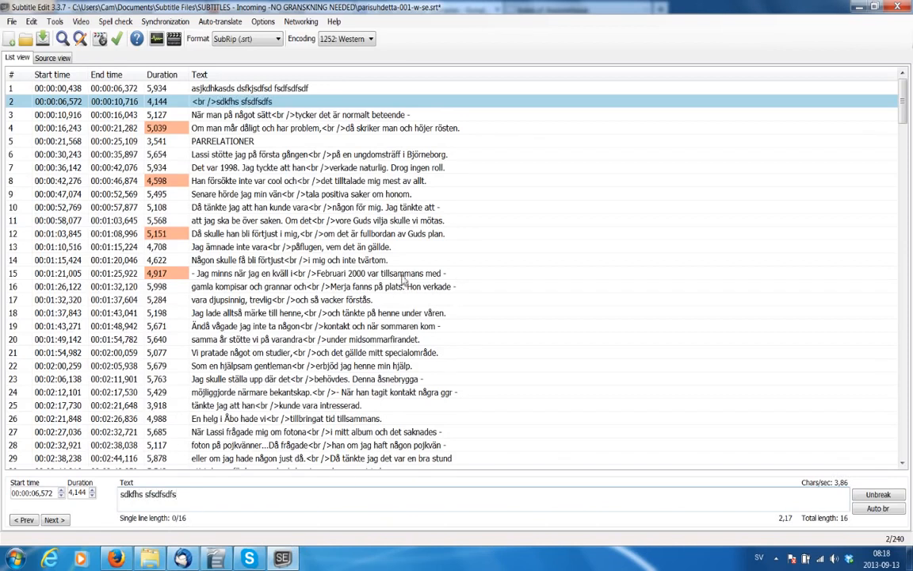
Examine the subtitle lines with red-highlighted durations, lines 4, 8, 12 and 15, and compare them with unmarked lines
left_click(276, 114)
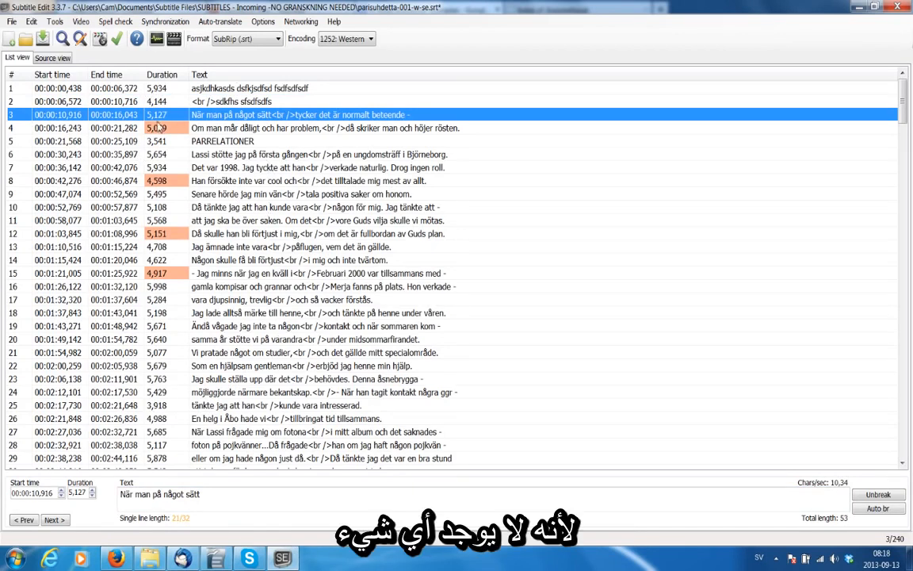
left_click(150, 128)
left_click(162, 181)
left_click(171, 235)
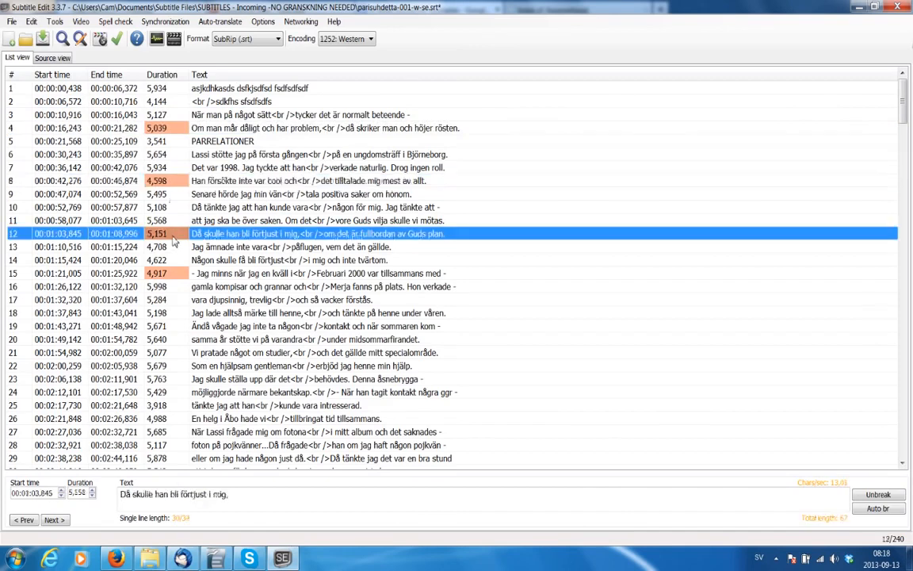
left_click(271, 270)
mouse_move(903, 127)
left_mouse_down()
mouse_move(900, 153)
mouse_move(899, 130)
left_mouse_up()
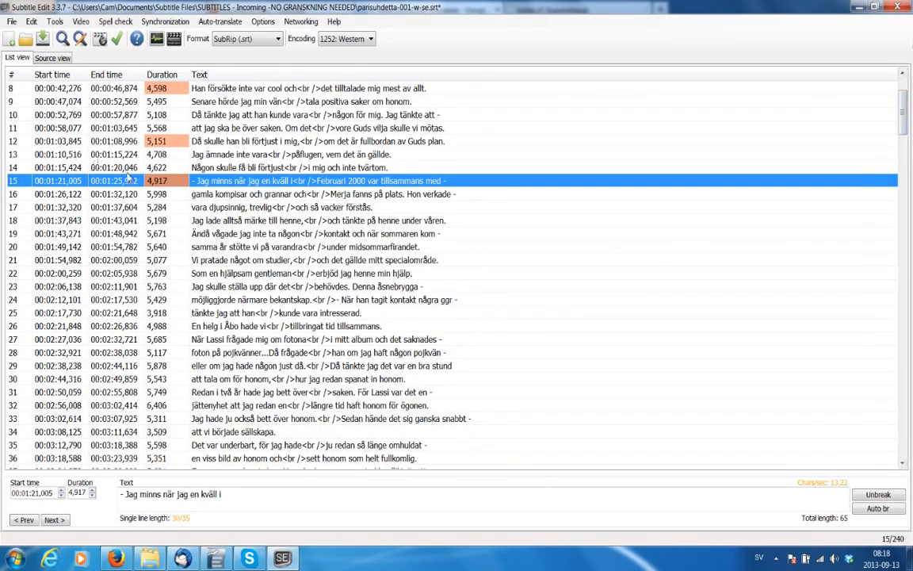
left_click(155, 88)
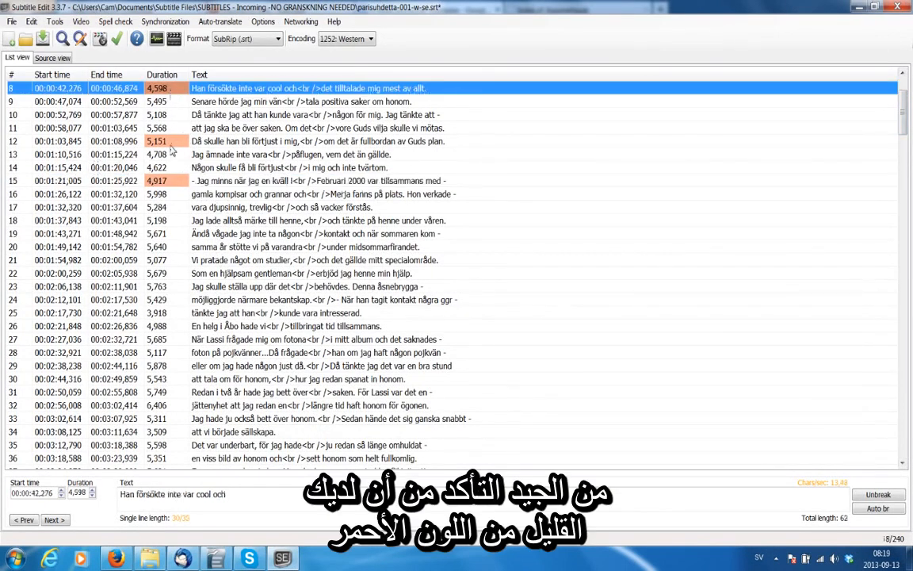
left_click(158, 140)
left_click(178, 181)
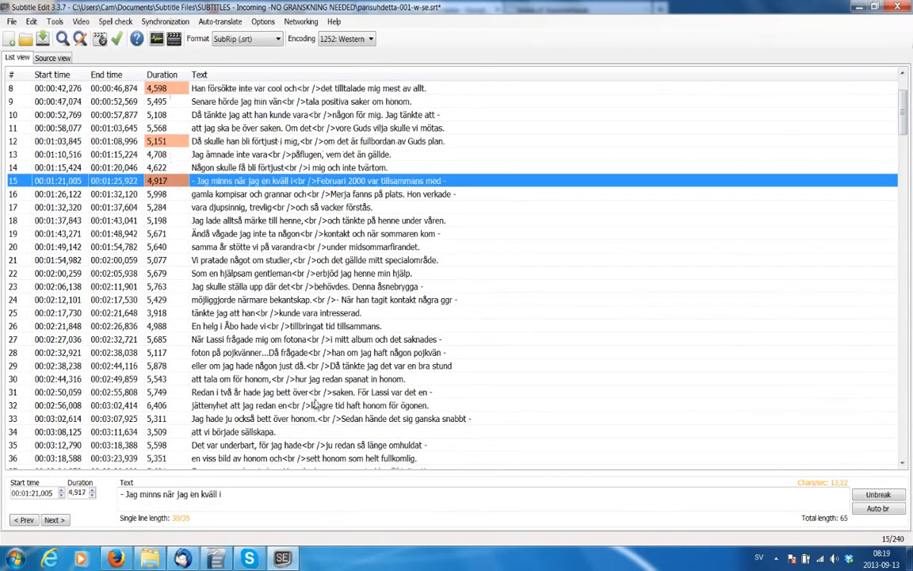
scroll(810, 107, "up", 3)
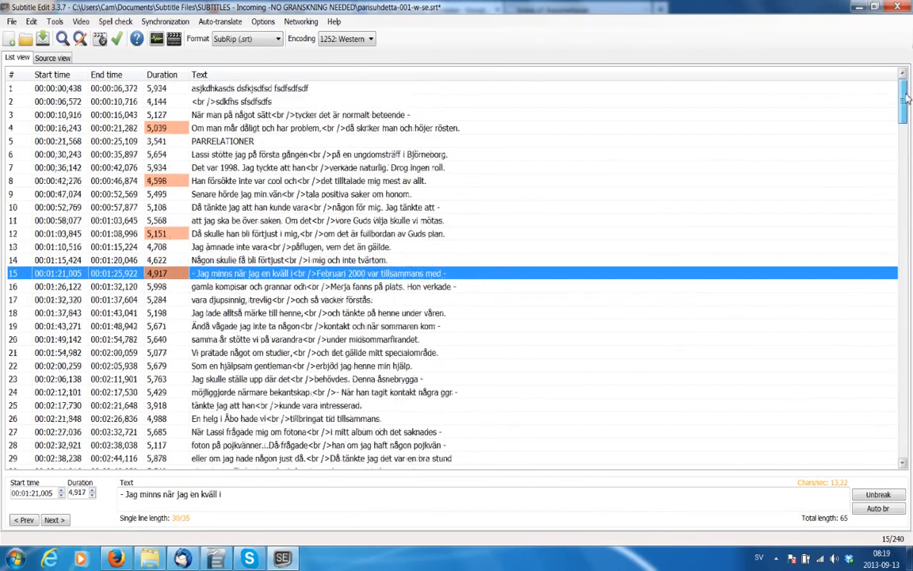
left_click(180, 132)
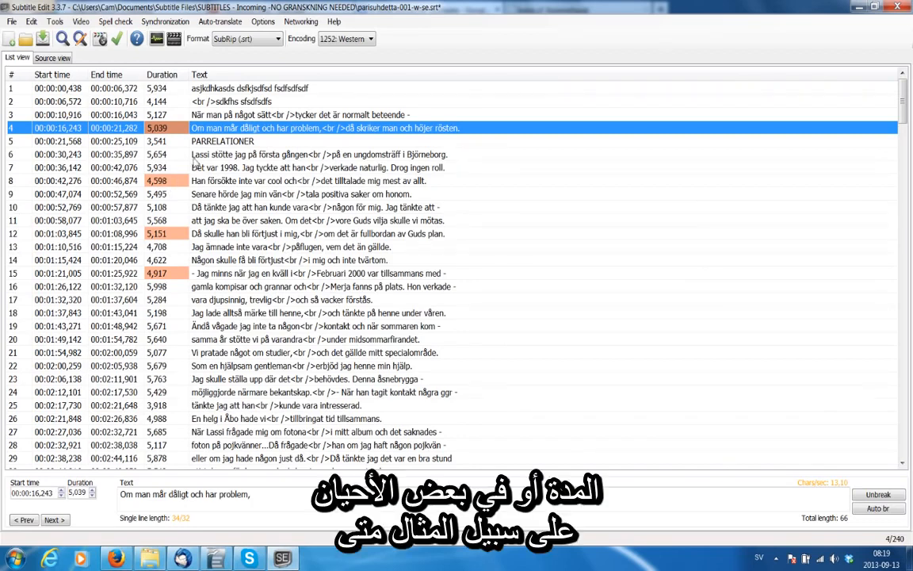
left_click(222, 143)
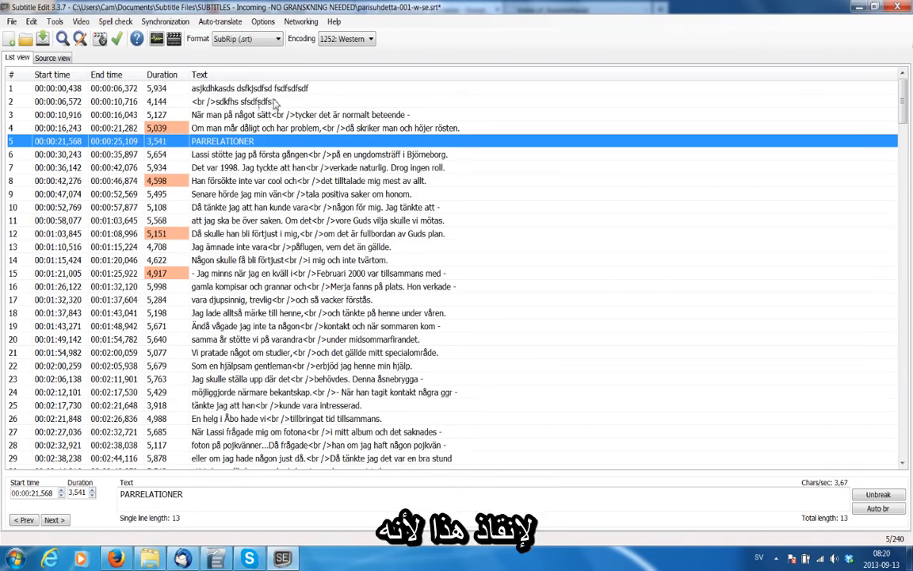
Start a new empty subtitle and discard the changes to parisuhdetta-001-w-se.srt
left_click(277, 103)
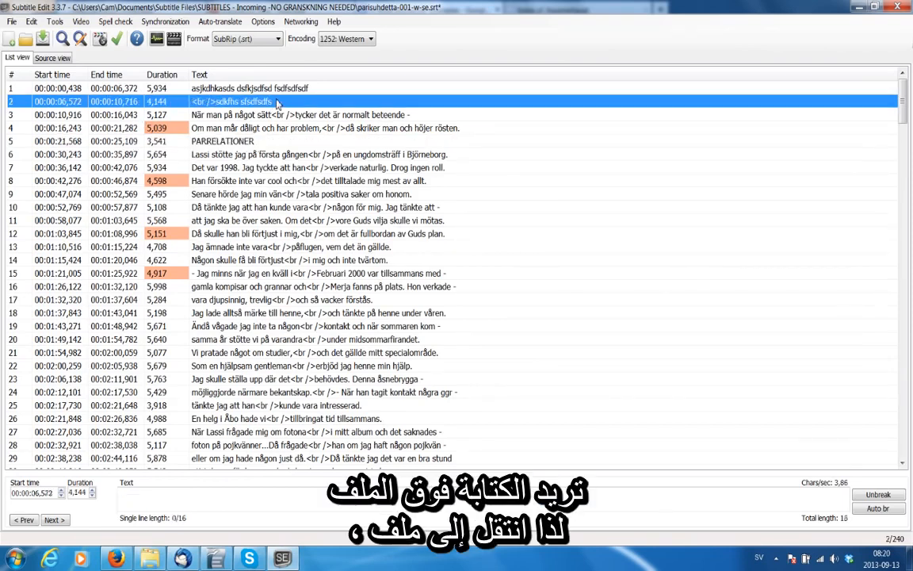
left_click(12, 22)
left_click(26, 33)
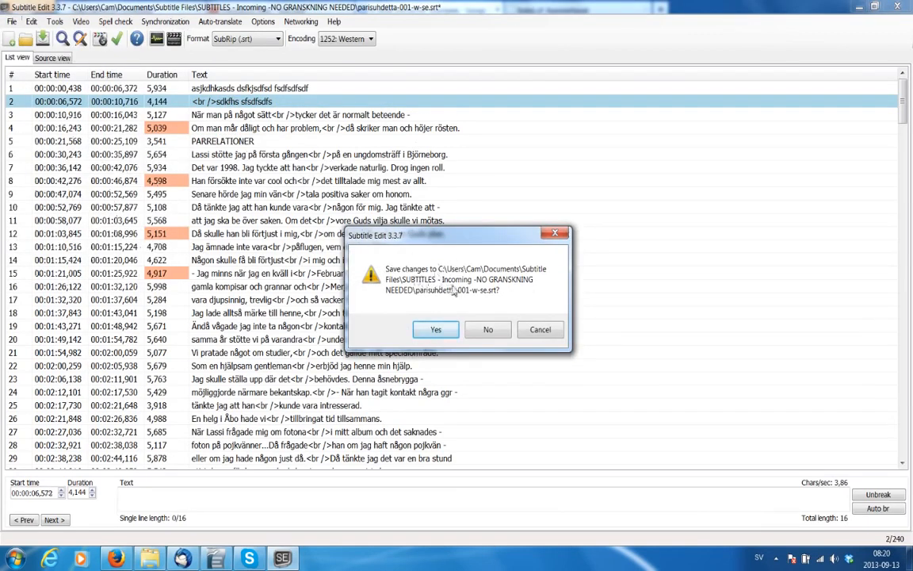
left_click(488, 330)
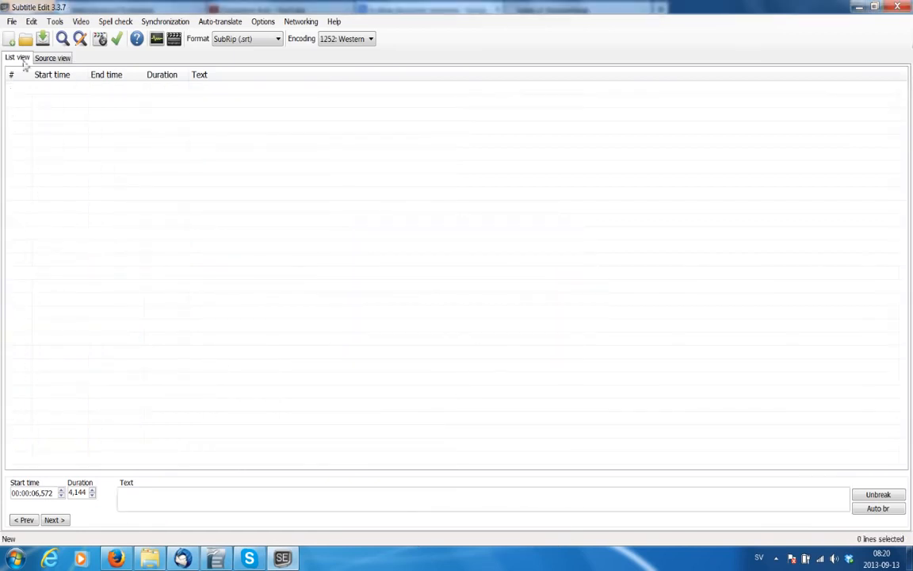
Show the waveform and the video again beside the empty subtitle list
left_click(12, 22)
left_click(267, 175)
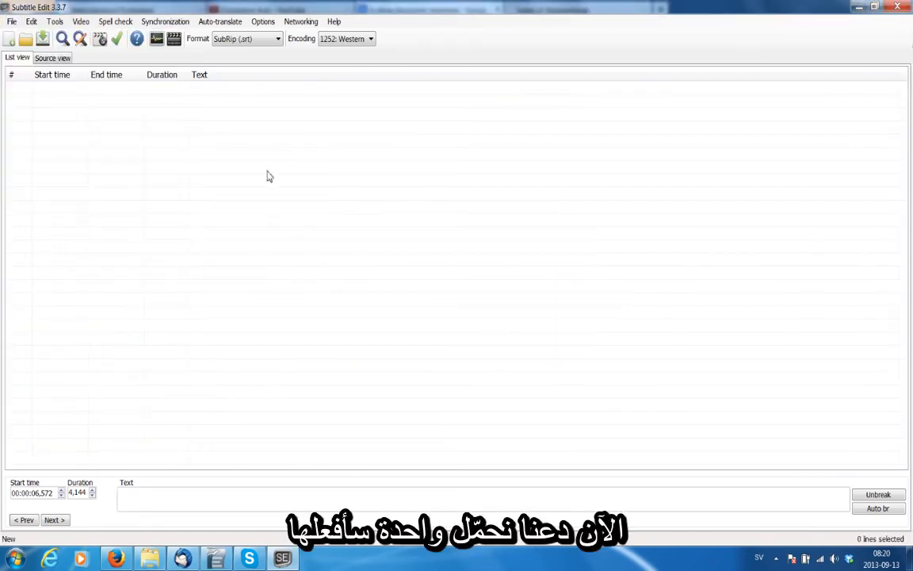
left_click(171, 44)
left_click(173, 43)
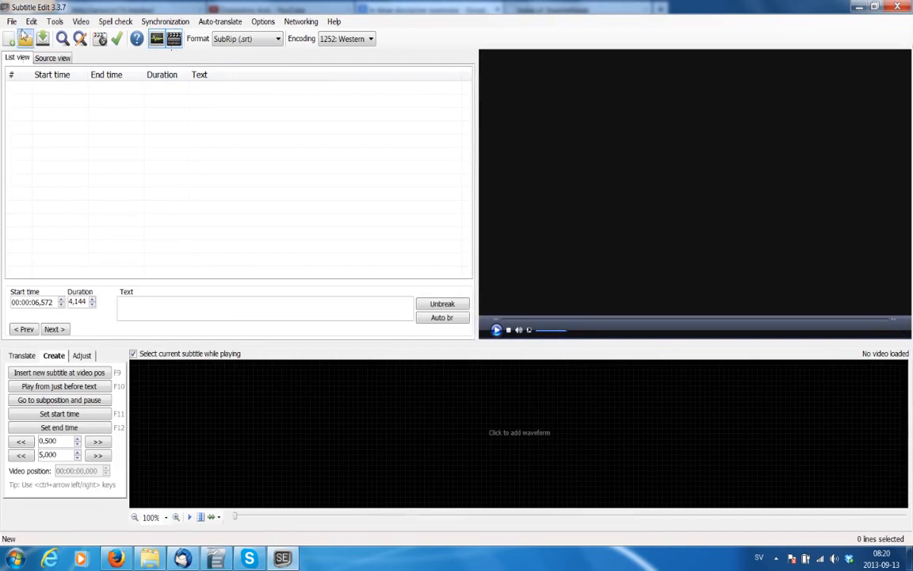
Open the subtitle file jerusalem_studio-041-w-se.srt from the Videos library
left_click(11, 22)
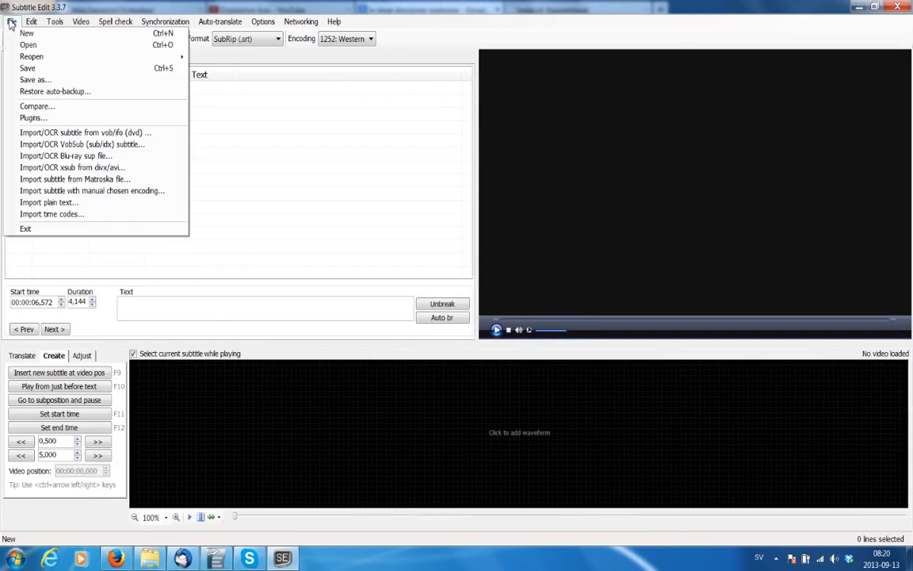
left_click(28, 44)
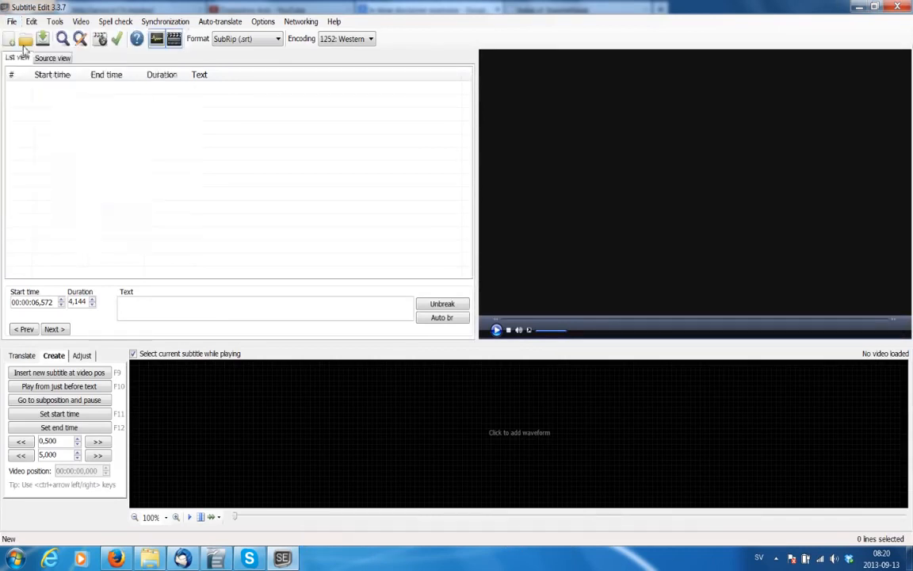
left_click(91, 336)
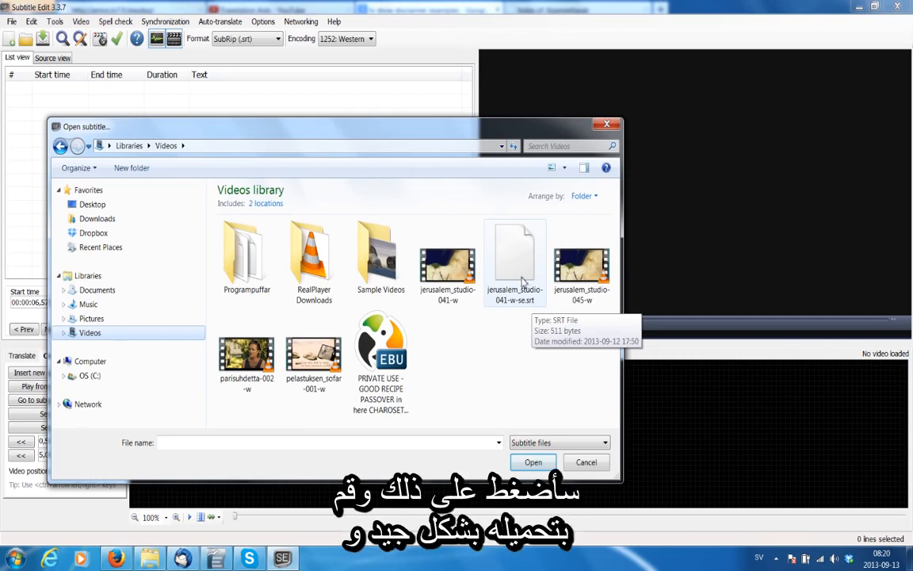
left_click(471, 250)
left_click(529, 462)
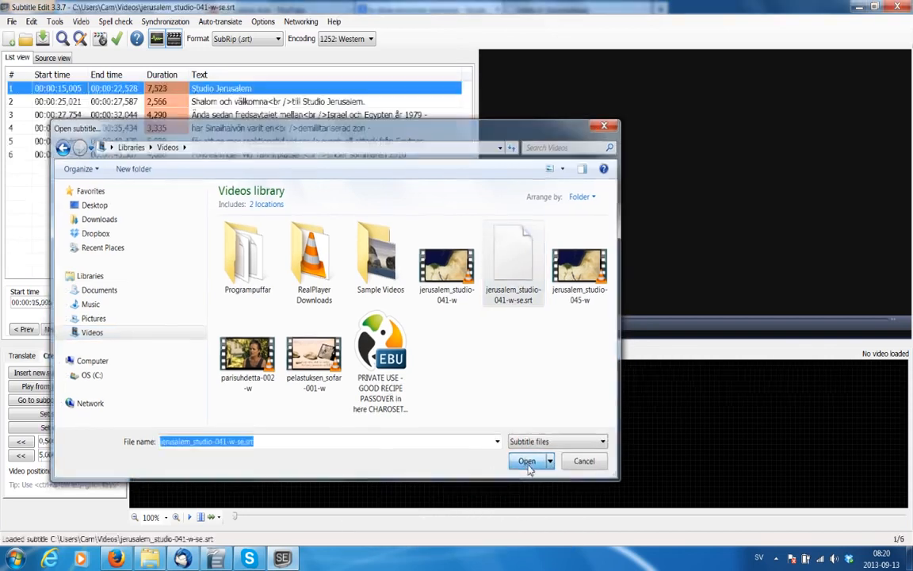
left_click(12, 22)
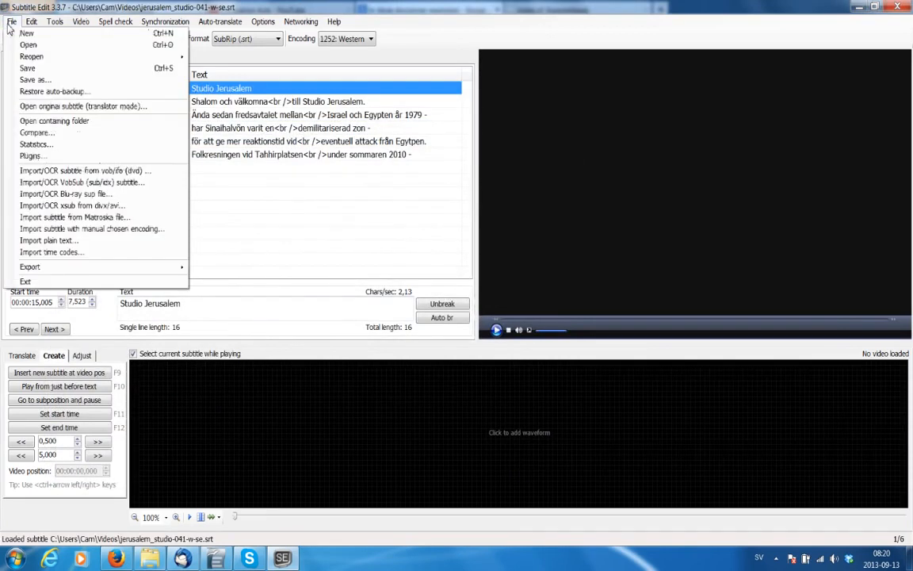
left_click(14, 46)
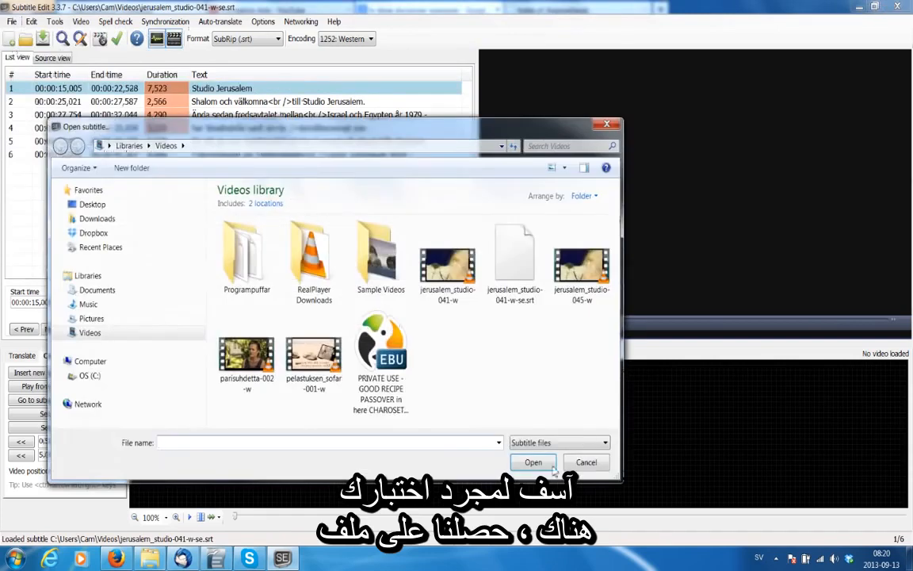
key("Escape")
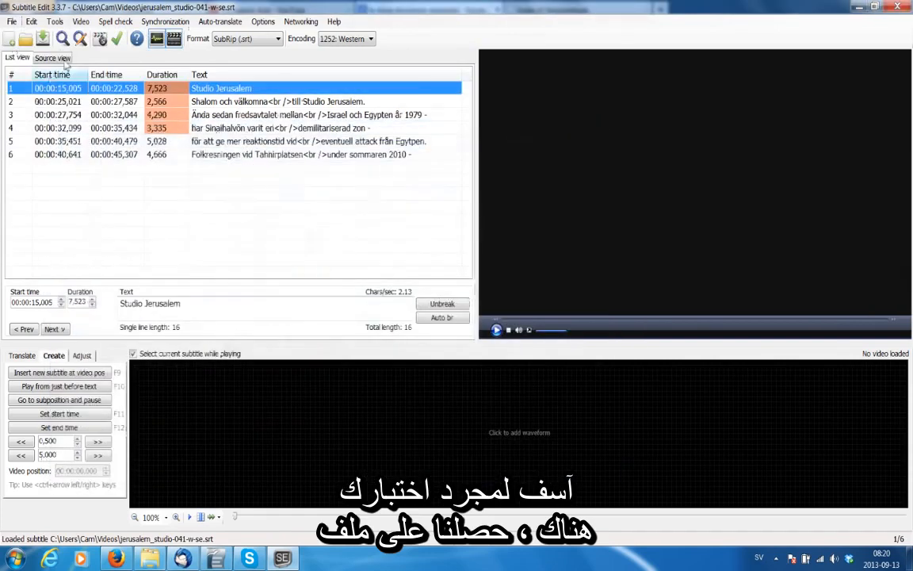
Open the video file jerusalem_studio-041-w from the Videos library for the loaded subtitle
left_click(81, 21)
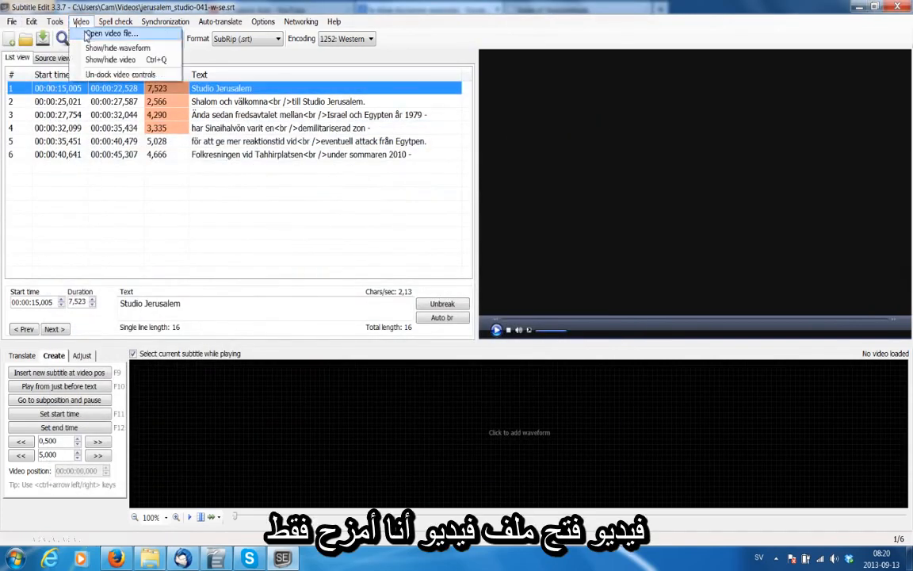
left_click(79, 32)
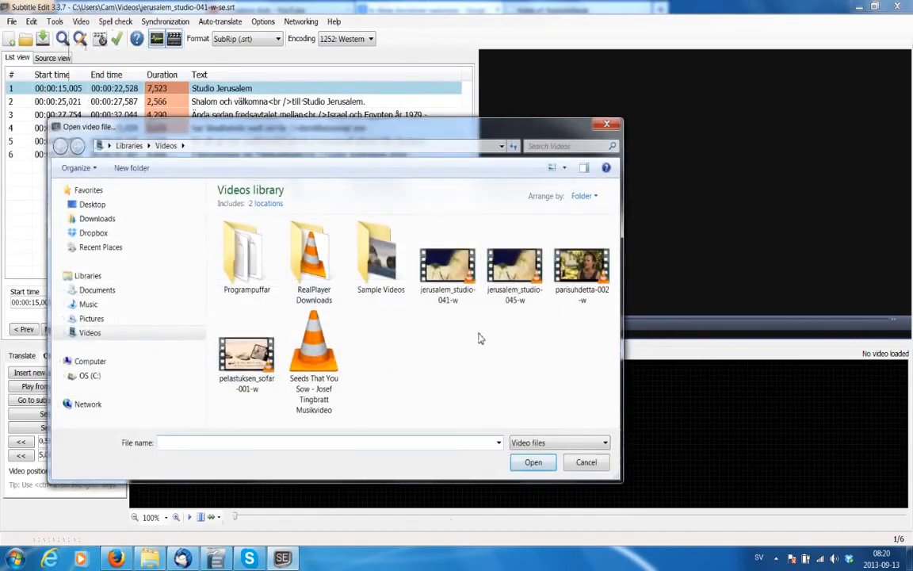
left_click(444, 273)
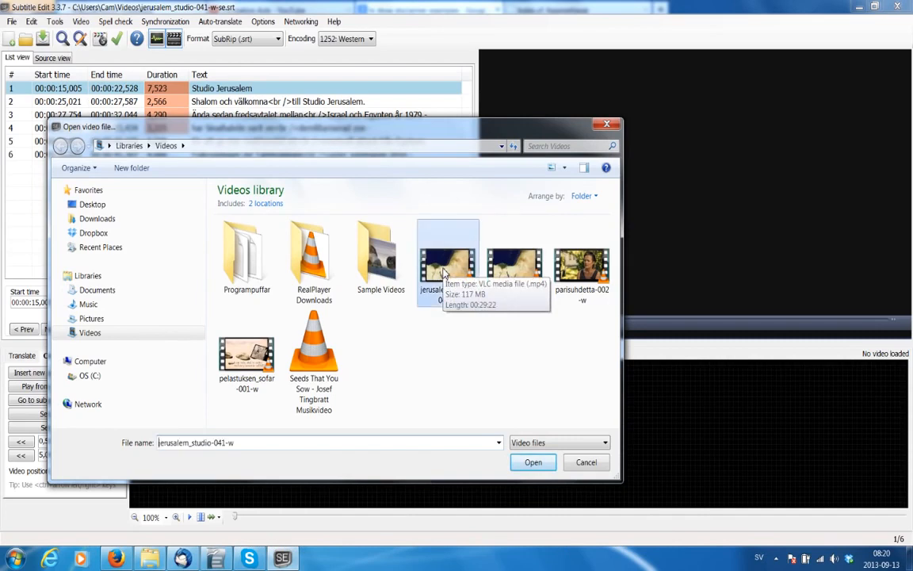
left_click(533, 462)
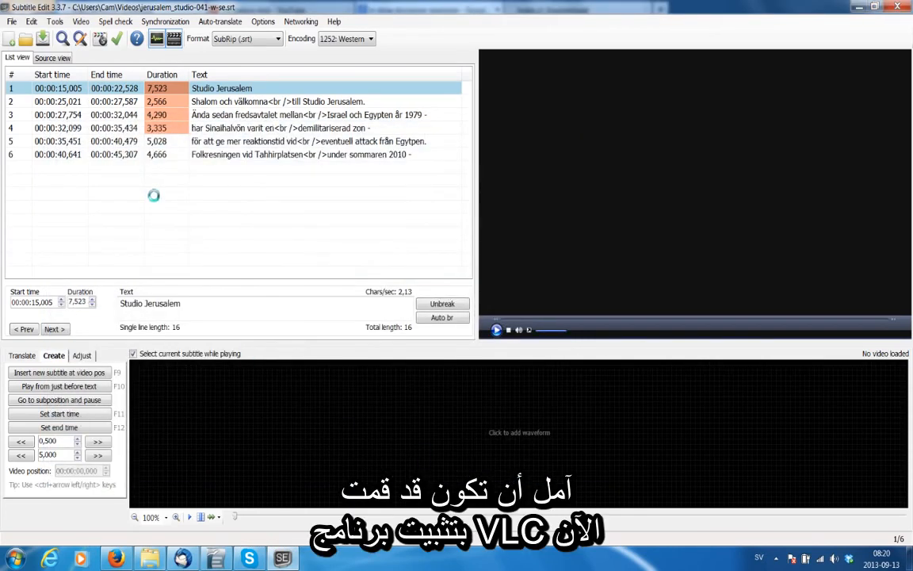
left_click(496, 330)
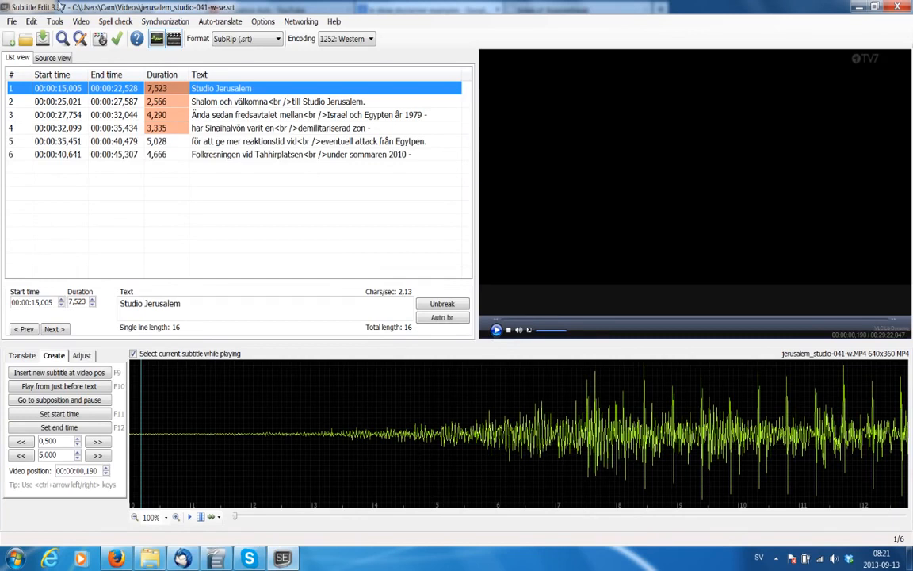
Toggle the waveform off and on again, and step through the subtitle list from line 1 to line 6
left_click(156, 38)
left_click(156, 39)
key("Down")
key("Down")
key("Down")
key("Down")
key("Down")
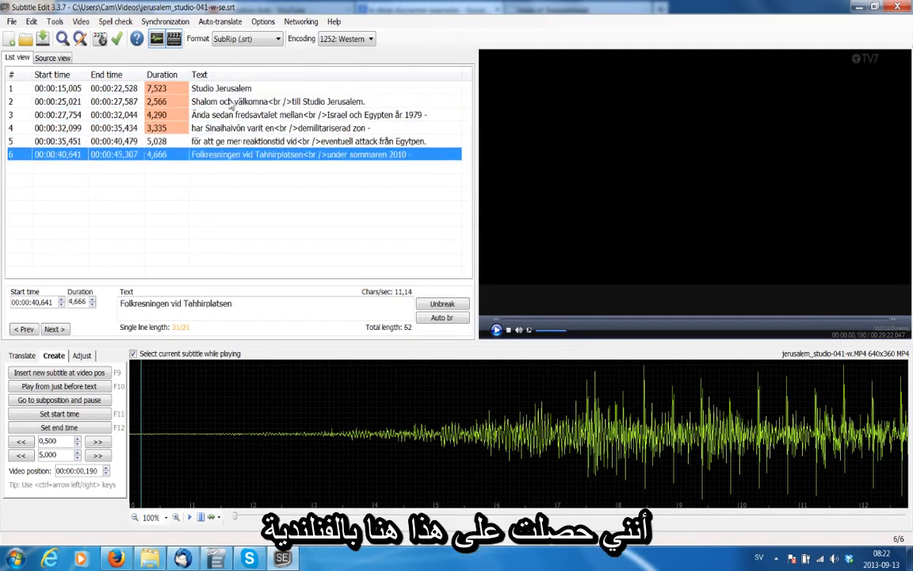
Compare selecting whole subtitle lines 1 and 2 in the list with placing the cursor in the text of line 1
left_click(225, 91)
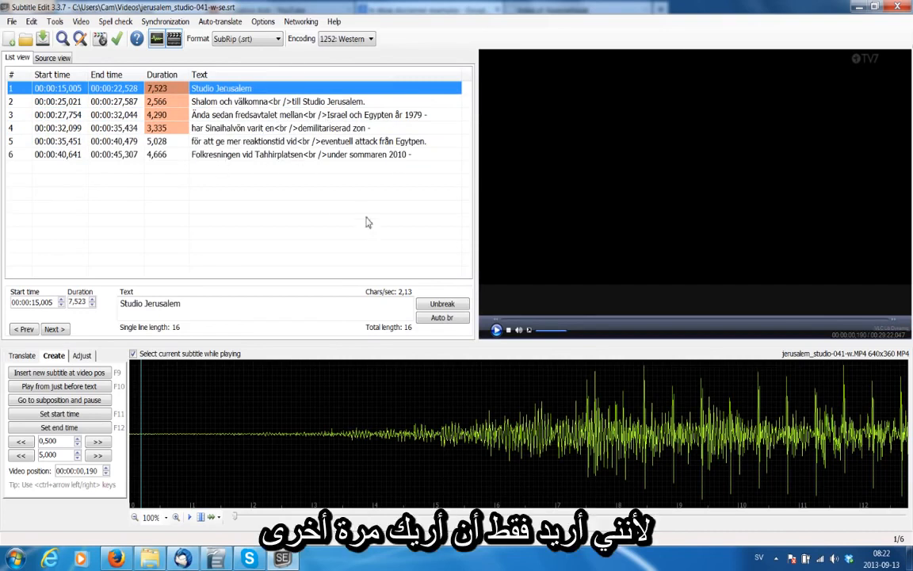
left_click(297, 309)
left_click(238, 101)
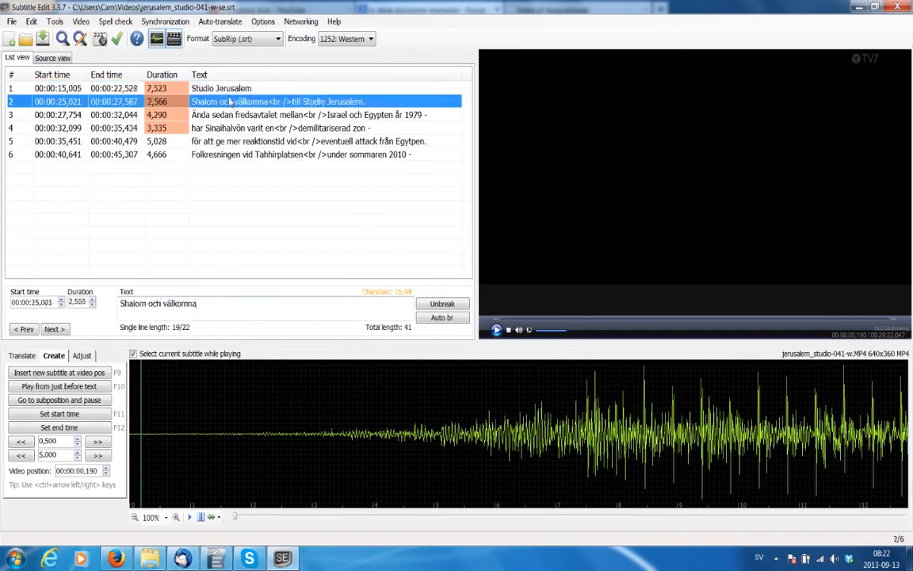
left_click(207, 88)
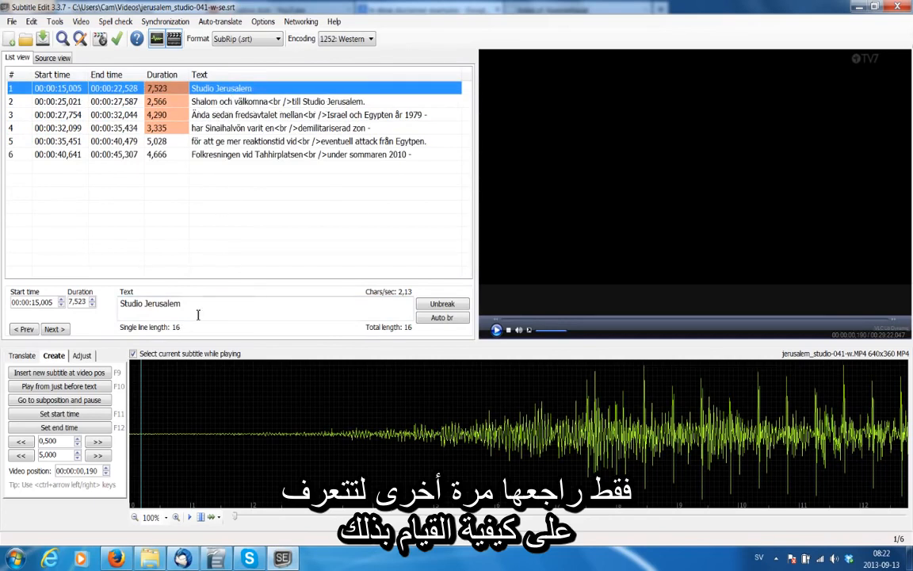
left_click(198, 315)
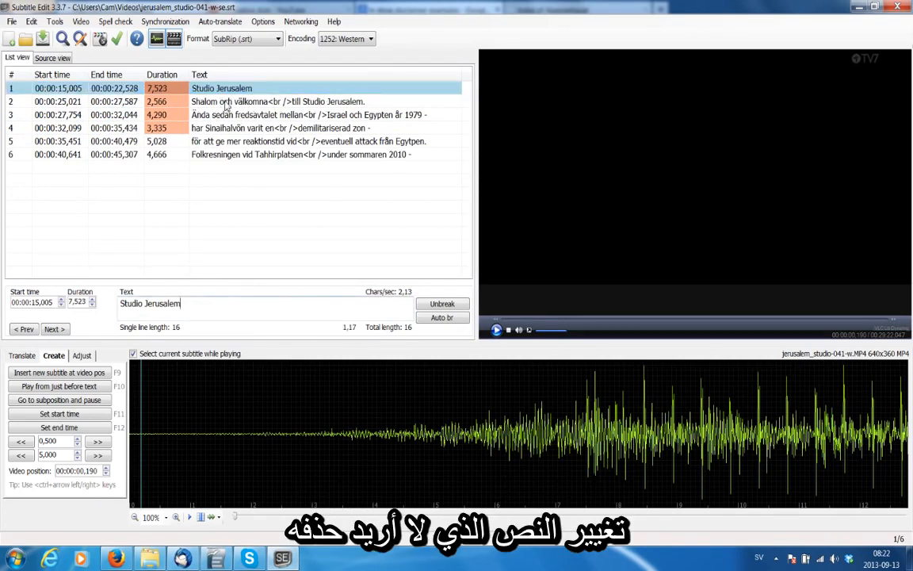
left_click(204, 88)
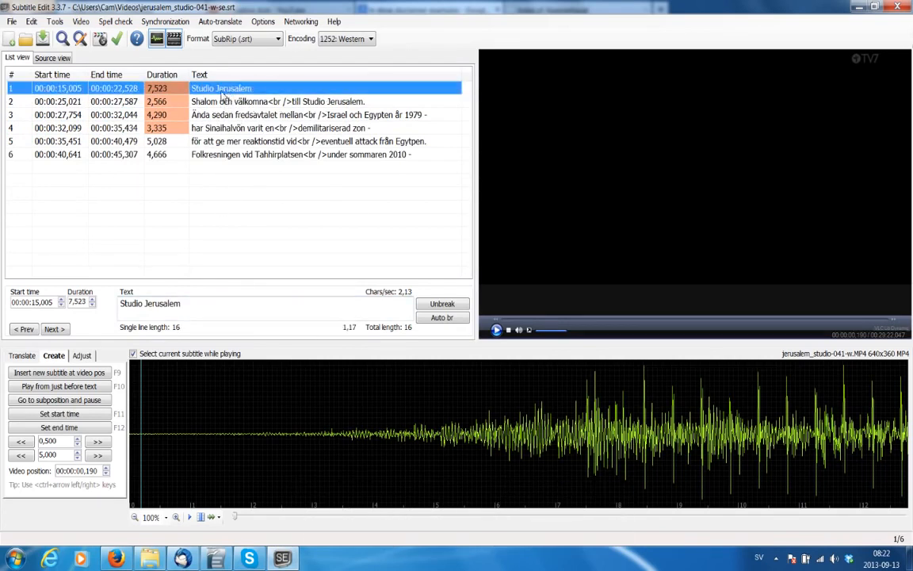
Delete all six subtitle lines one after another, starting with the last line
left_click(232, 155)
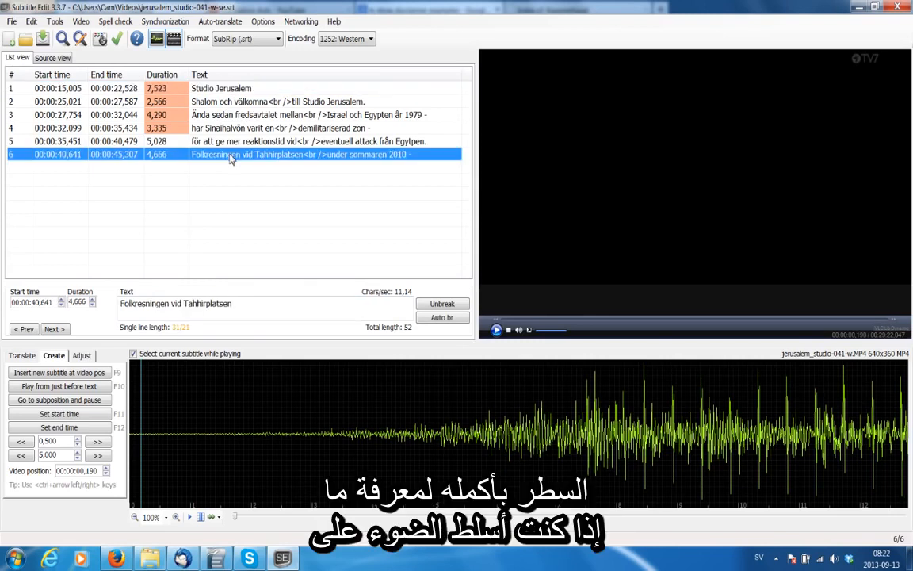
key("Delete")
key("Delete")
key("Delete")
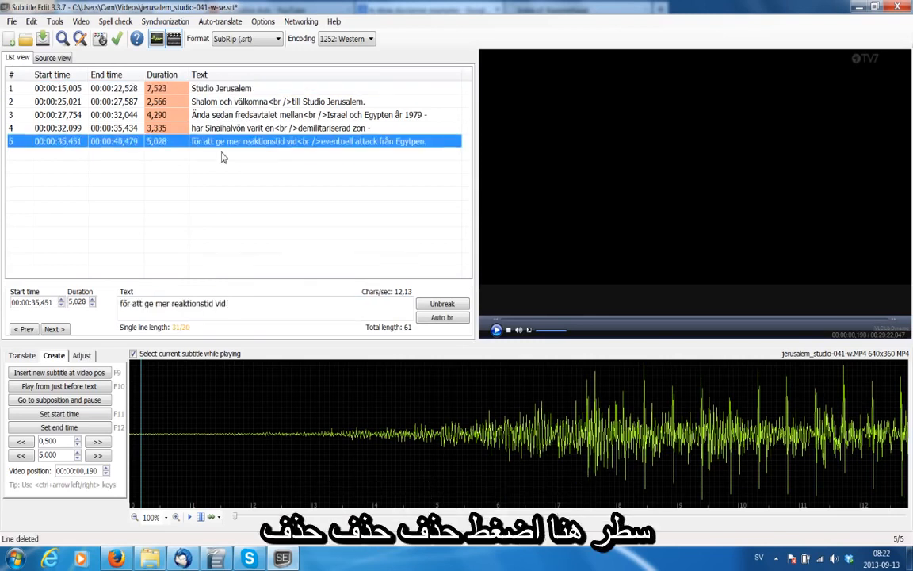
key("Delete")
key("Delete")
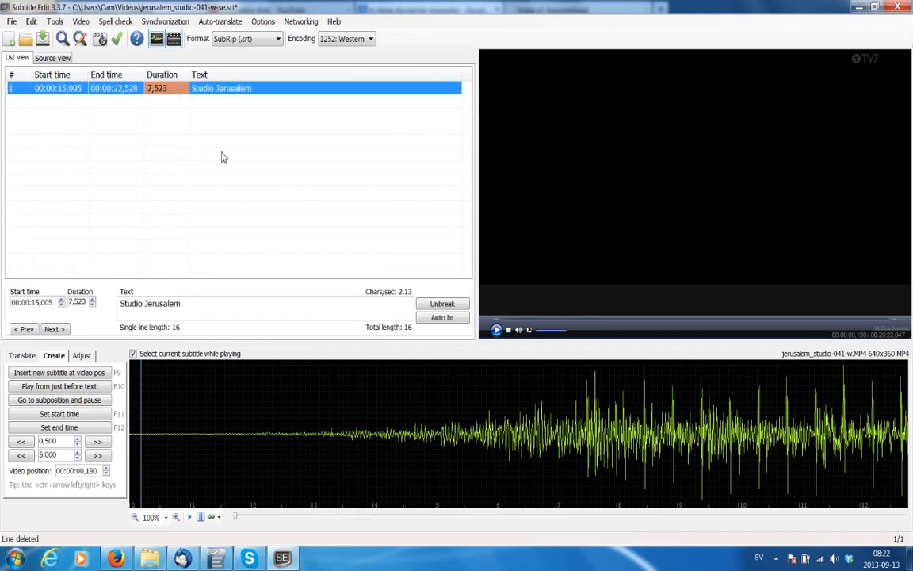
key("Delete")
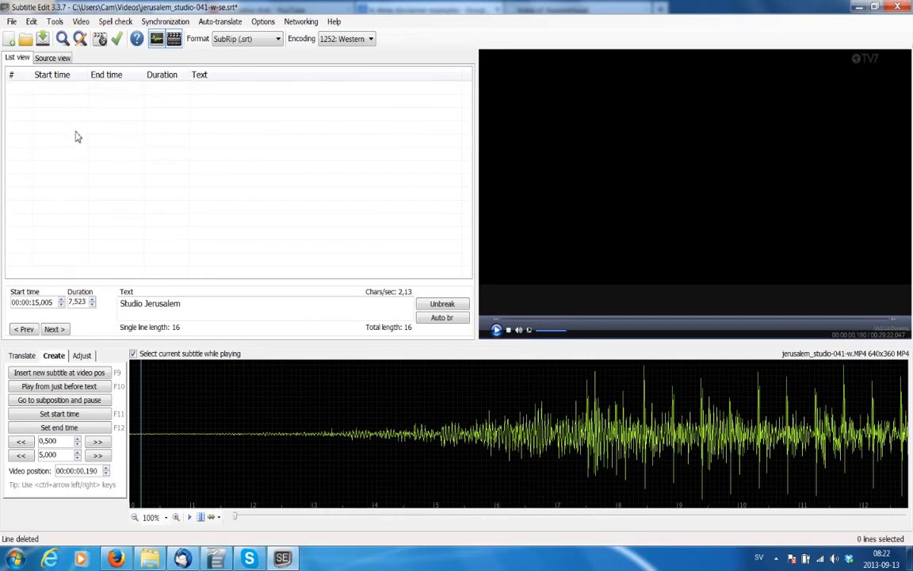
Undo the line deletions, the loading of jerusalem_studio-041-w-se.srt and the creation of the empty subtitle before it
left_click(32, 22)
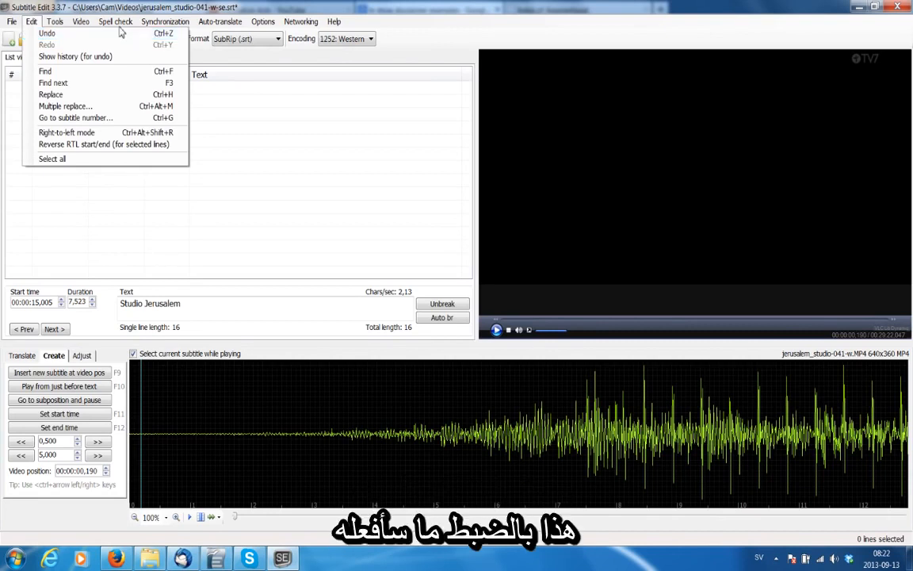
left_click(80, 11)
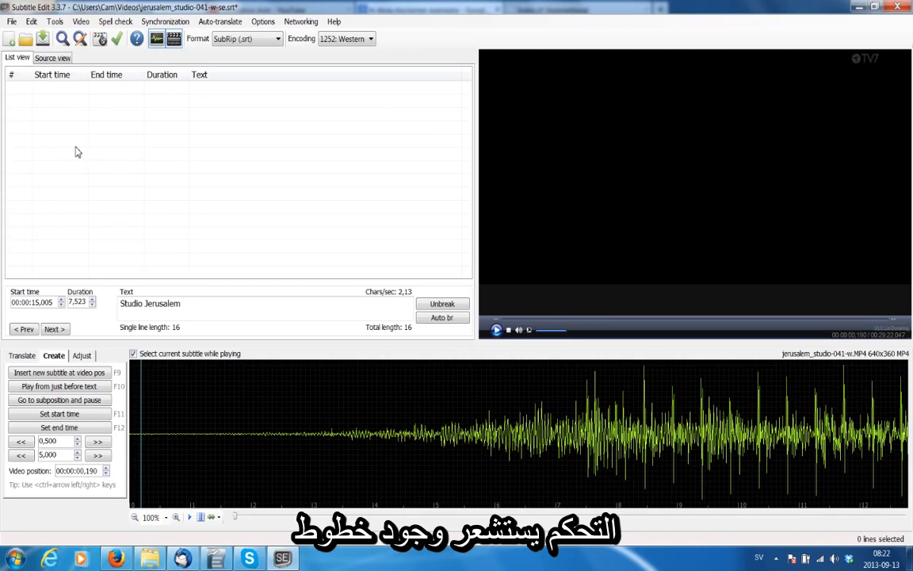
key("ctrl+z")
key("ctrl+z")
key("ctrl+z")
key("ctrl+z")
key("ctrl+z")
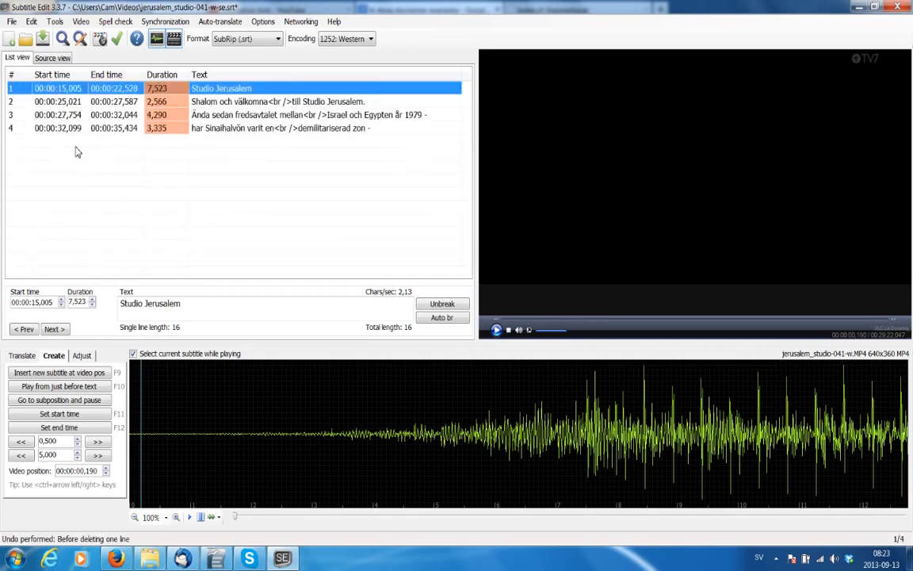
key("ctrl+z")
key("ctrl+z")
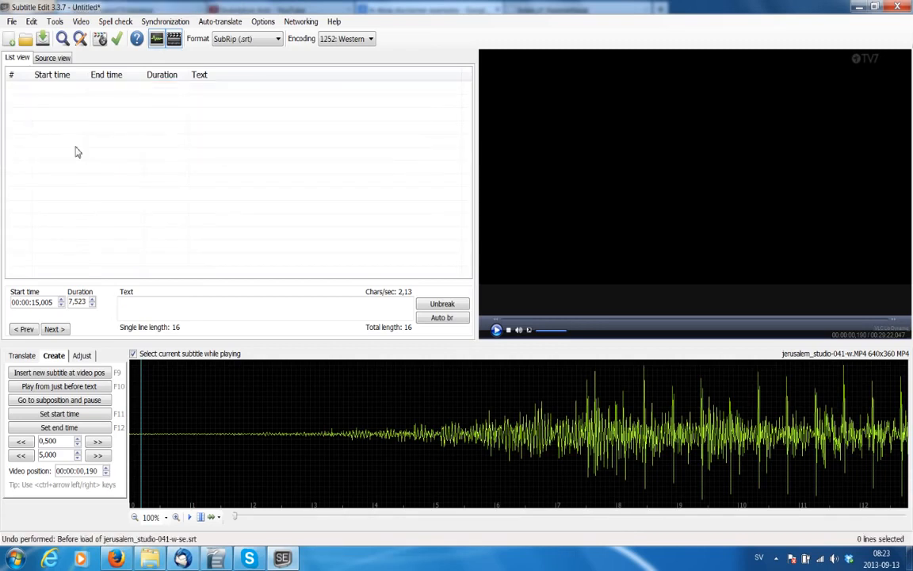
key("ctrl+z")
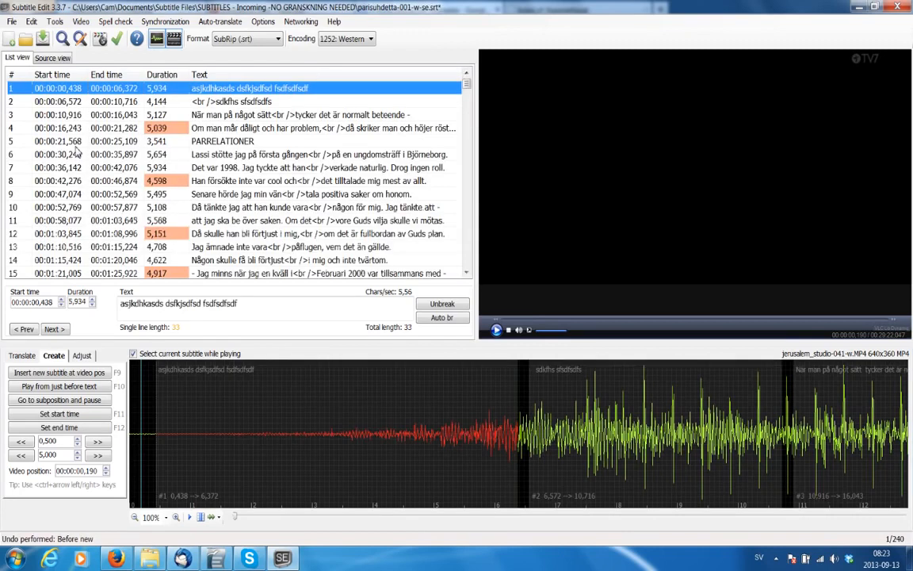
Undo the last three text changes in subtitle line 2, the entered text and the deletion of both rows
left_click(31, 21)
left_click(44, 34)
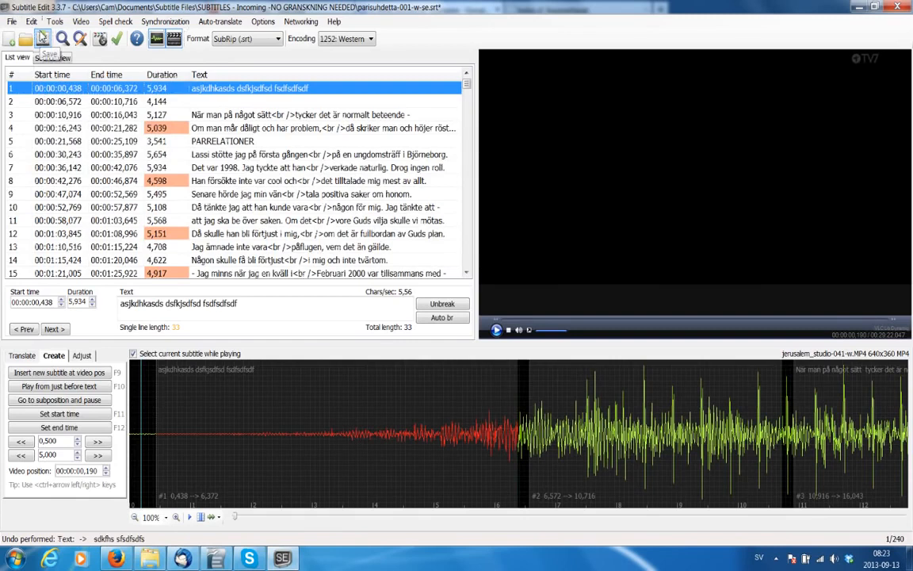
left_click(31, 22)
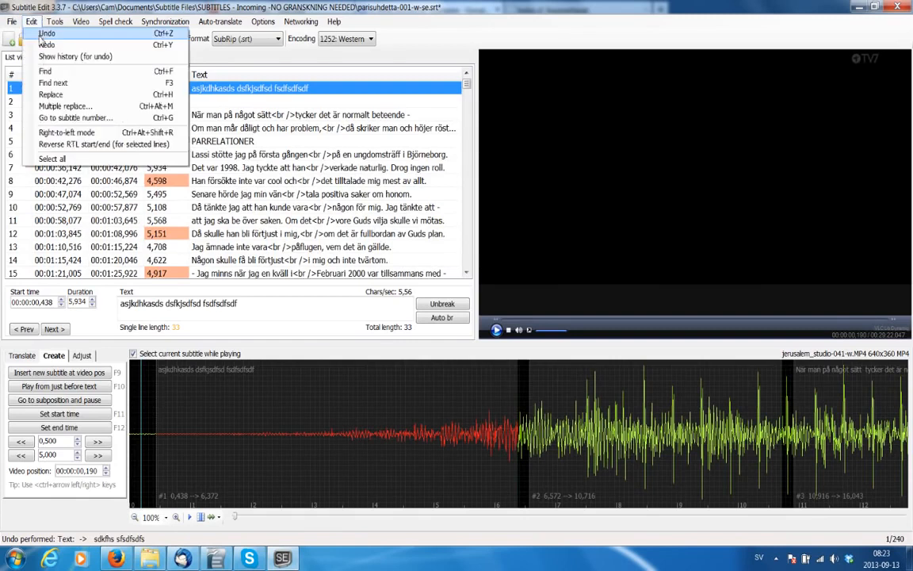
left_click(45, 33)
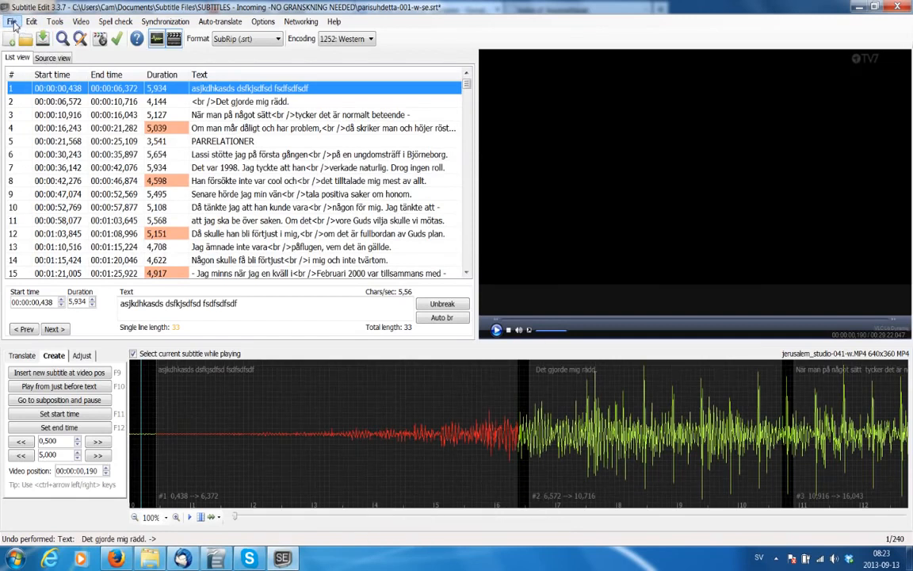
left_click(31, 21)
left_click(42, 35)
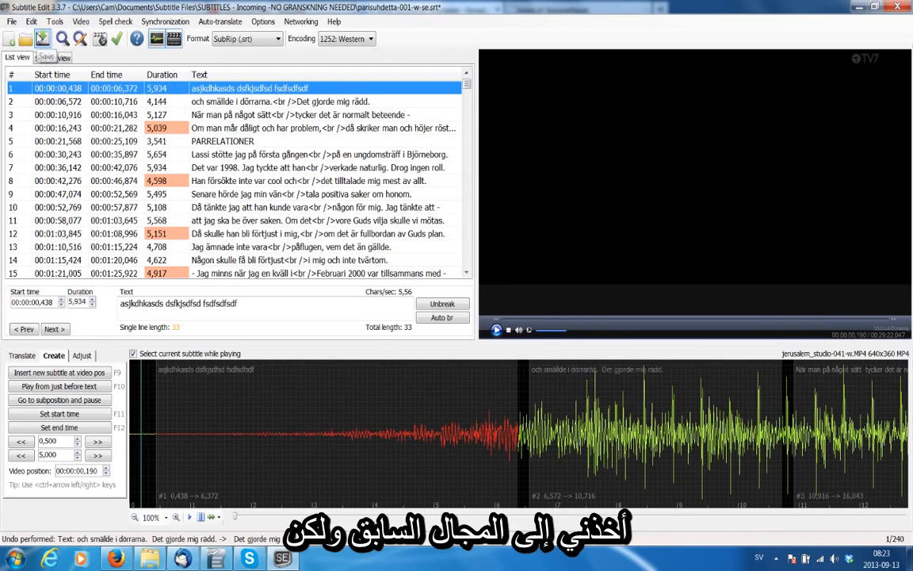
Start a new empty subtitle and discard the unsaved changes to parisuhdetta-001-w-se.srt
left_click(12, 23)
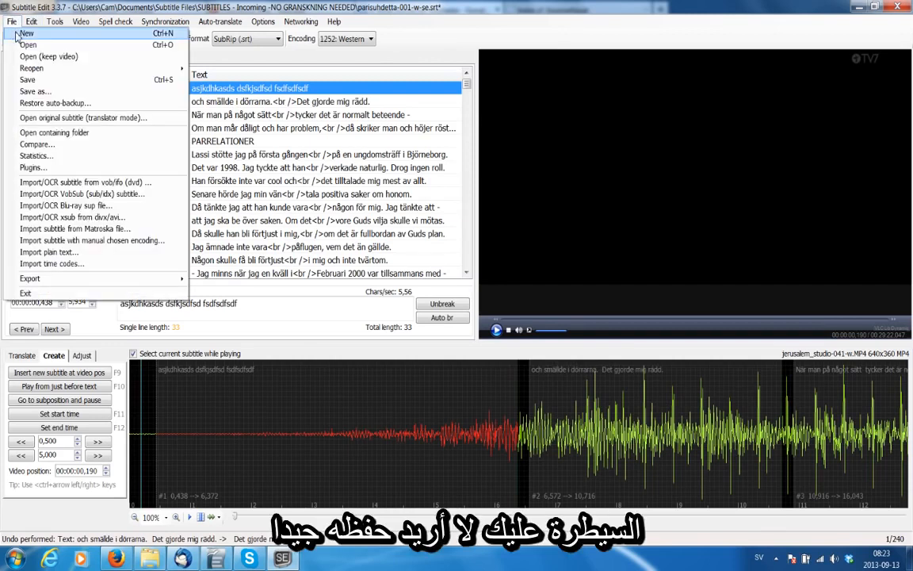
left_click(15, 35)
left_click(440, 306)
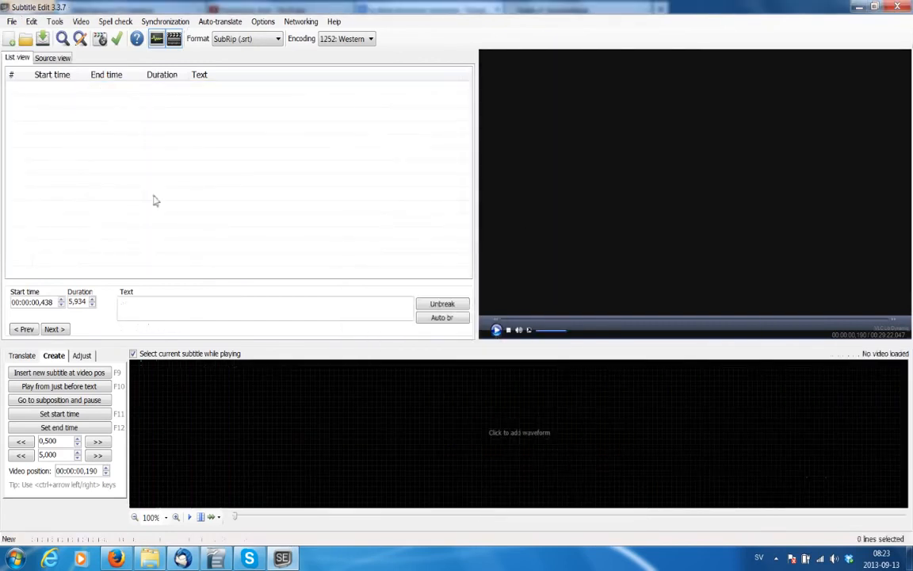
Open the subtitle file jerusalem_studio-041-w-se.srt from the Videos library
left_click(11, 22)
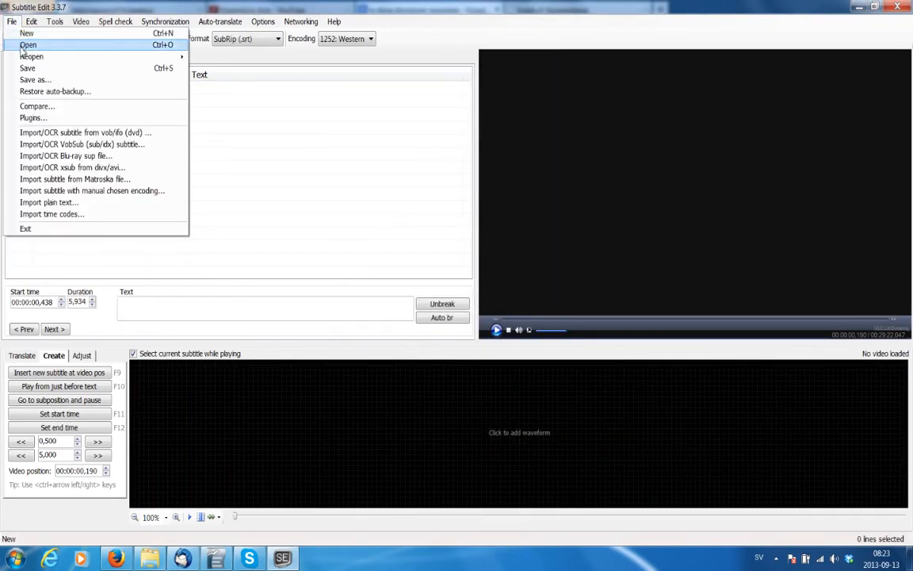
left_click(24, 45)
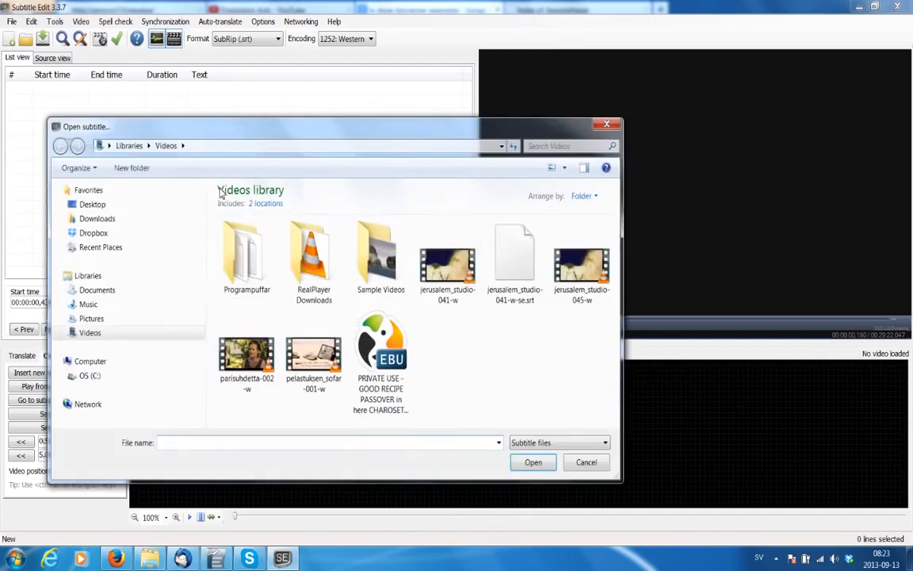
left_click(515, 261)
left_click(528, 464)
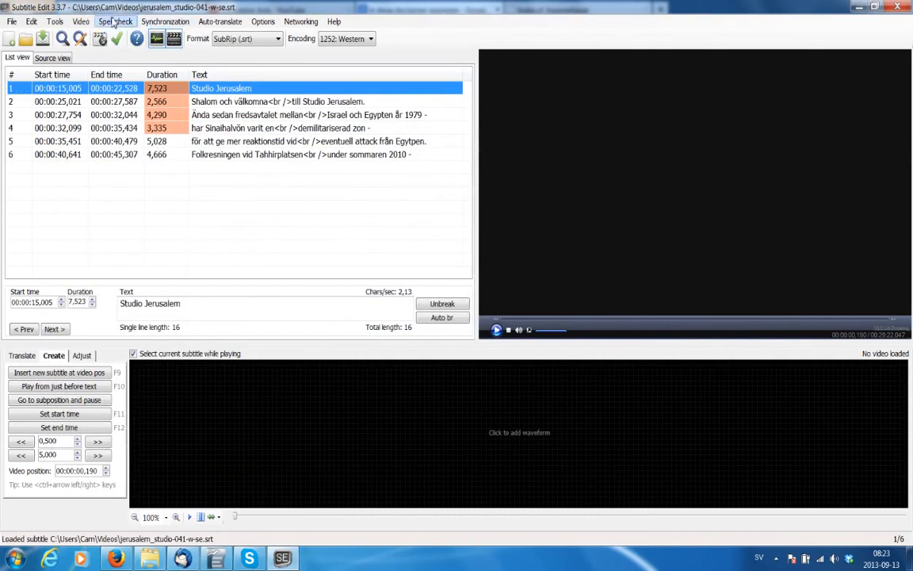
Load the video file jerusalem_studio-041-w for the opened subtitle
left_click(80, 22)
left_click(80, 33)
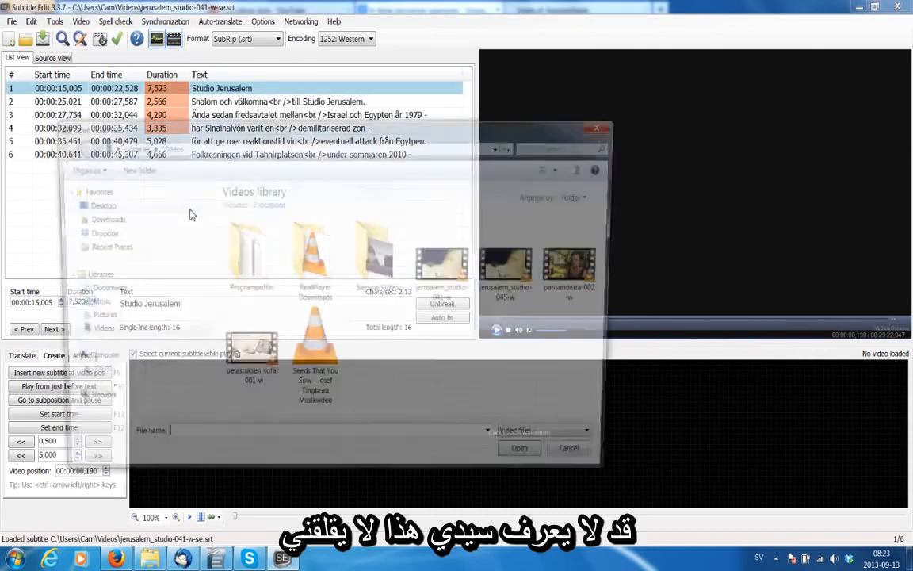
left_click(432, 270)
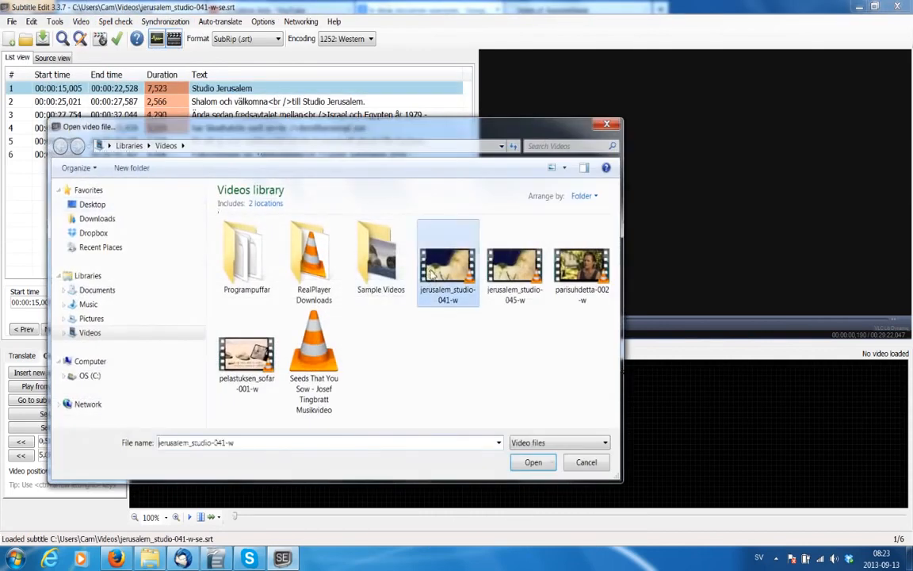
left_click(531, 462)
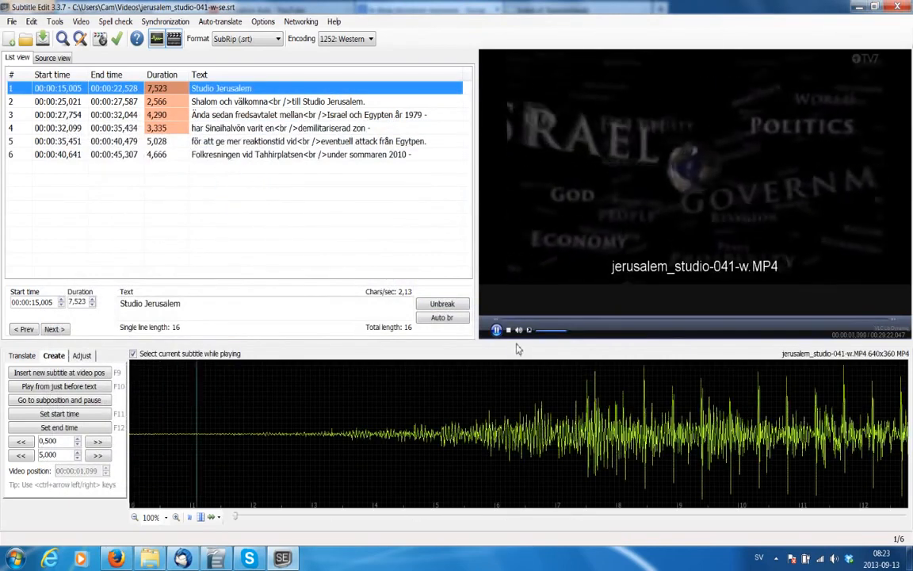
Clear both text rows of subtitle line 6 while keeping its time codes
left_click(245, 156)
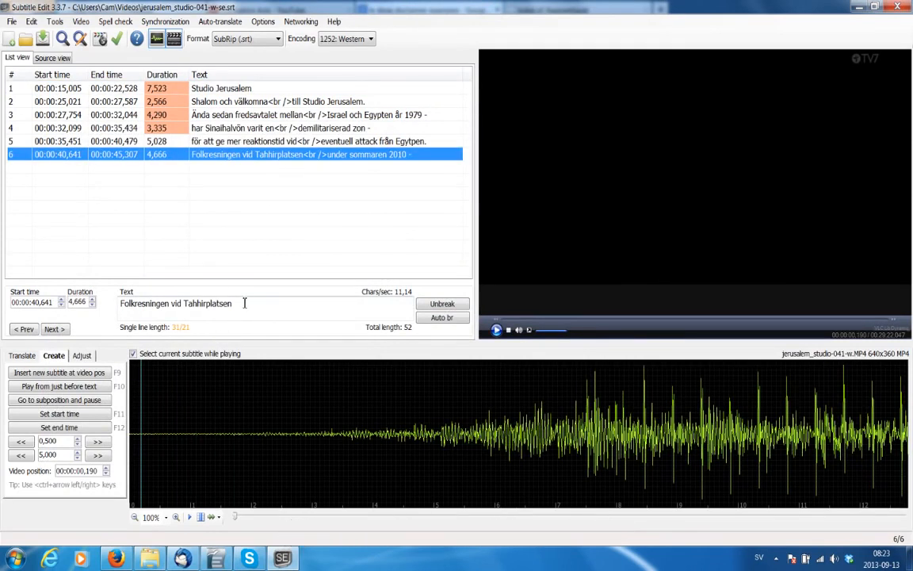
left_click_drag(230, 305, 101, 300)
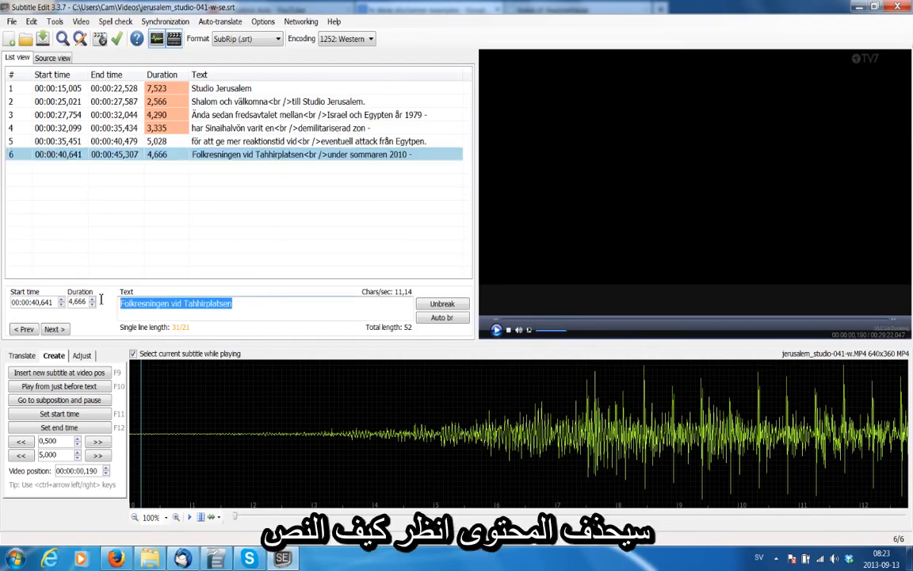
key("Delete")
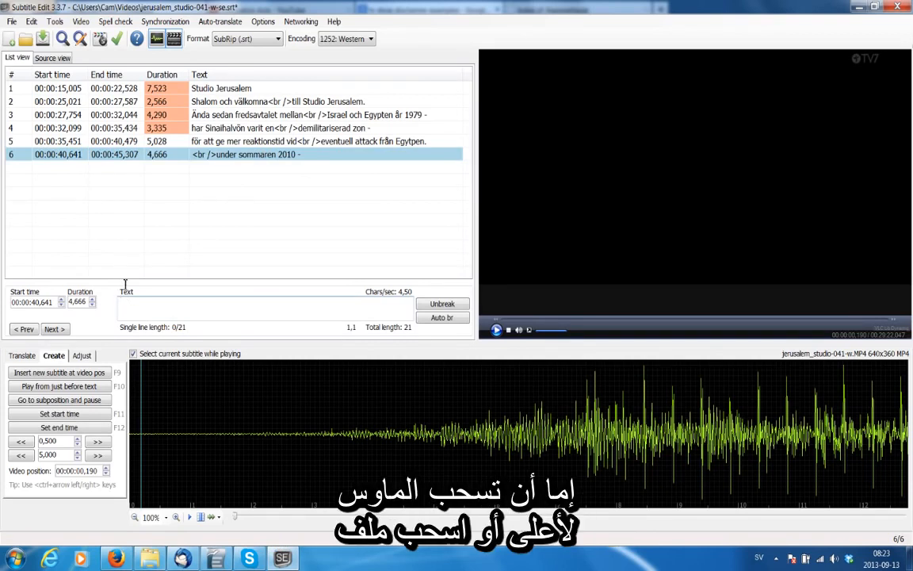
left_click_drag(126, 284, 131, 333)
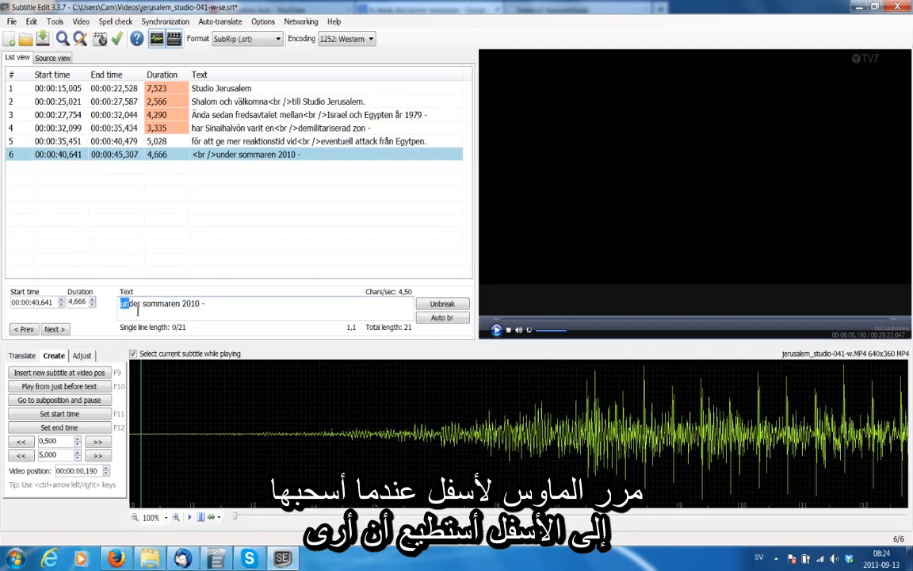
left_click_drag(215, 308, 106, 306)
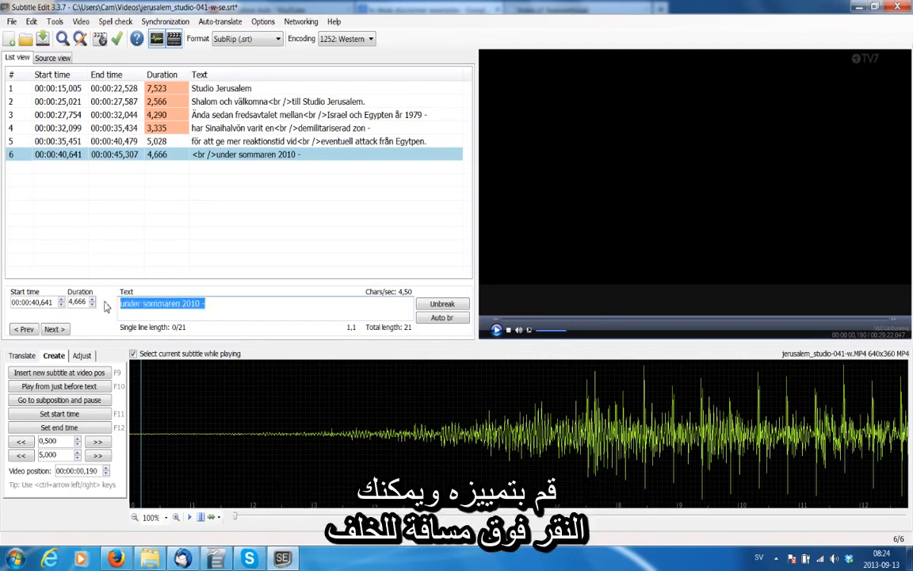
key("BackSpace")
Clear both text rows of subtitle line 5 while keeping its time codes
left_click(225, 144)
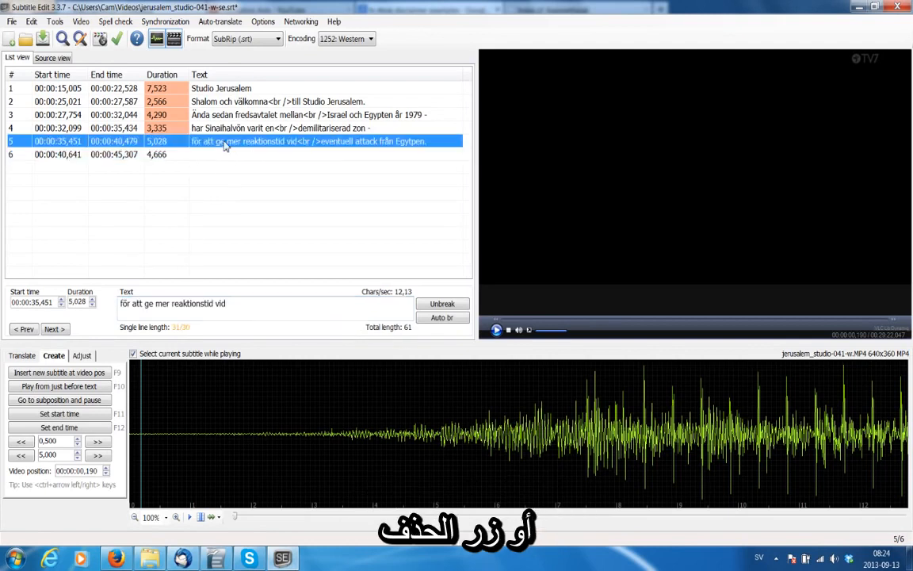
left_click_drag(255, 313, 120, 311)
key("BackSpace")
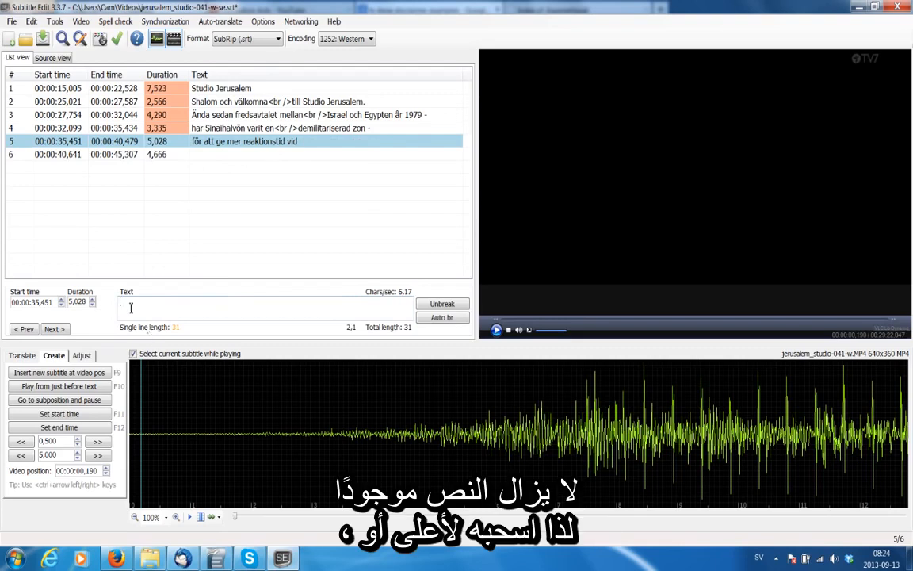
left_click_drag(129, 370, 129, 253)
left_click_drag(189, 307, 218, 327)
key("BackSpace")
key("BackSpace")
key("BackSpace")
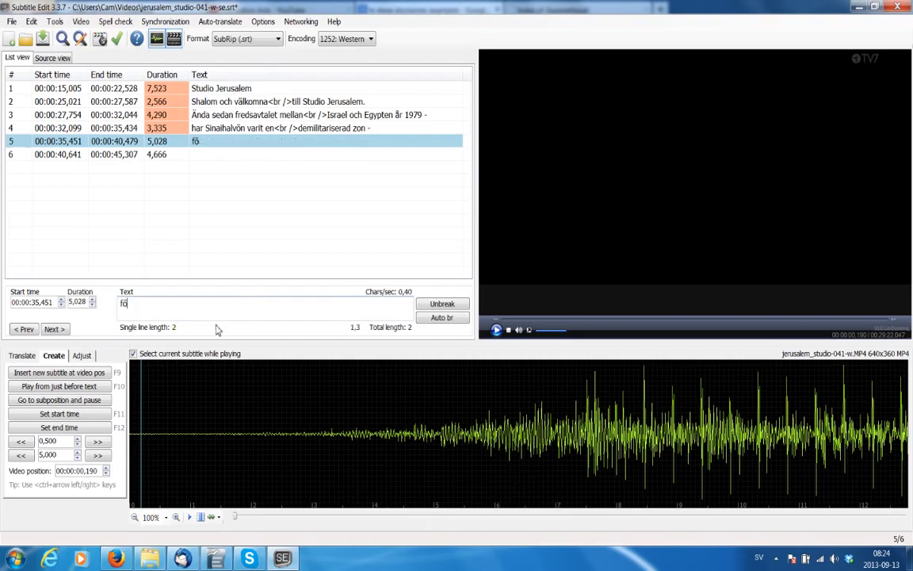
Clear the text of subtitle lines 4 and 3 while keeping their time codes
left_click(214, 128)
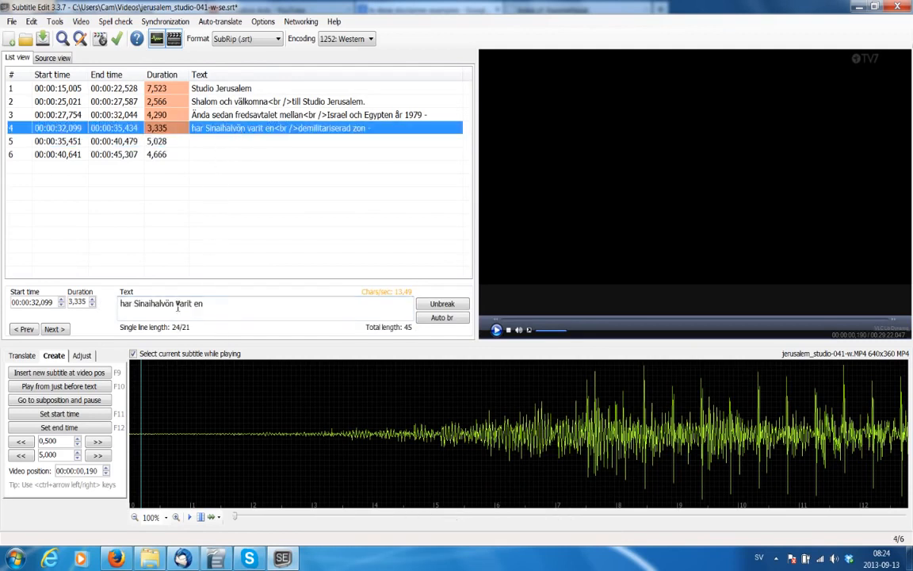
left_click_drag(230, 304, 237, 332)
key("Delete")
left_click(213, 122)
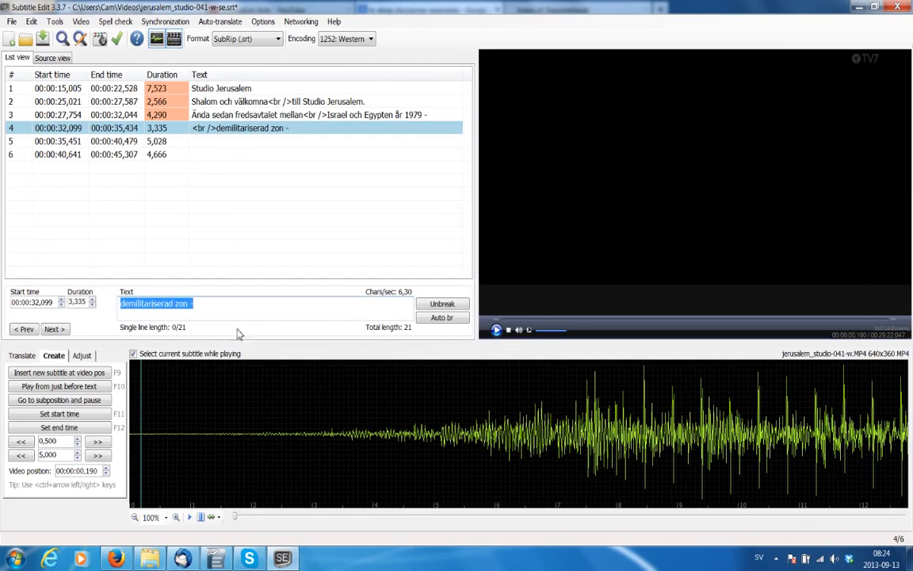
key("Delete")
left_click(230, 115)
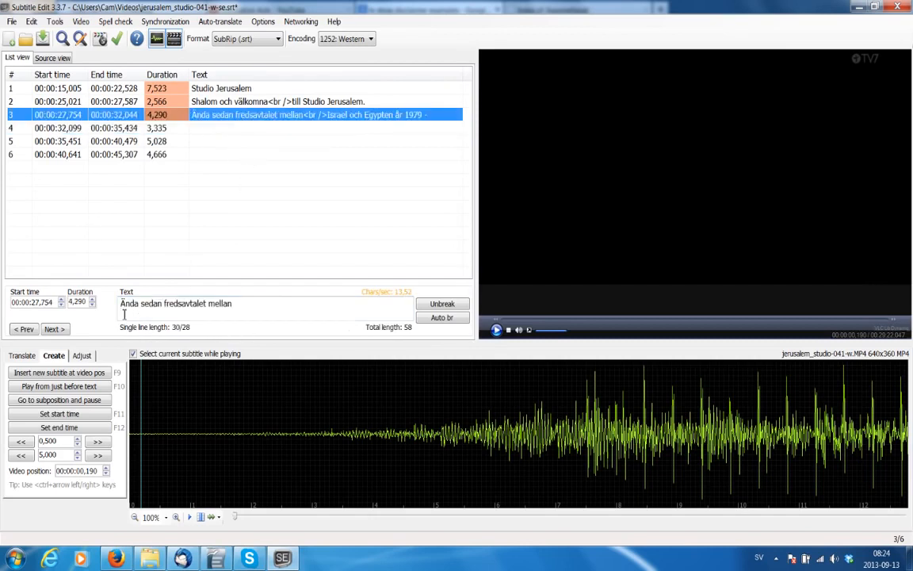
left_click_drag(123, 303, 283, 314)
key("Delete")
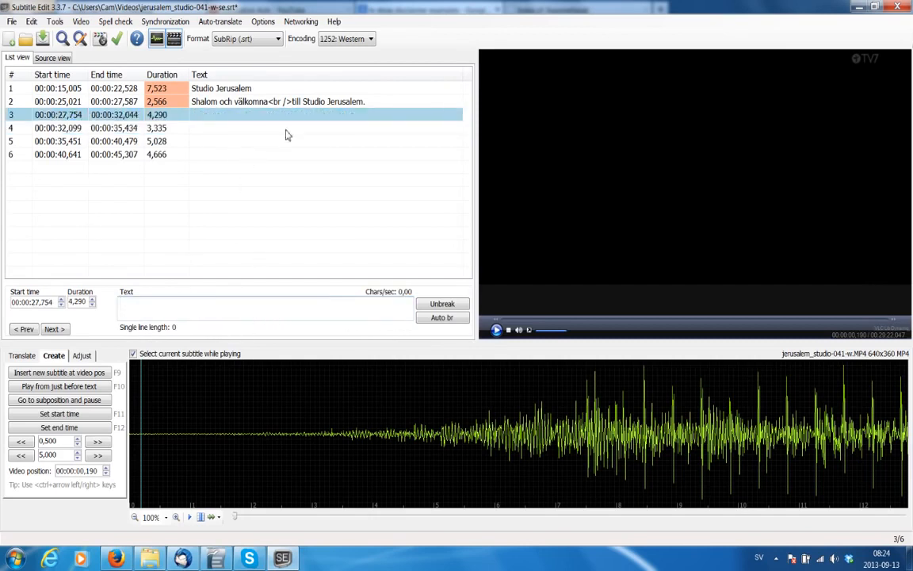
Clear the text of subtitle lines 2 and 1 while keeping their time codes, and leave line 1 selected
left_click(286, 102)
left_click(432, 319)
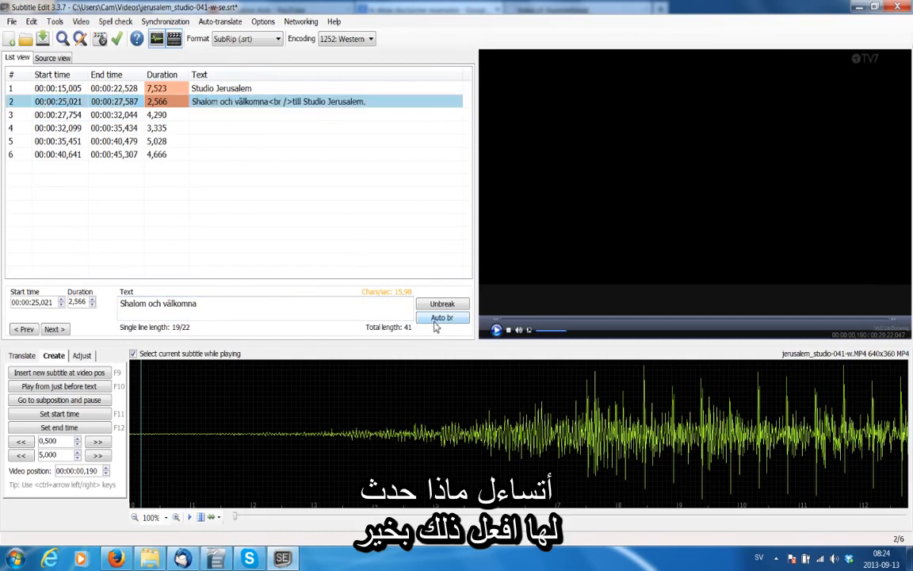
left_click_drag(203, 304, 261, 318)
key("Delete")
key("Delete")
left_click(212, 88)
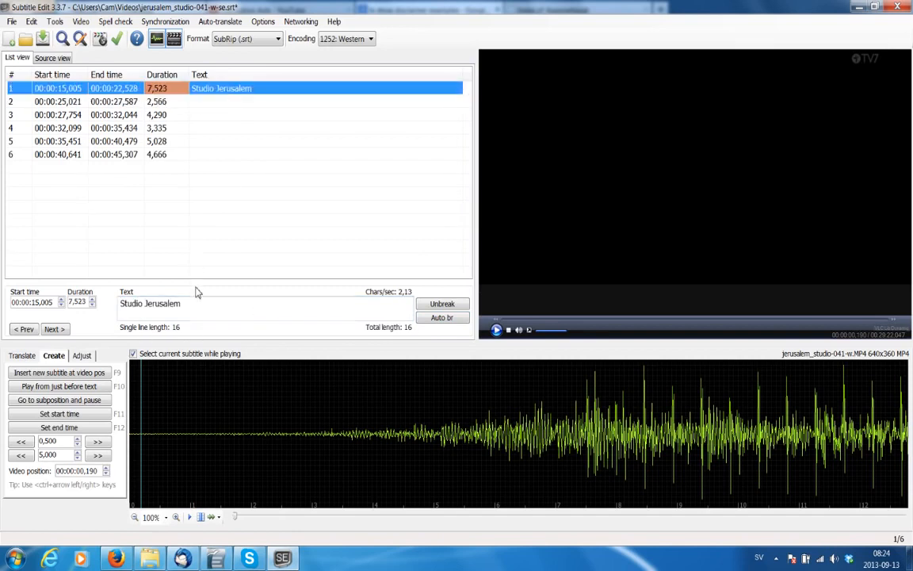
left_click_drag(183, 305, 109, 307)
key("Delete")
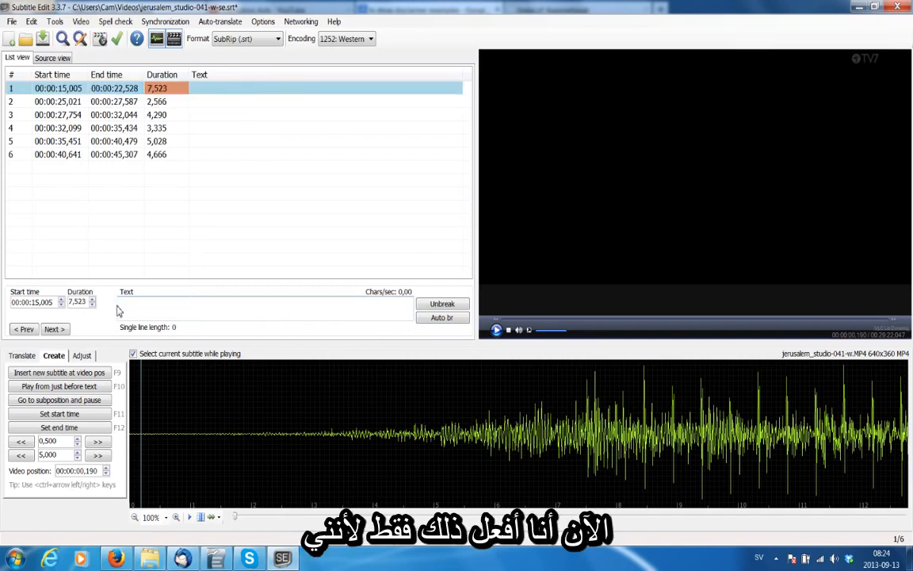
left_click(220, 102)
left_click(222, 92)
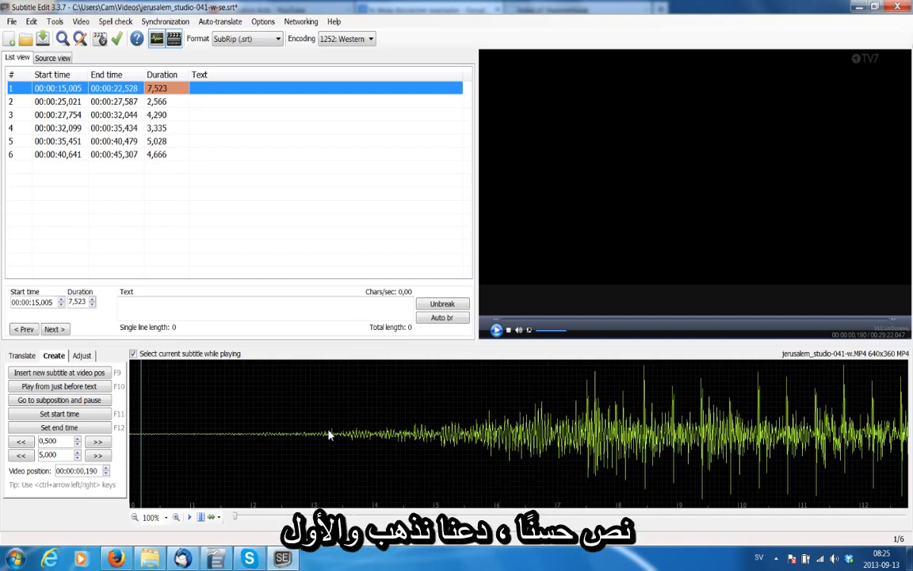
Play the video to about 16 seconds with subtitle line 1 selected, and scrub it to about 00:26:14 and back to the start
left_click(496, 332)
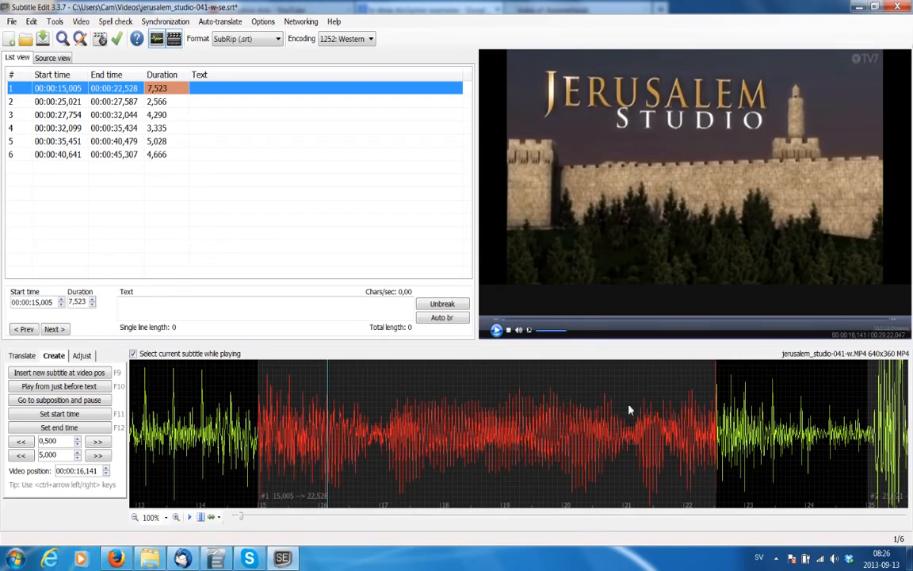
left_click(196, 166)
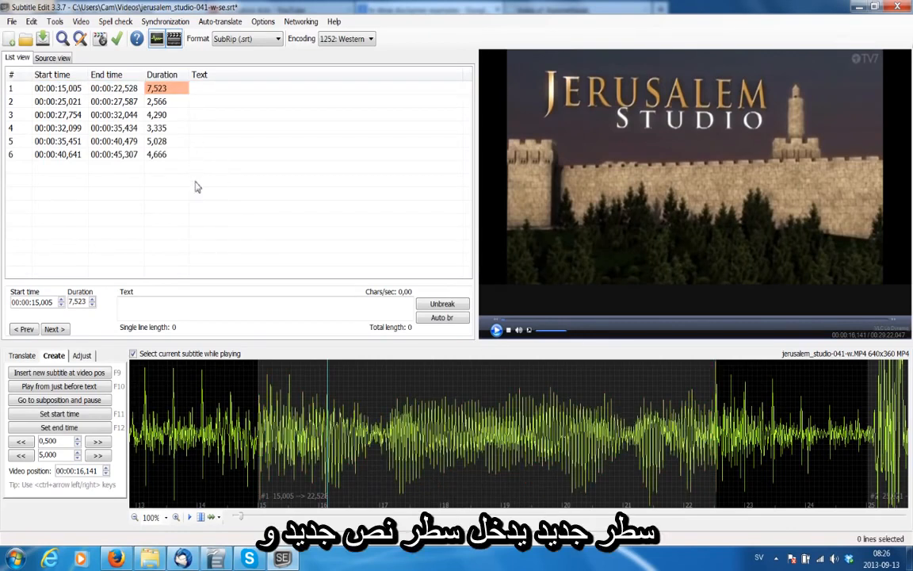
left_click(190, 88)
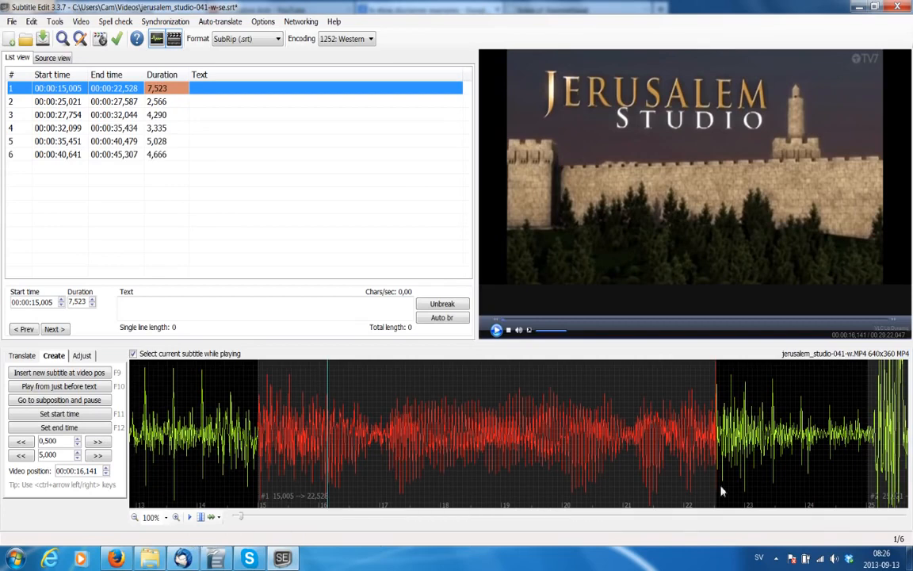
mouse_move(238, 516)
left_mouse_down()
mouse_move(910, 520)
mouse_move(834, 526)
left_mouse_up()
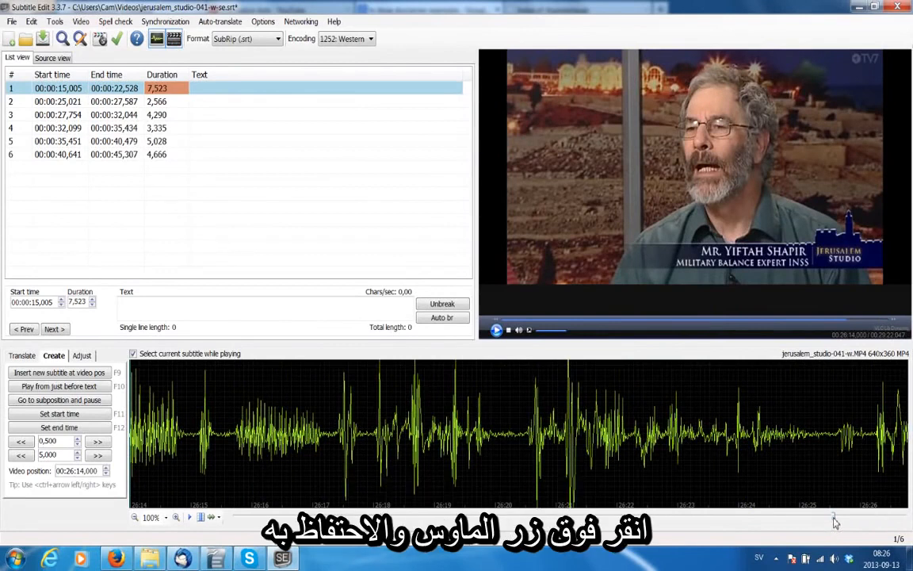
left_click_drag(834, 522, 238, 526)
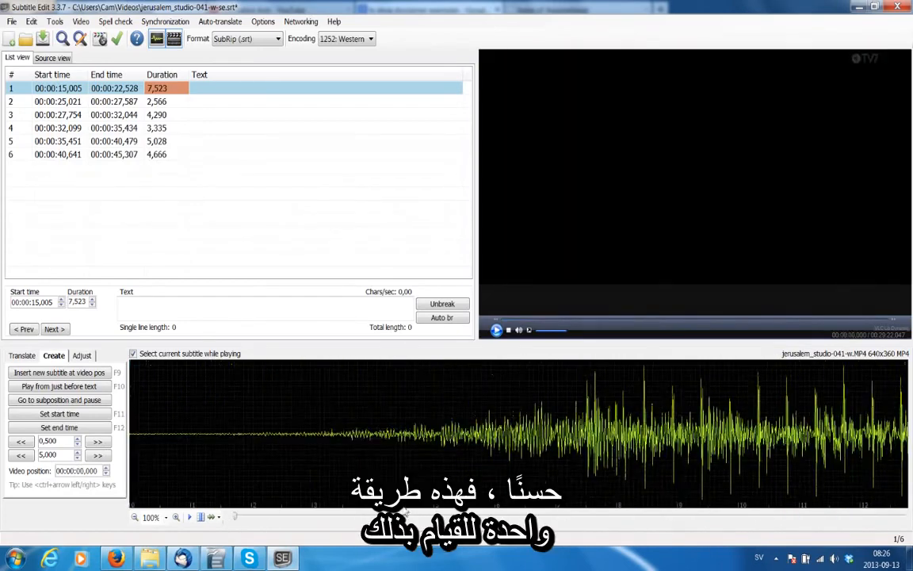
Move the video position to several points along the waveform, forward to about 12 seconds and back to 00:00:06,797
left_click(213, 411)
left_click(295, 398)
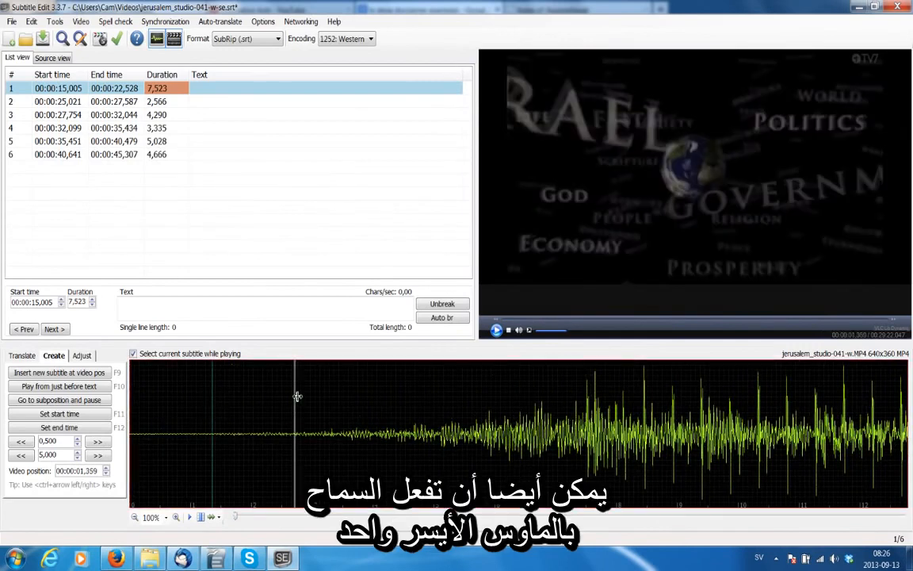
left_click(444, 405)
left_click(611, 407)
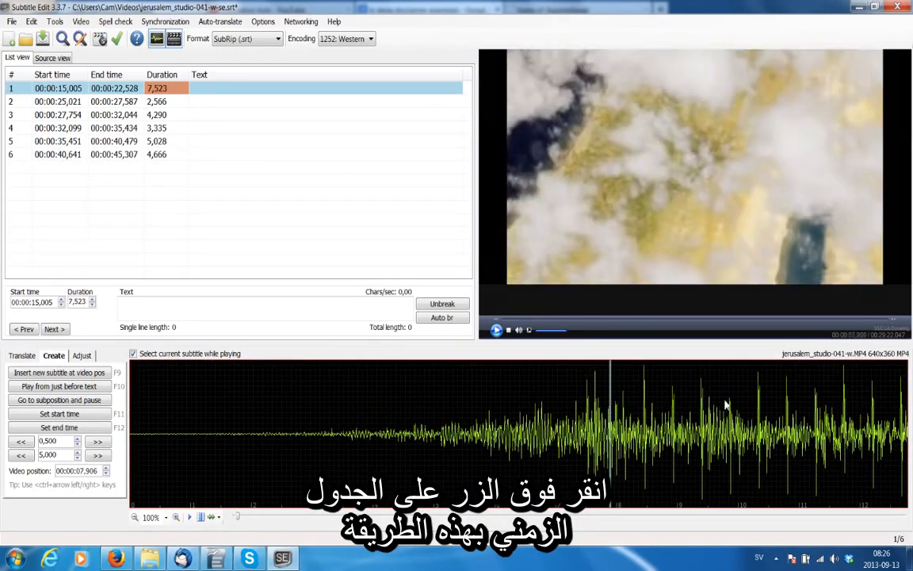
left_click(725, 402)
left_click(791, 408)
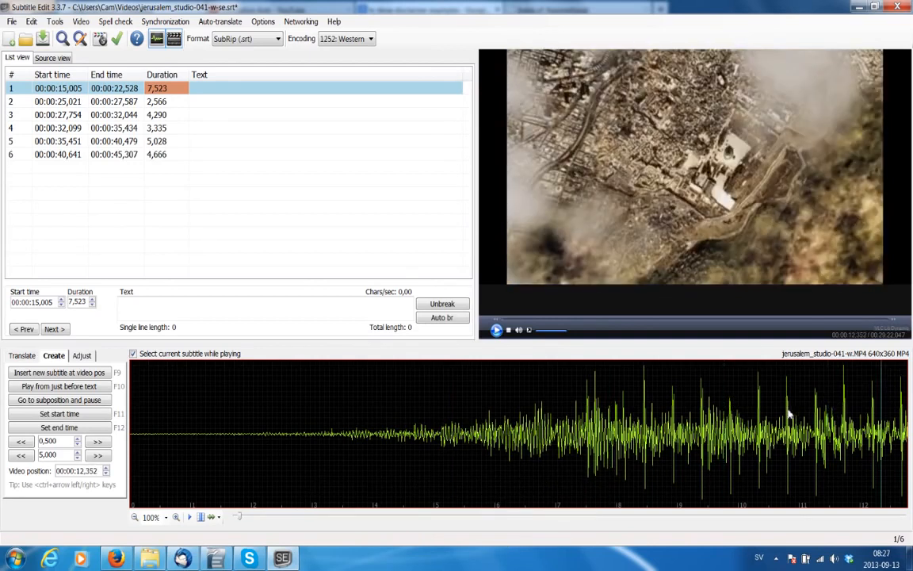
left_click(688, 422)
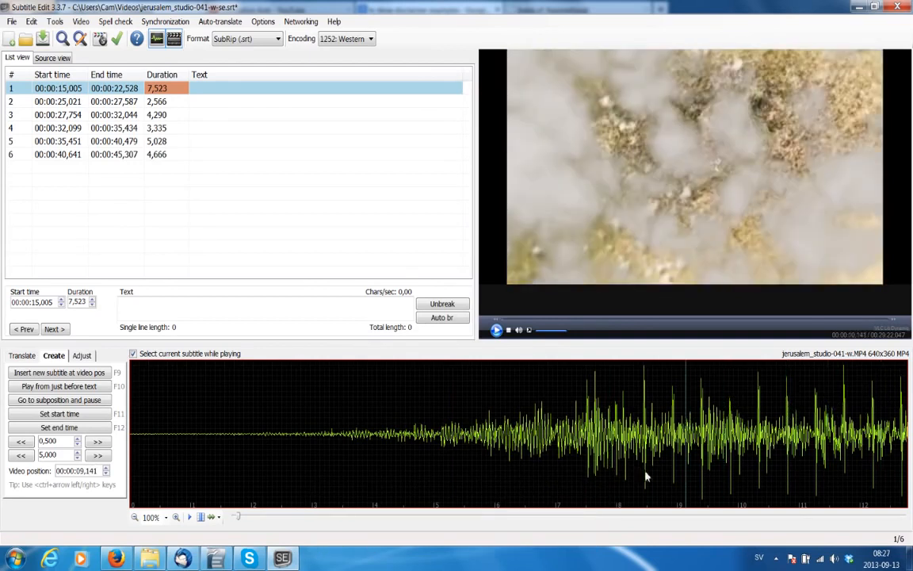
left_click(544, 424)
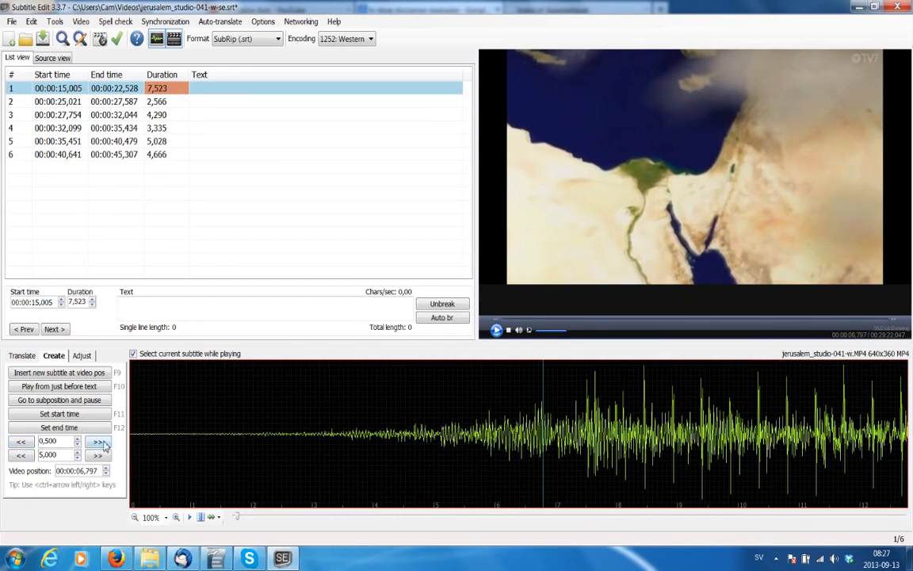
Step the video position backward in 0.5-second increments to 00:00:02,297
left_click(24, 445)
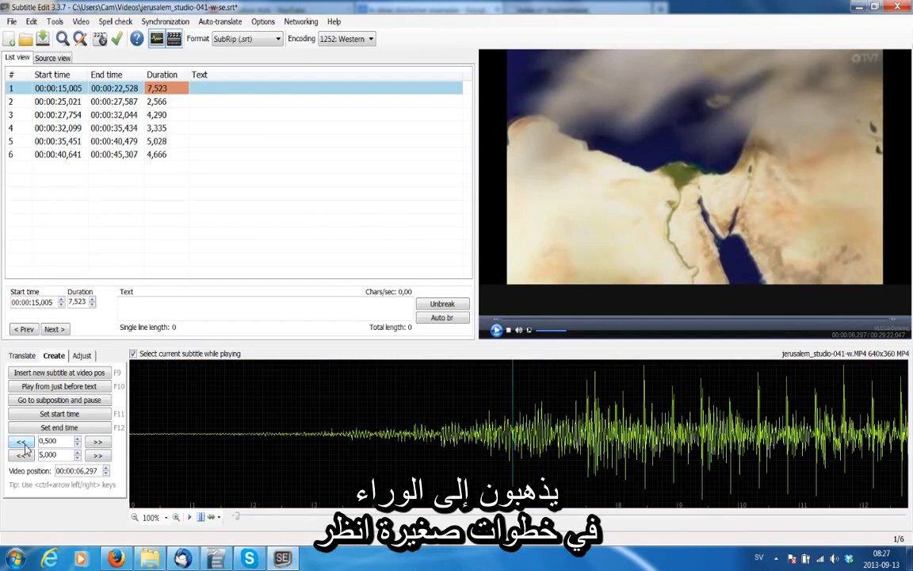
left_click(24, 444)
left_click(23, 445)
left_click(24, 444)
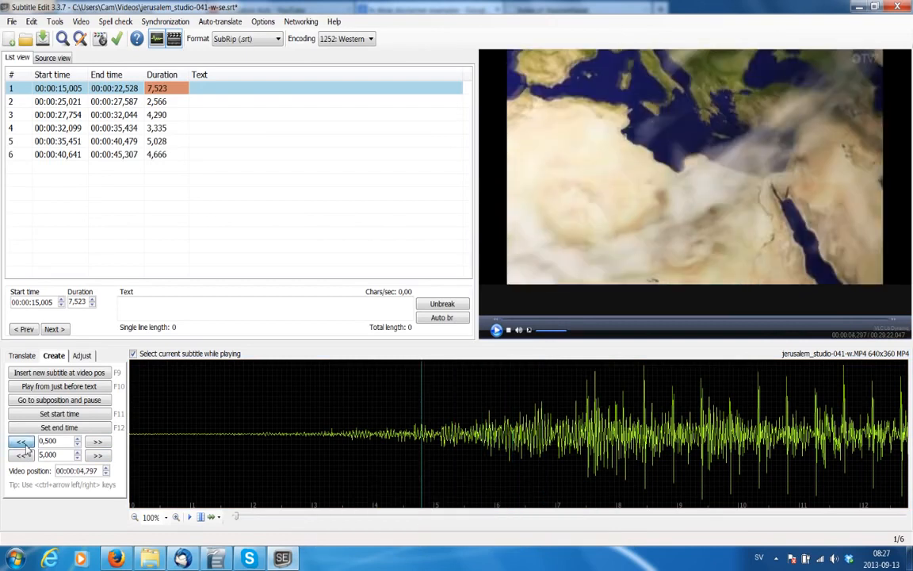
left_click(22, 442)
left_click(23, 441)
left_click(22, 441)
left_click(22, 441)
left_click(23, 441)
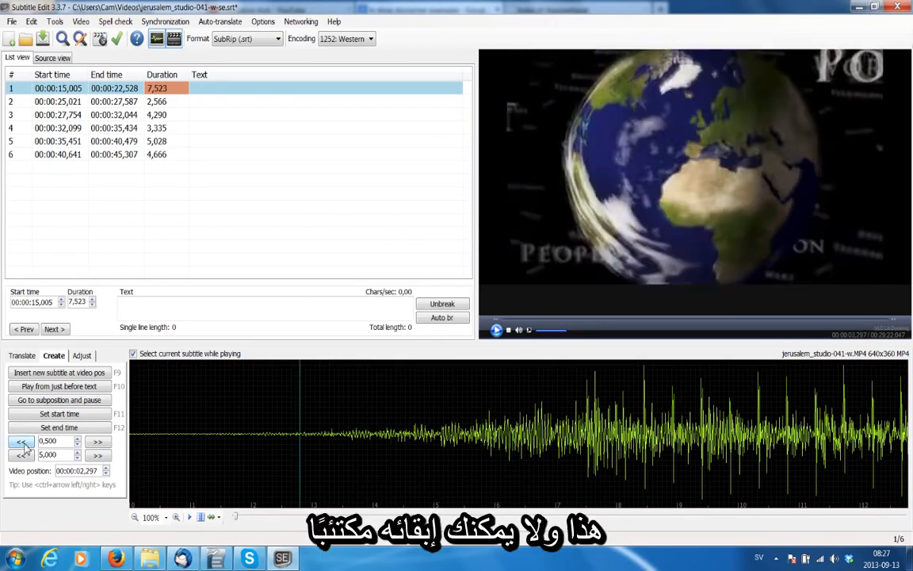
Step the video position backward in 0.5-second increments to the start of the video
left_click(23, 441)
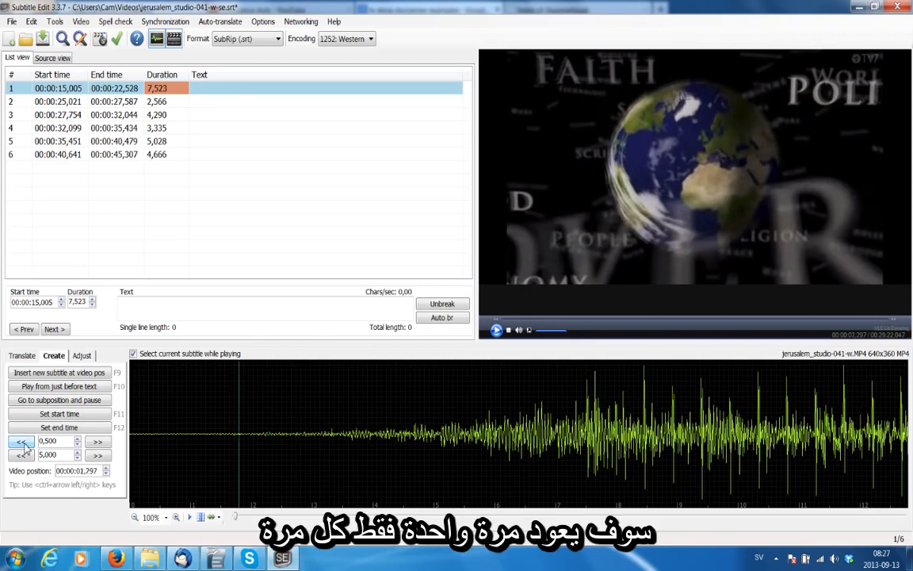
left_click(22, 442)
left_click(22, 442)
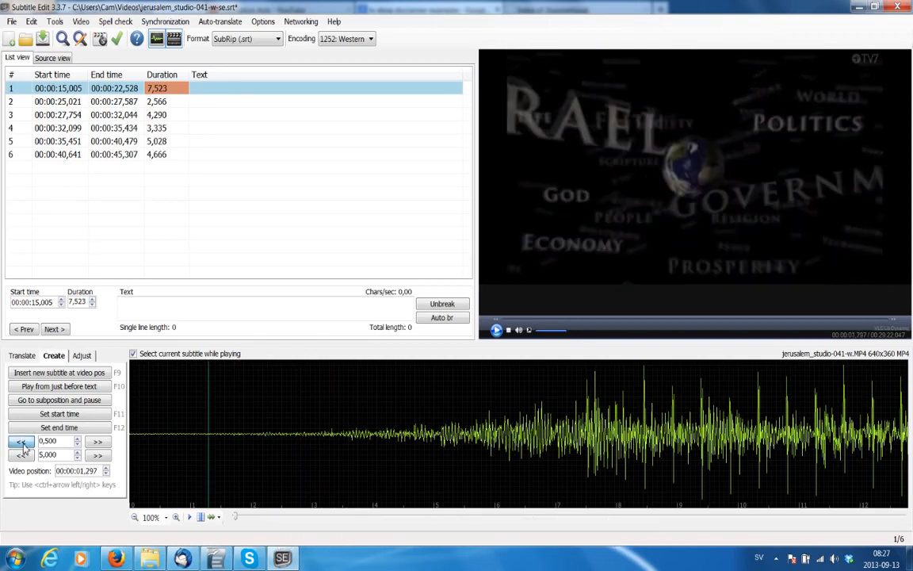
left_click(22, 441)
left_click(22, 442)
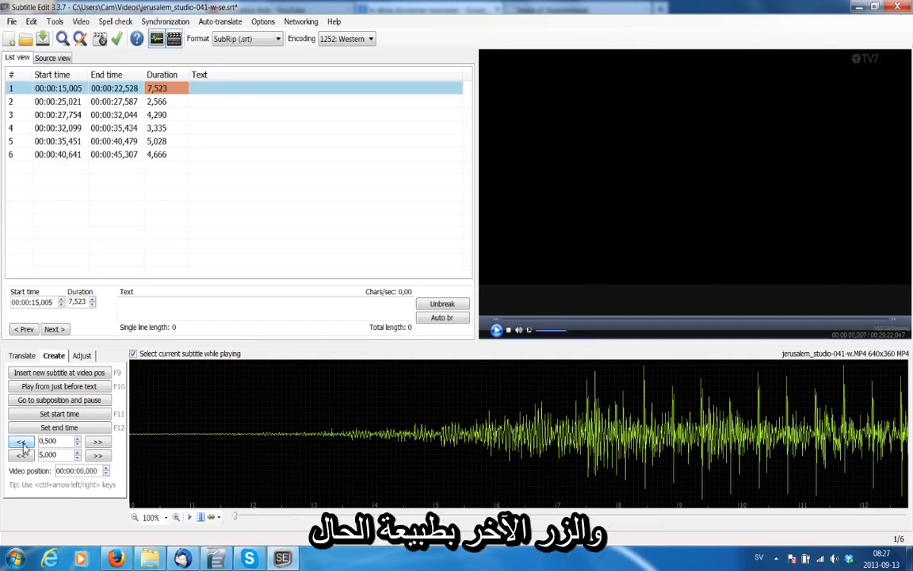
Step the video position forward in 0.5-second increments to 00:00:03,500 and back again to the start
left_click(96, 445)
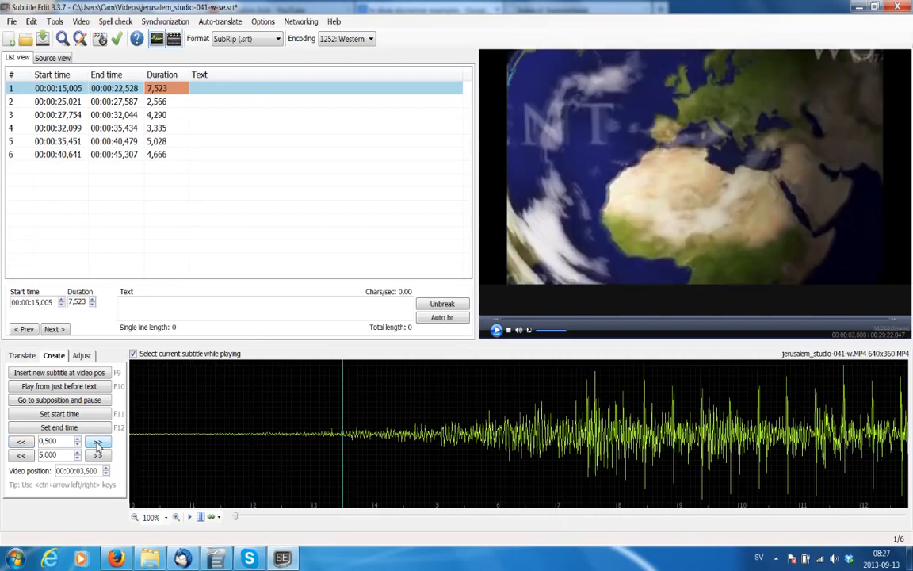
left_click(23, 442)
left_click(22, 442)
left_click(22, 442)
left_click(22, 442)
left_click(23, 443)
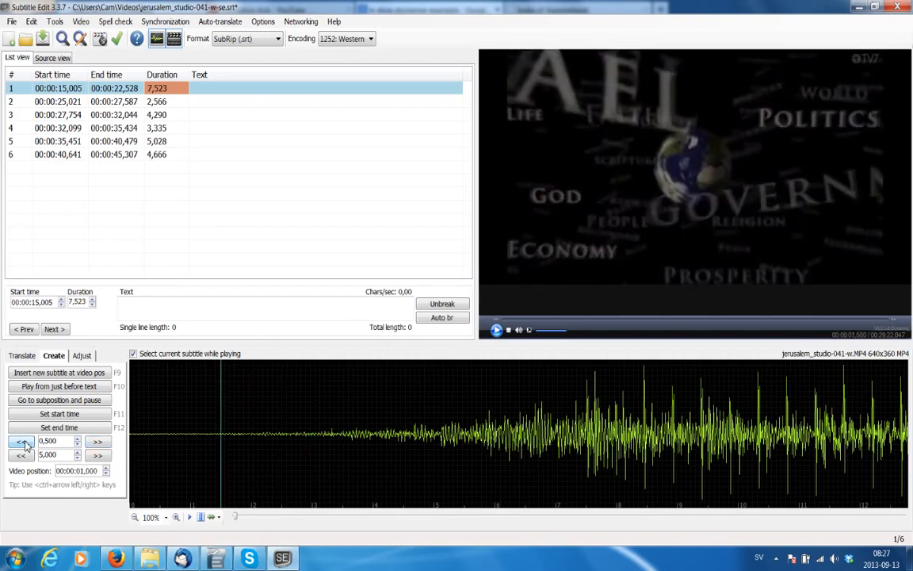
left_click(23, 443)
left_click(23, 443)
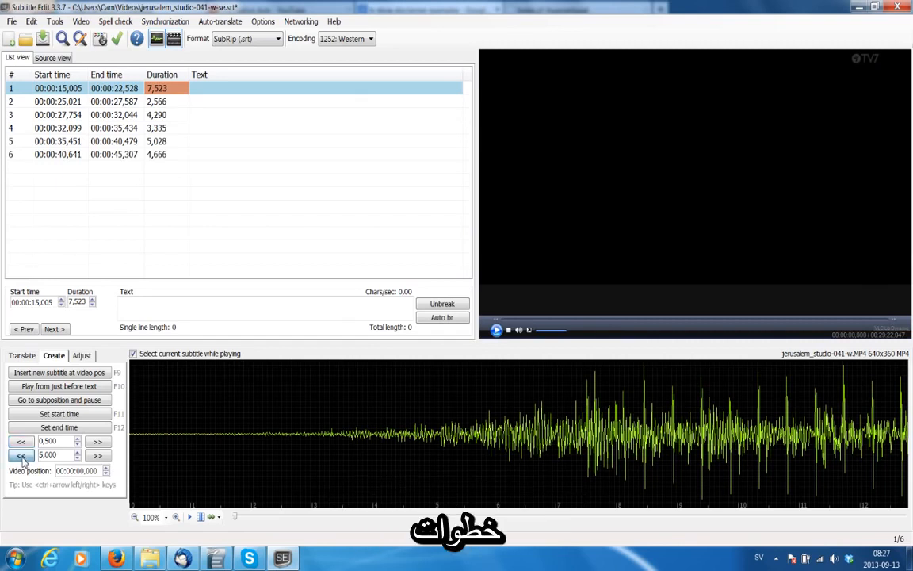
Step the video position forward in 5-second increments to 00:00:15,000 and return to the start the same way
left_click(101, 457)
left_click(101, 458)
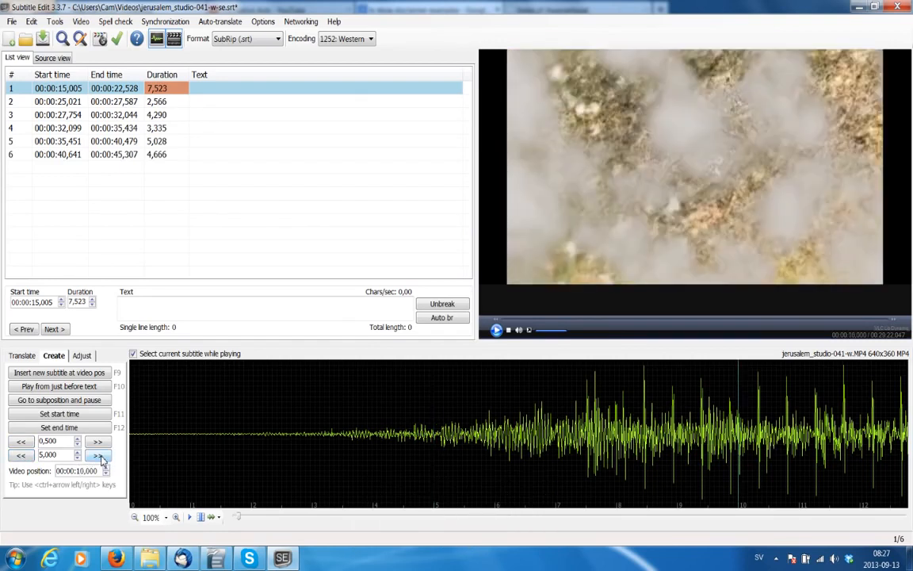
left_click(101, 457)
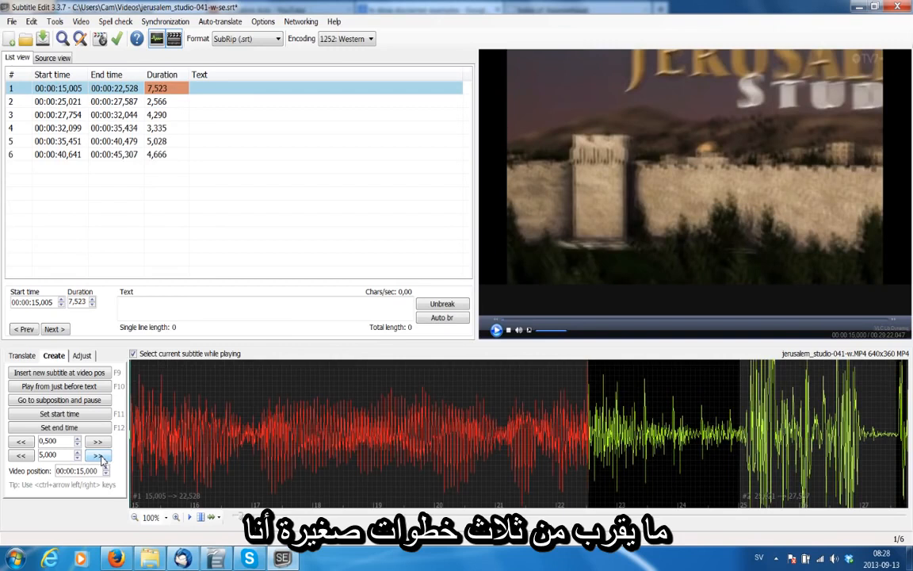
left_click(21, 455)
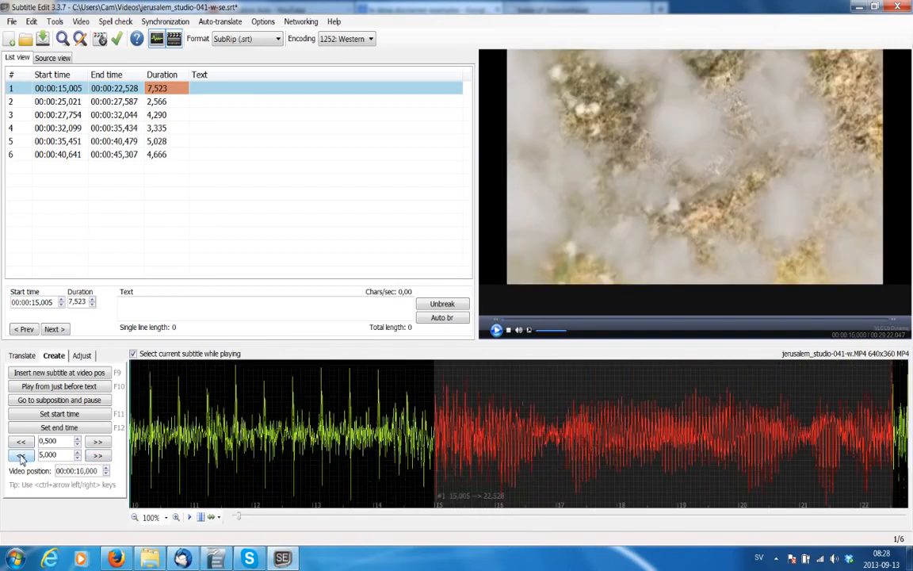
left_click(22, 455)
left_click(21, 455)
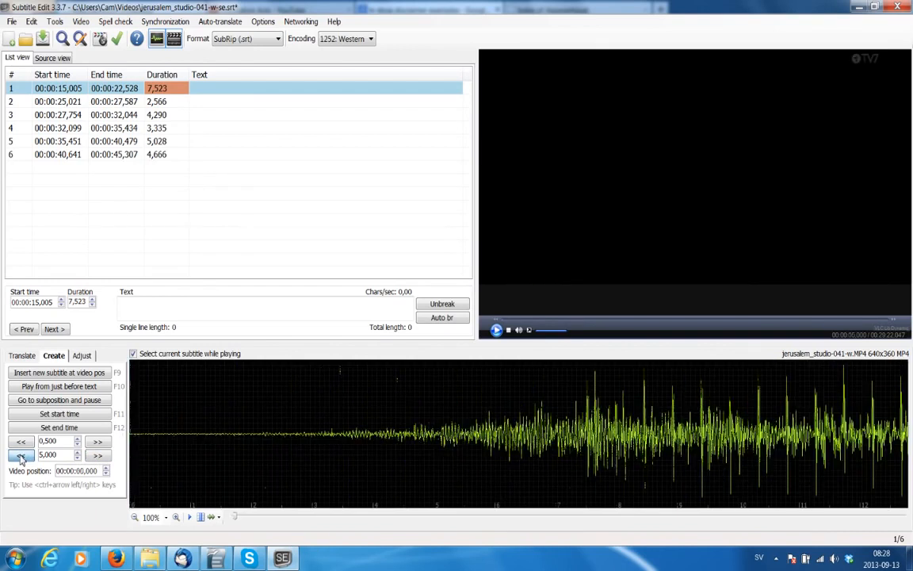
Move the video position to several points along the waveform, ending at 00:00:05,320
left_click(161, 400)
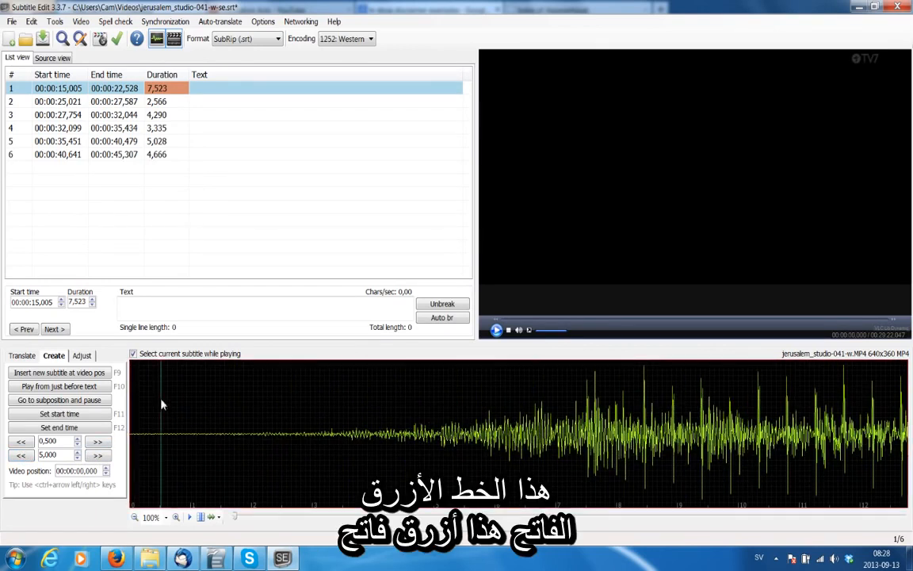
left_click(186, 403)
left_click(223, 404)
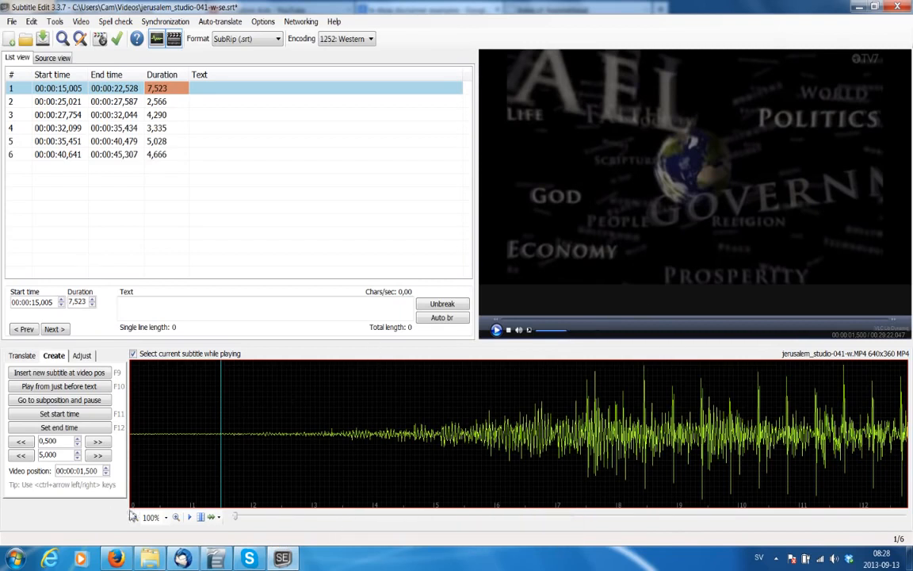
left_click(454, 428)
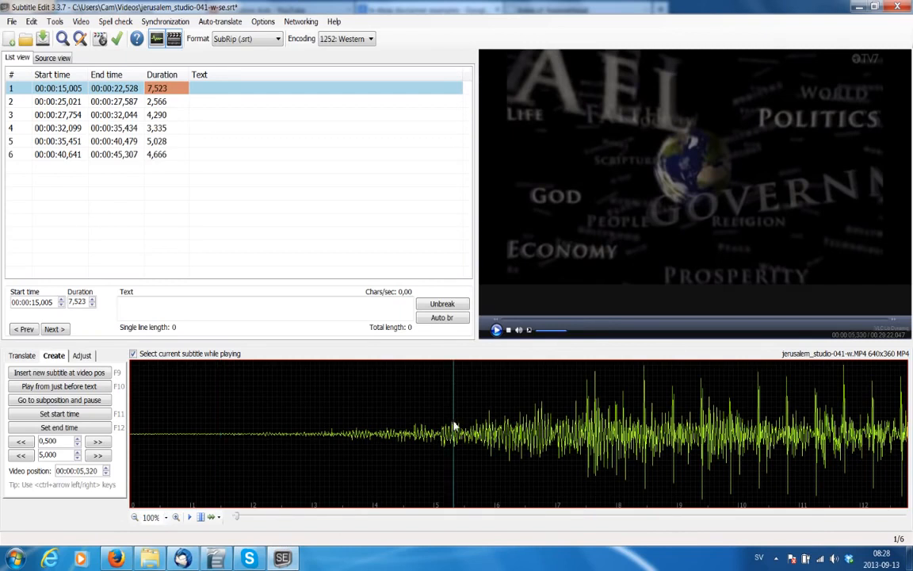
Advance the video position in 0.5-second and 5-second increments to 00:00:13,820, and place it at 00:00:17,404 within subtitle line 1's waveform segment
left_click(97, 444)
left_click(98, 444)
left_click(97, 443)
left_click(97, 444)
left_click(98, 444)
left_click(98, 444)
left_click(98, 441)
left_click(97, 455)
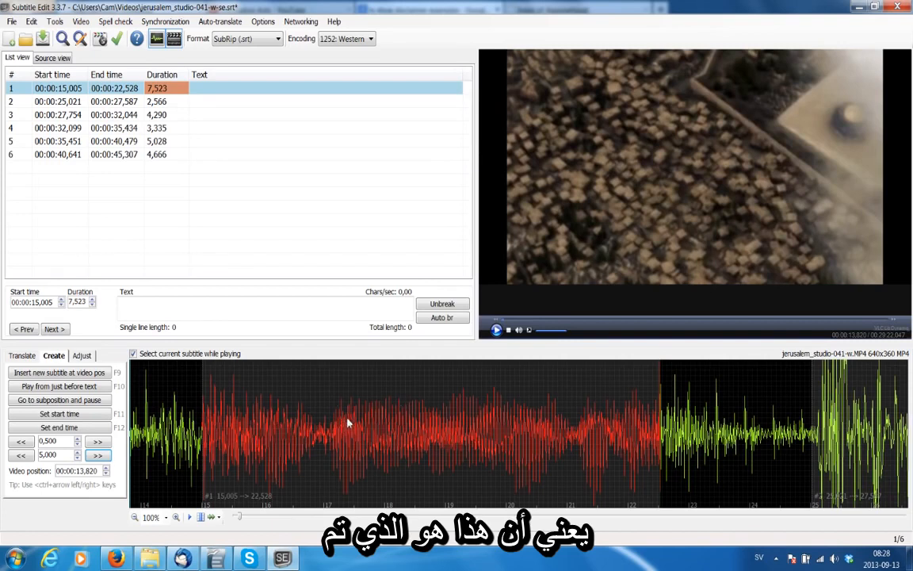
left_click(349, 422)
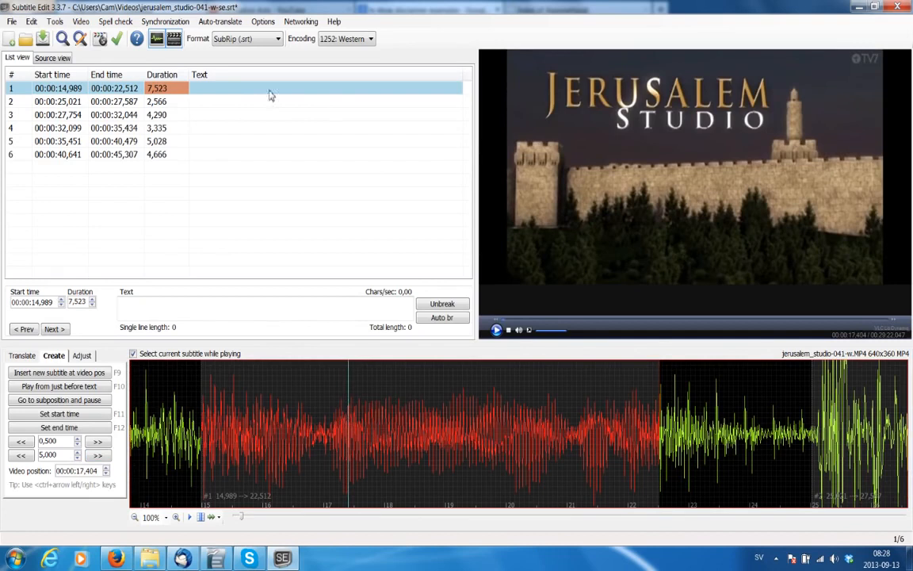
Select several different subtitle lines in the list one after another, ending on line 1
left_click(214, 126)
left_click(217, 114)
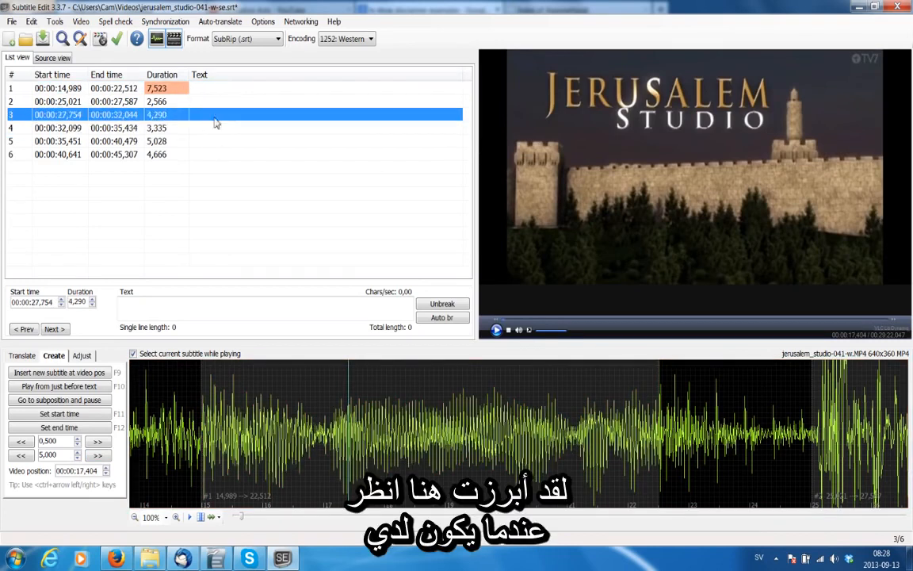
left_click(221, 101)
left_click(223, 128)
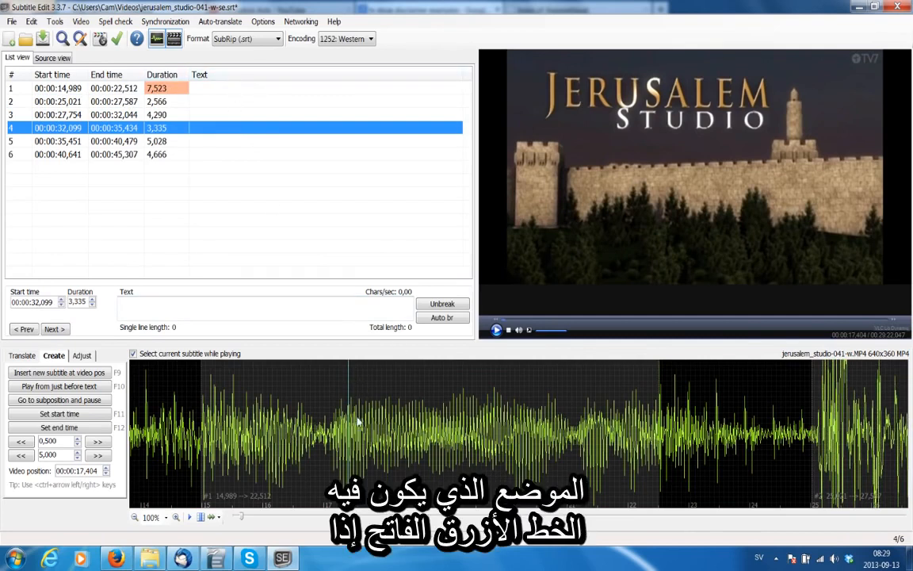
left_click(283, 152)
left_click(276, 127)
left_click(271, 116)
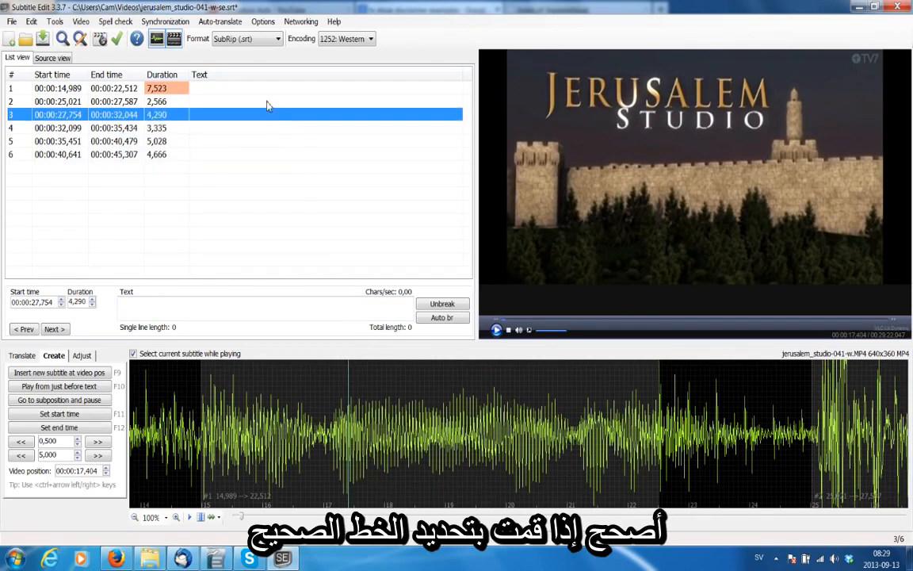
left_click(242, 102)
left_click(236, 88)
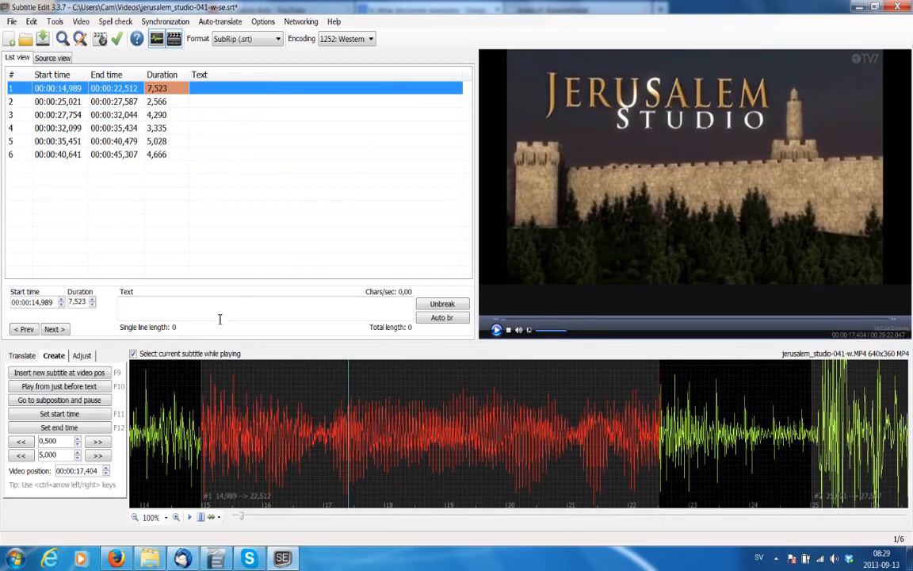
Enter "Studio Jerusalem" as the text of subtitle line 1
left_click(144, 307)
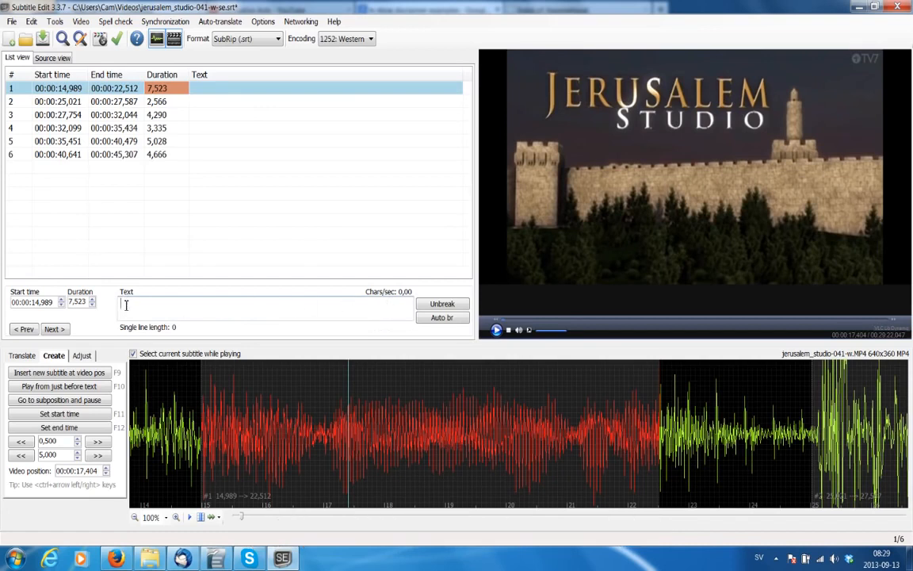
type("Studio J")
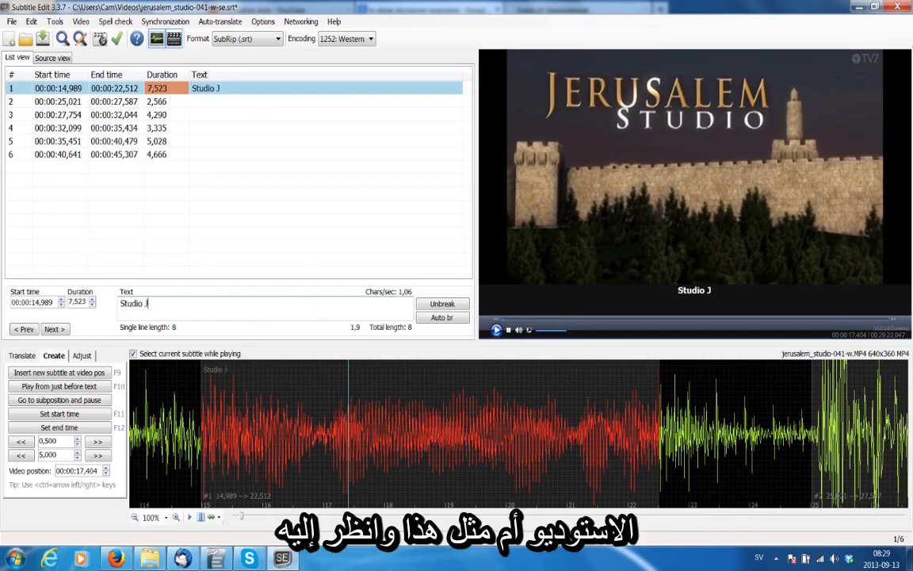
type("erusalem")
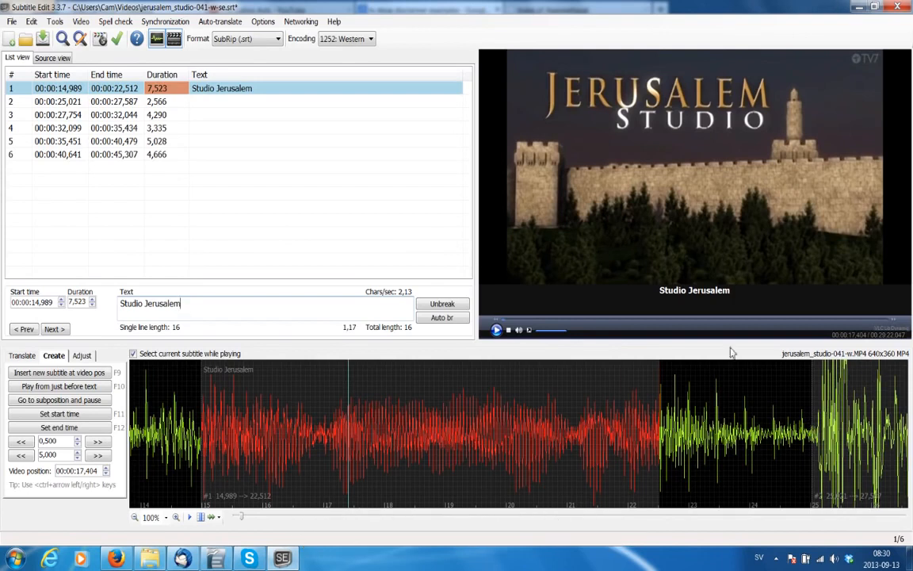
Select subtitle line 2, move the video position to 00:00:25,615 within its segment, and move it back to 00:00:20,185
left_click(149, 103)
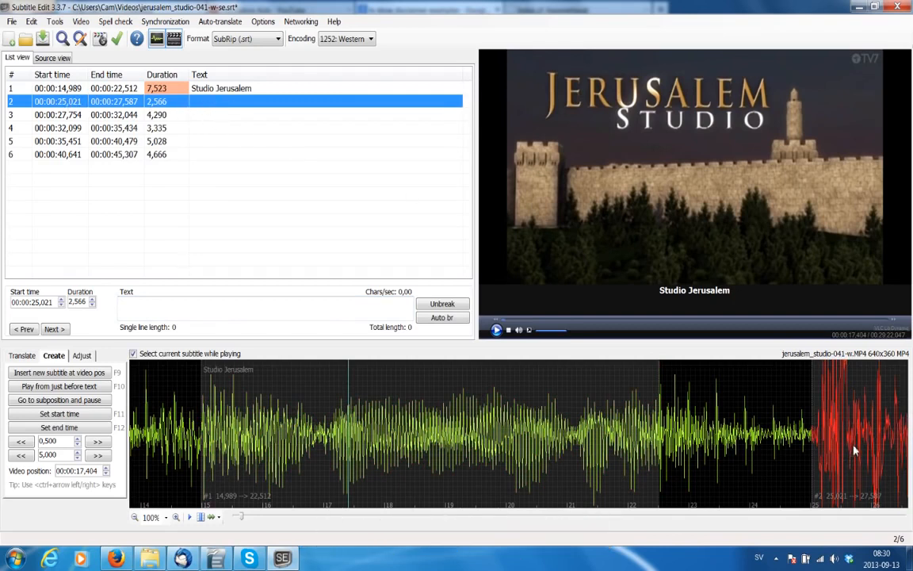
left_click(849, 416)
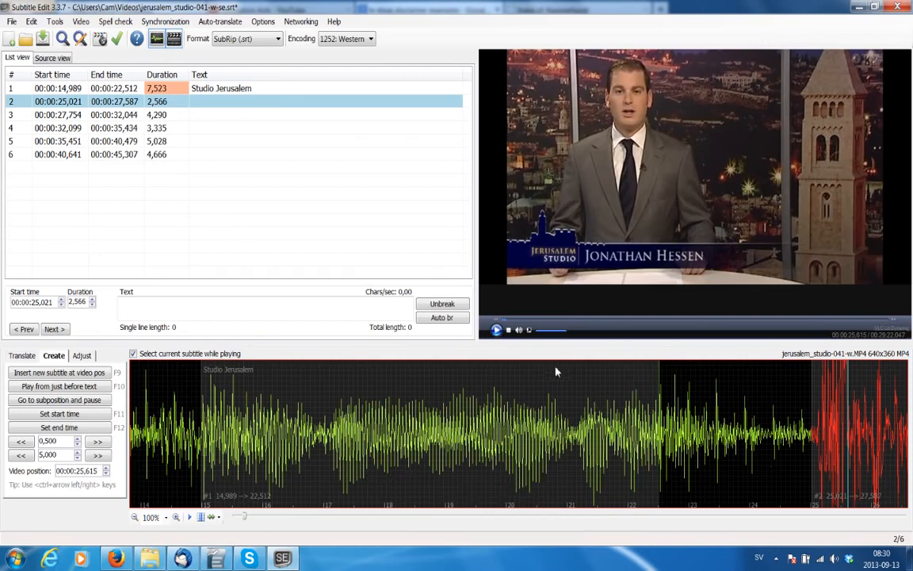
left_click(519, 386)
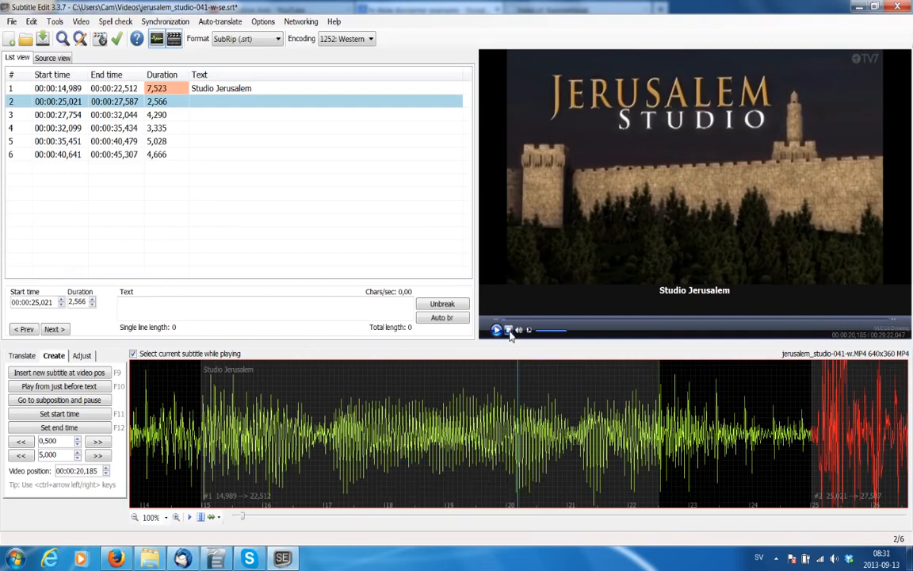
Return the video to the start, play it for about five seconds, and stop it back at the start
left_click(509, 332)
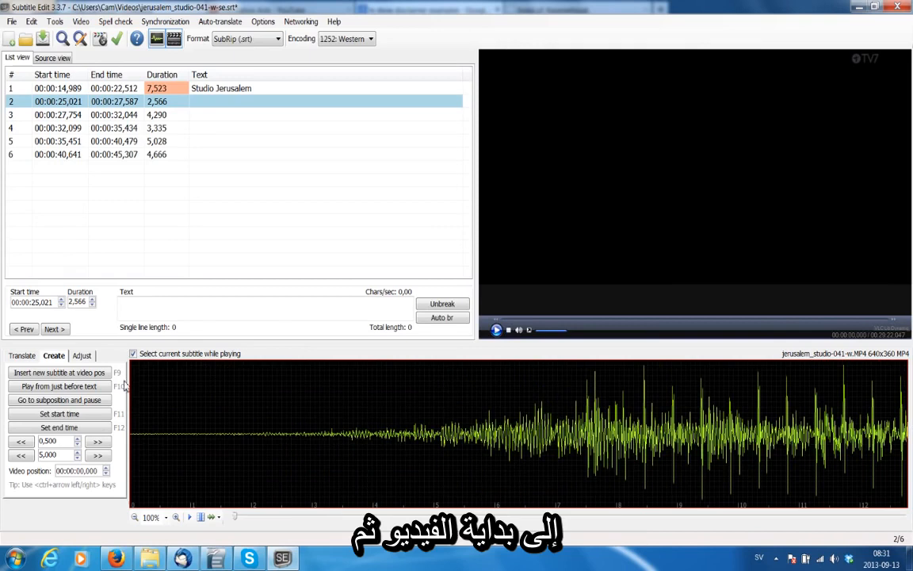
left_click(495, 331)
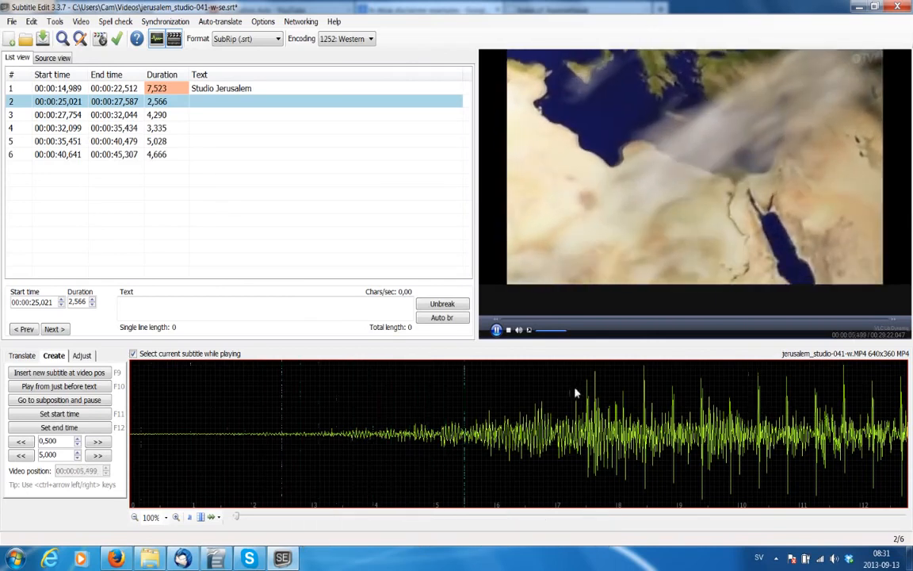
left_click(508, 330)
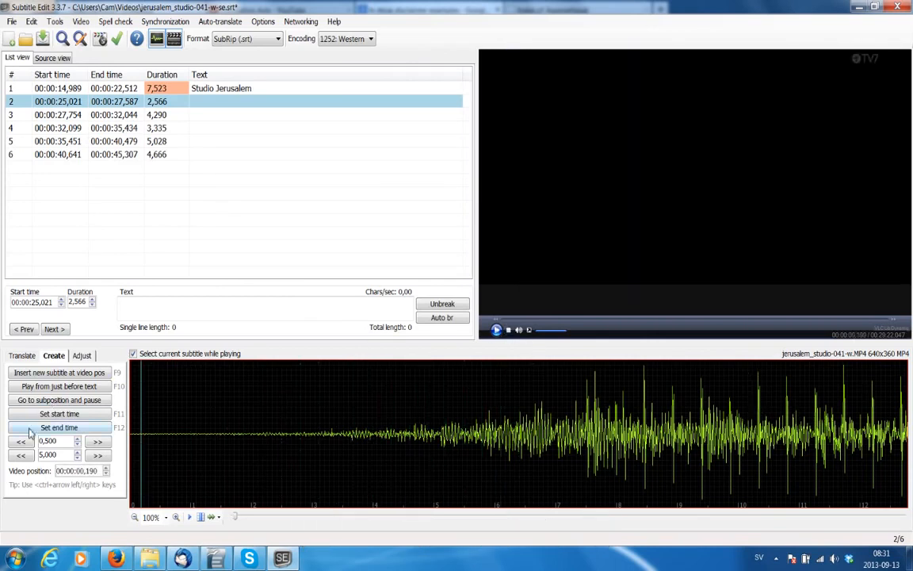
Skip forward in 5-second increments to 00:00:15,190, and play the video from subtitle line 1 until 00:00:22,996
left_click(97, 455)
left_click(98, 455)
left_click(98, 455)
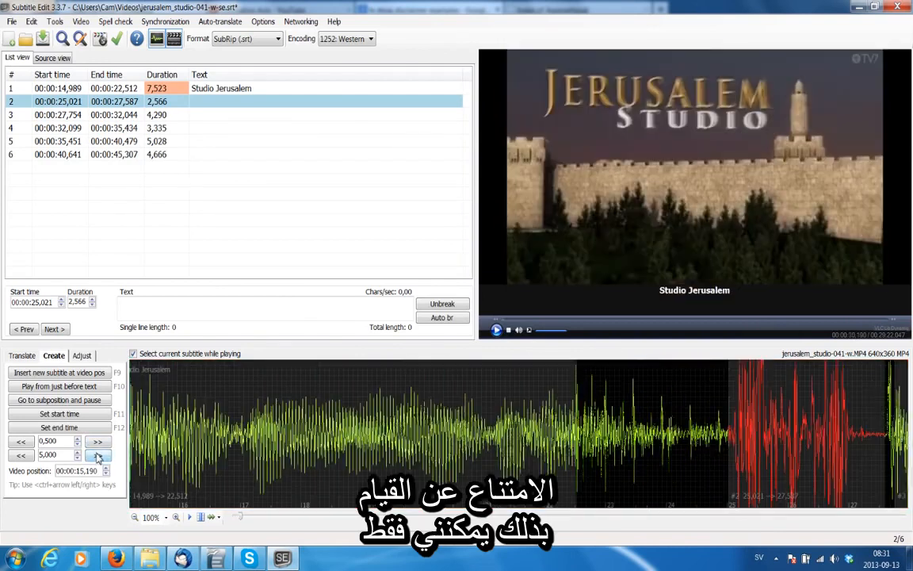
double_click(256, 91)
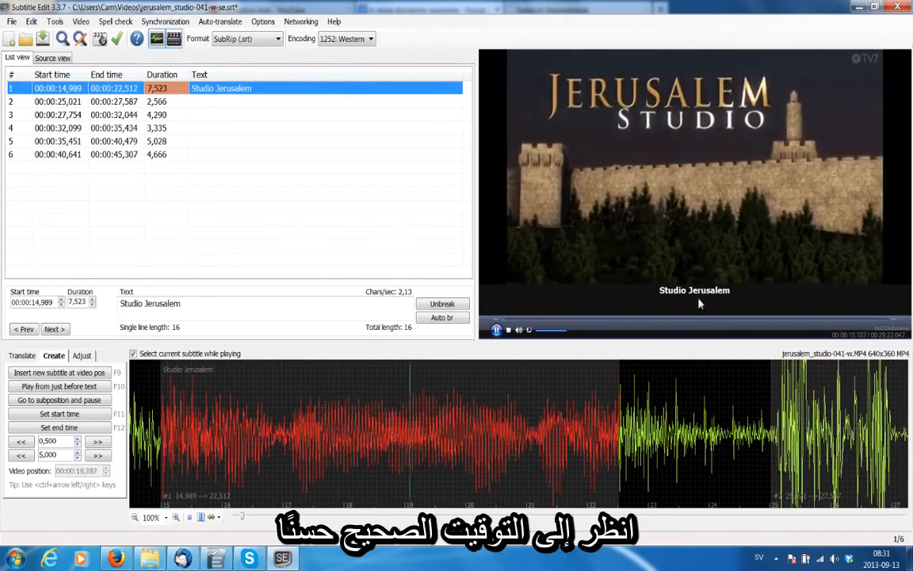
left_click(497, 330)
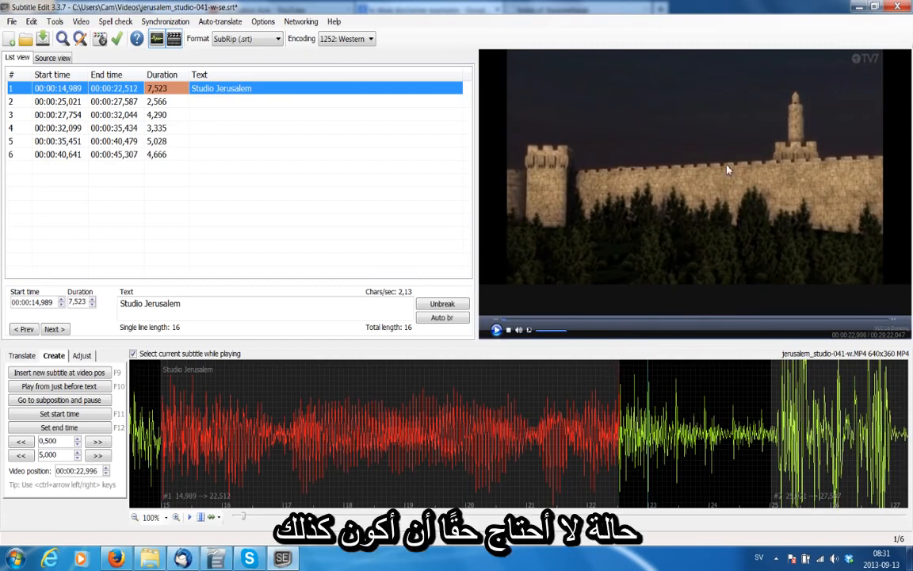
Shorten subtitle line 1 on the waveform to end at 00:00:22,447, and play from about 00:00:21,976 past its end to check the timing
left_click(619, 381)
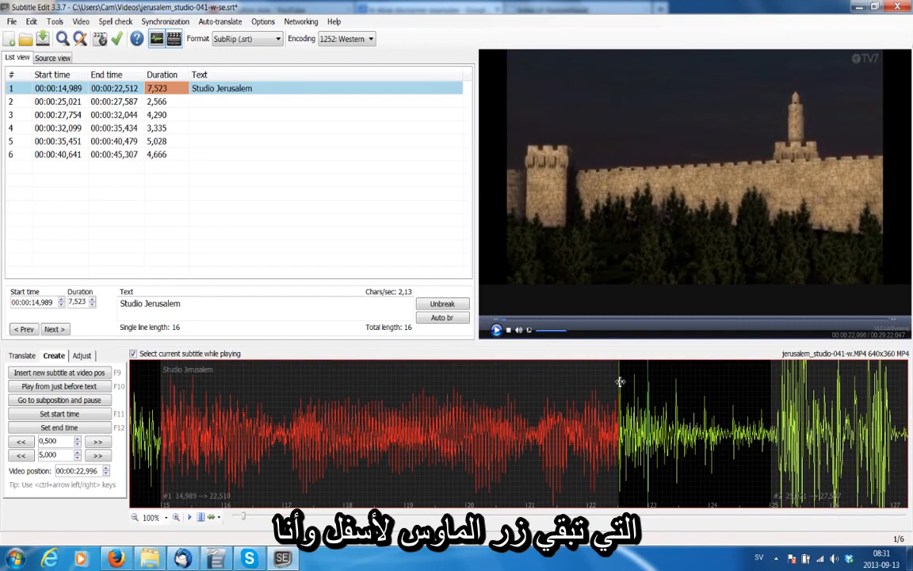
left_click_drag(620, 382, 617, 384)
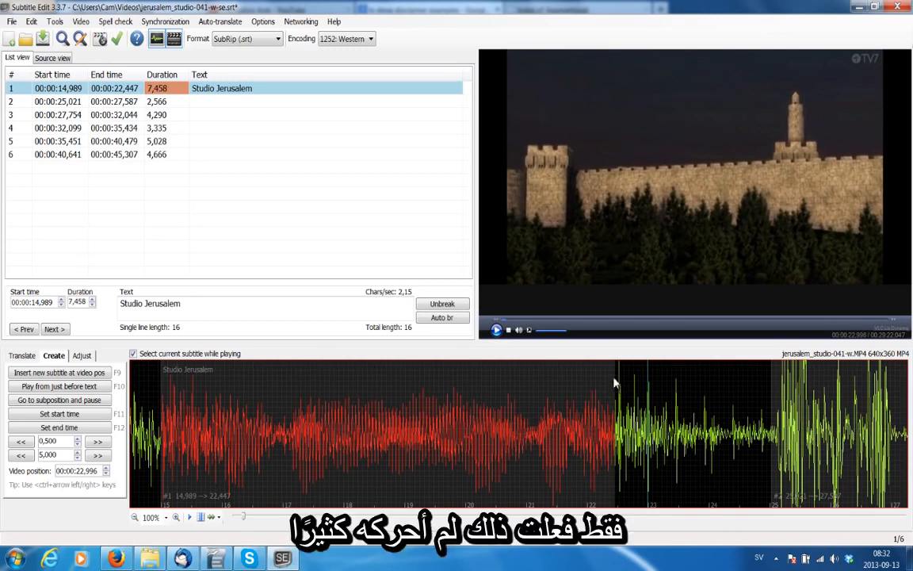
left_click(579, 380)
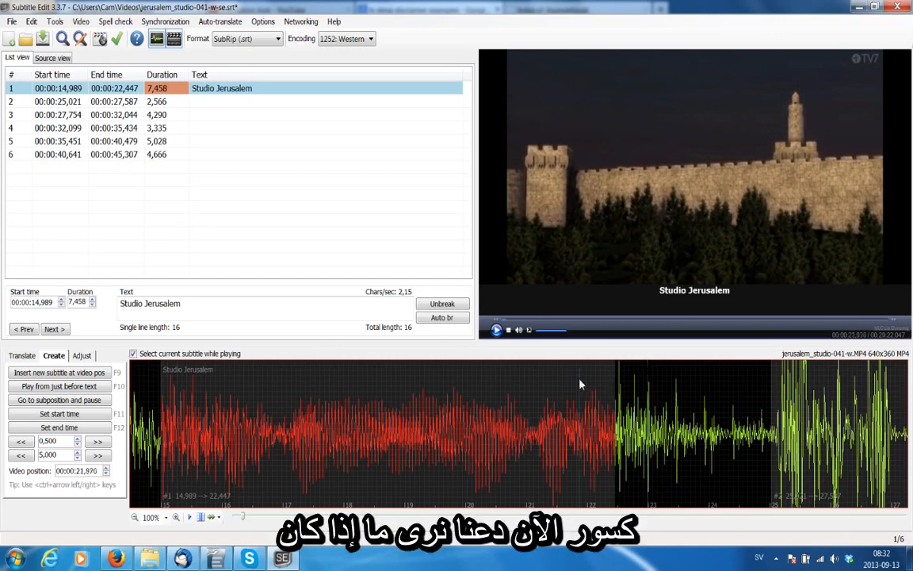
left_click(496, 330)
left_click(496, 330)
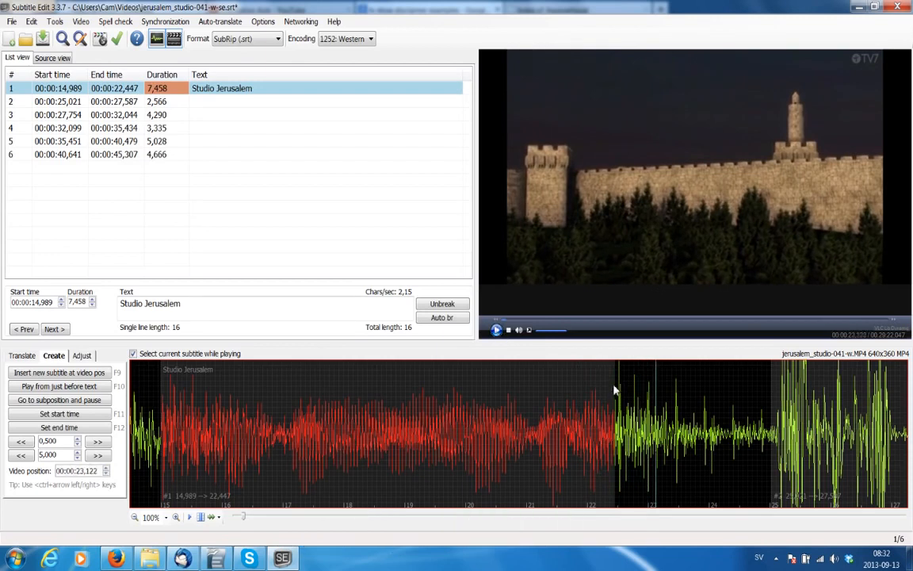
Shorten subtitle line 1 on the waveform to end at 00:00:22,377, and play from 00:00:21,768 on to 00:00:27,175
left_click(573, 383)
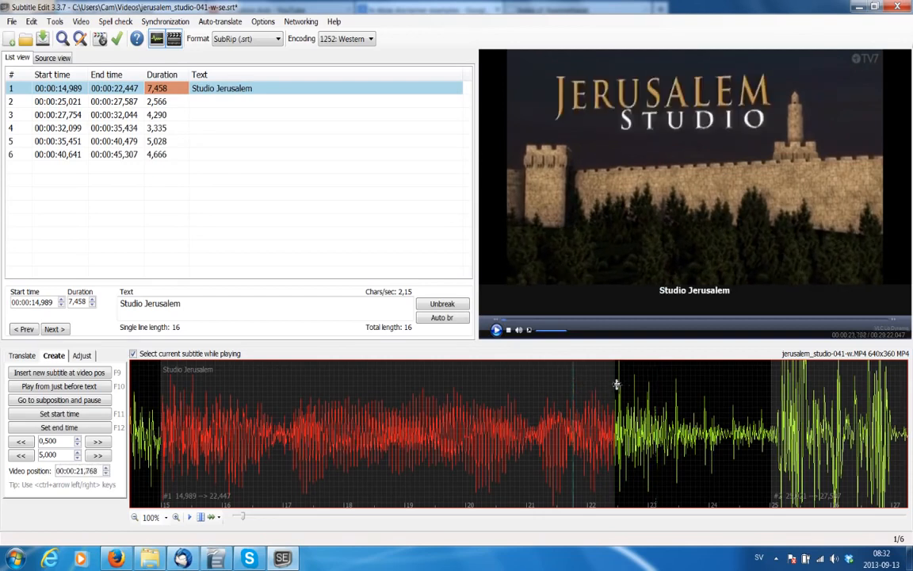
left_click_drag(616, 383, 610, 383)
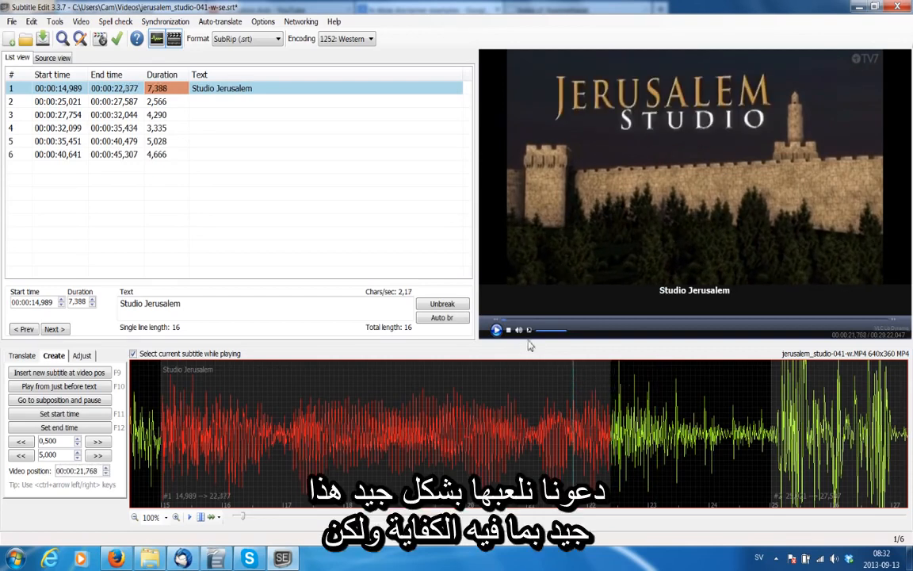
left_click(496, 330)
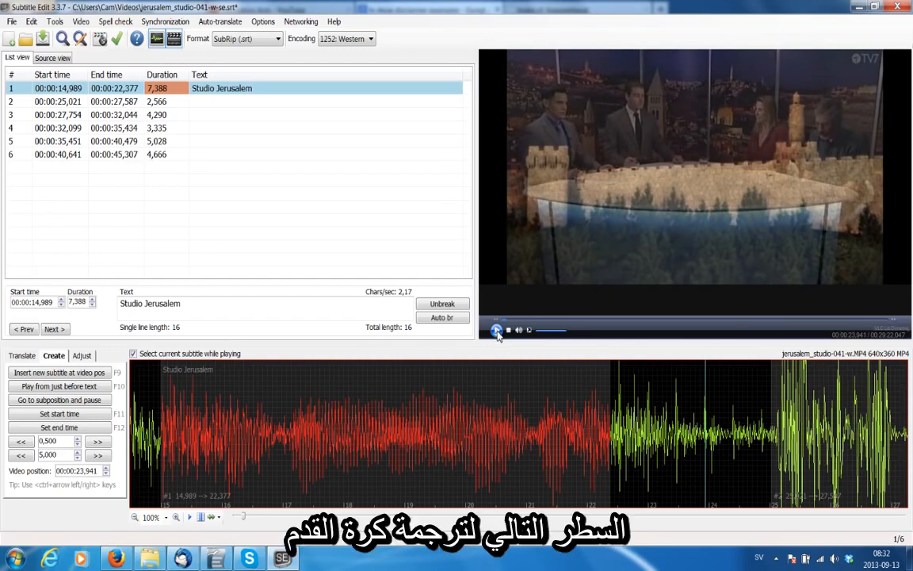
left_click(497, 330)
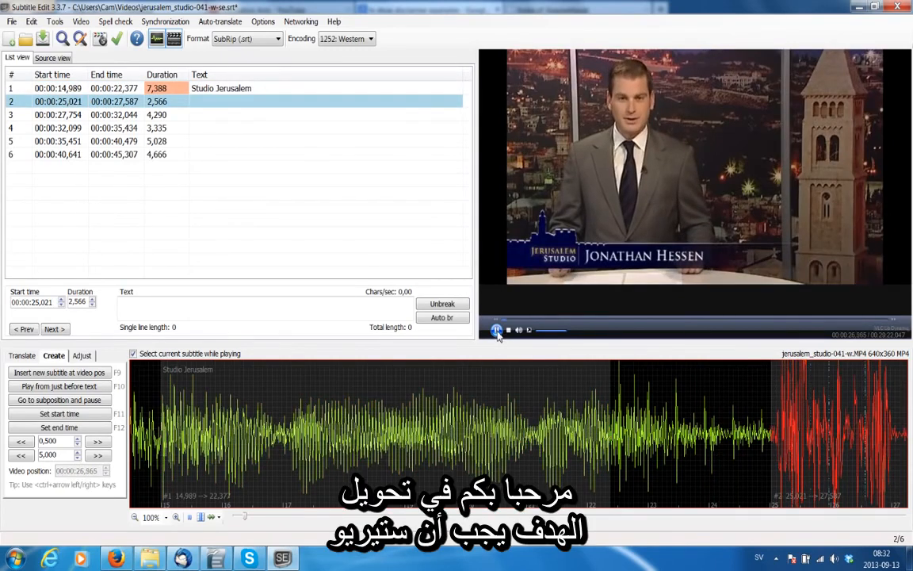
left_click(497, 331)
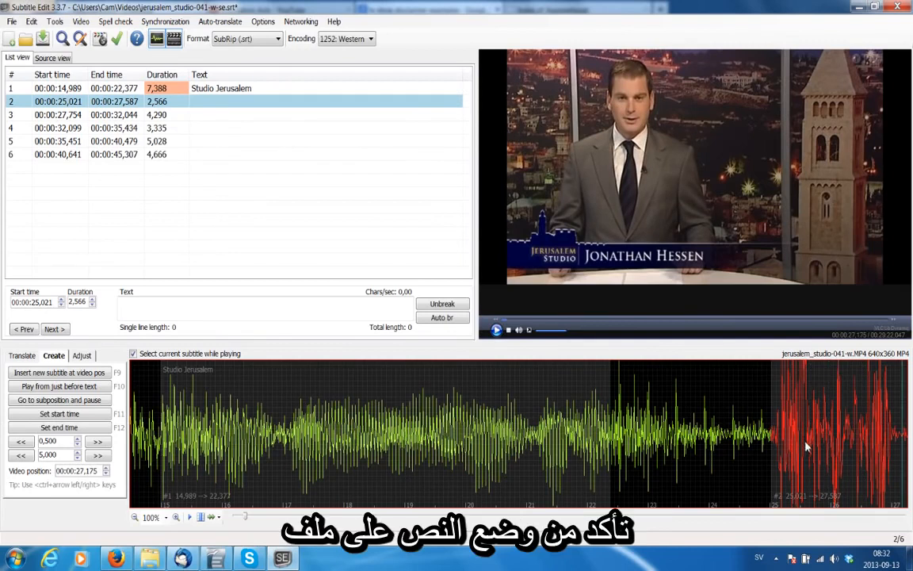
Select subtitle line 2 and enter the text "Shalom och välkomna till Studio Jerusalem"
left_click(245, 127)
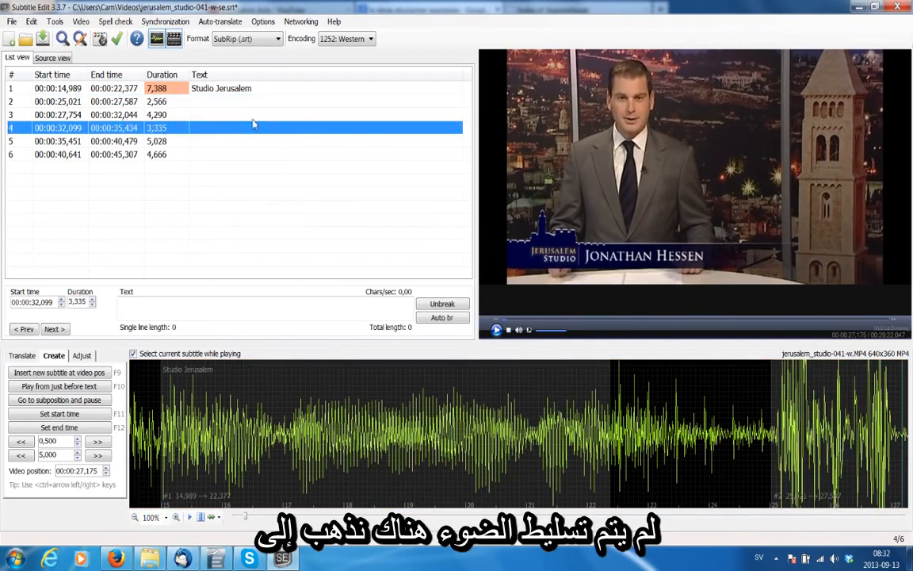
left_click(207, 98)
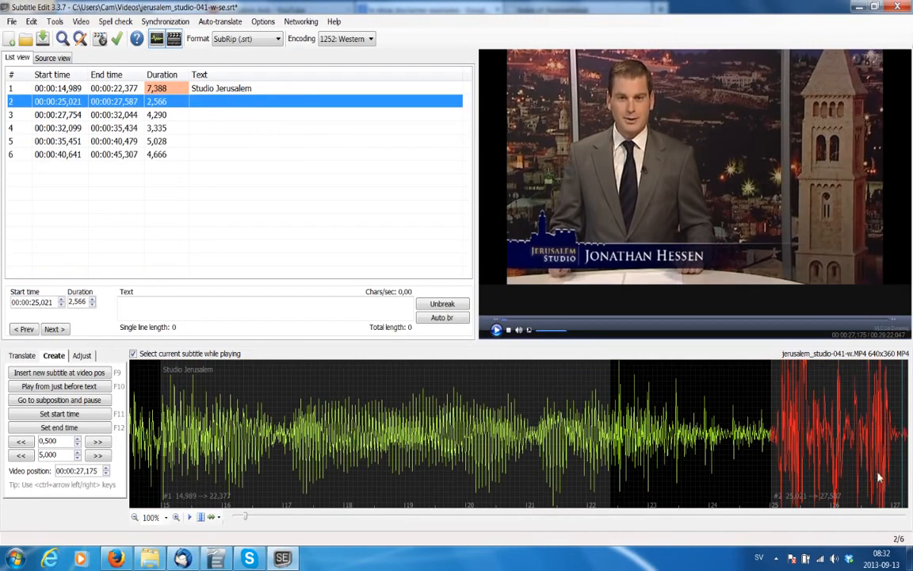
left_click(172, 303)
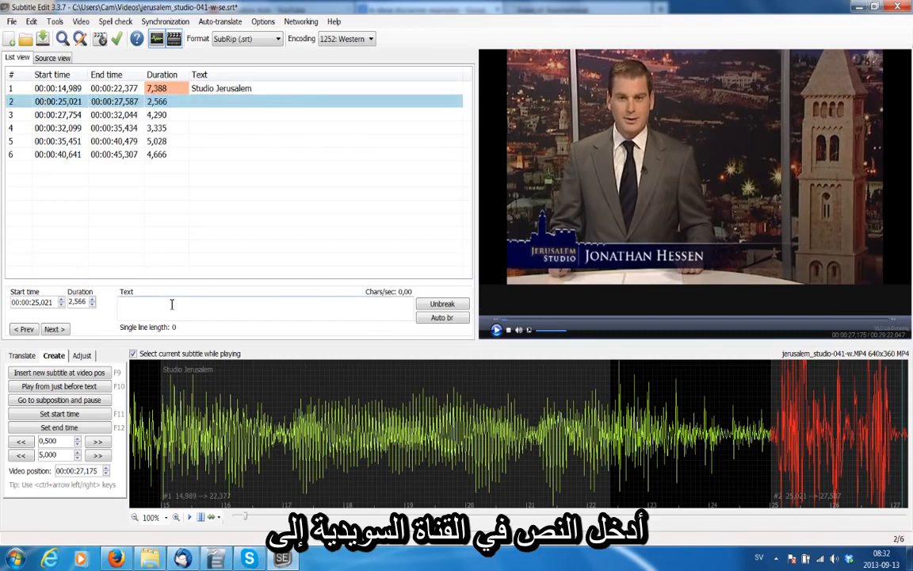
type("Shalom")
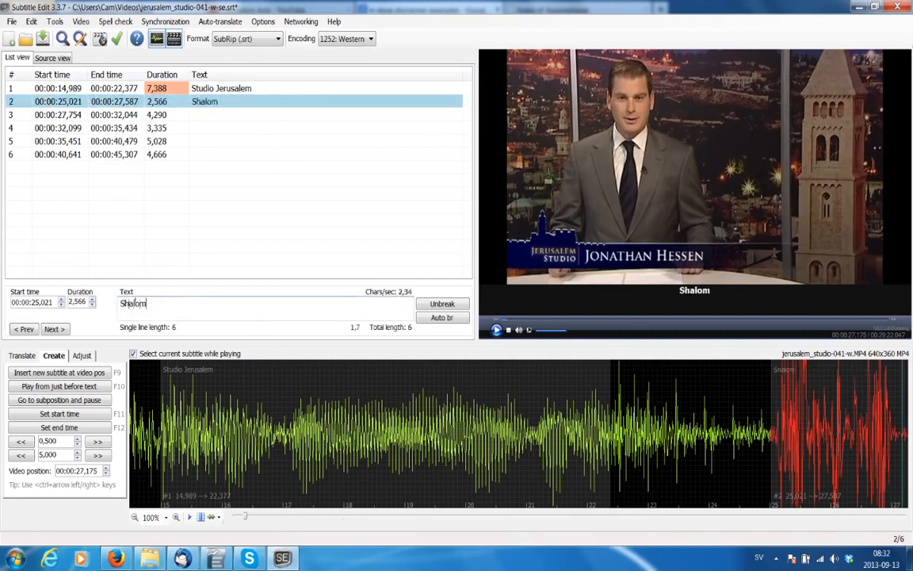
type(" och vä")
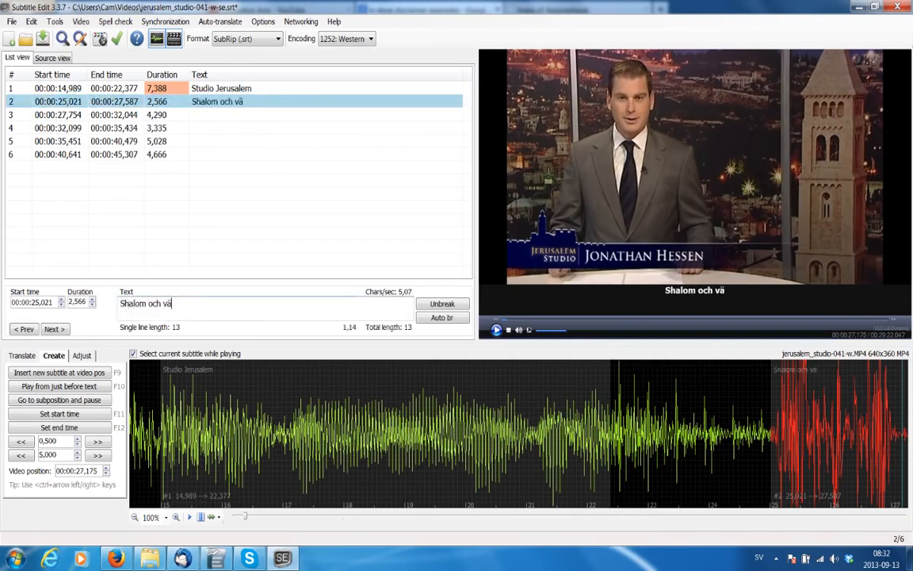
type("lkomna till S")
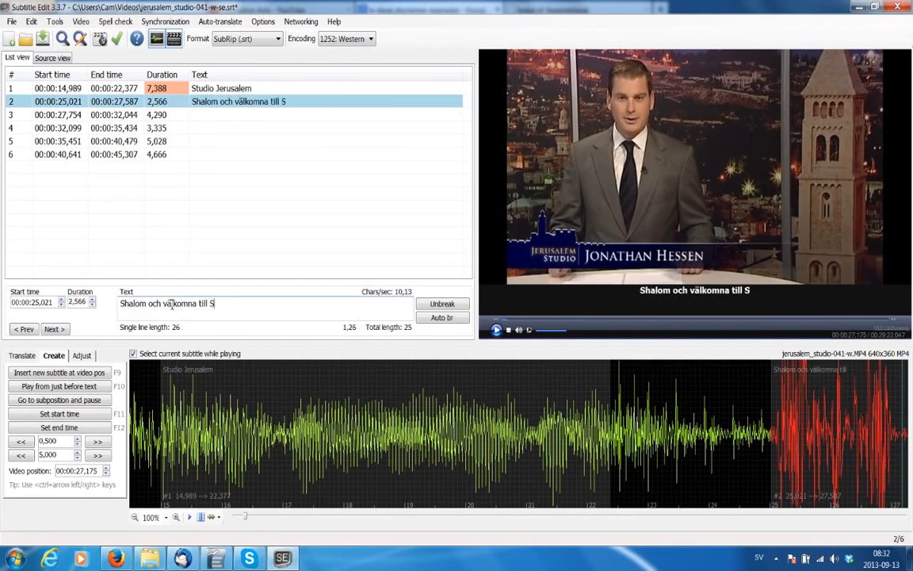
type("tudi")
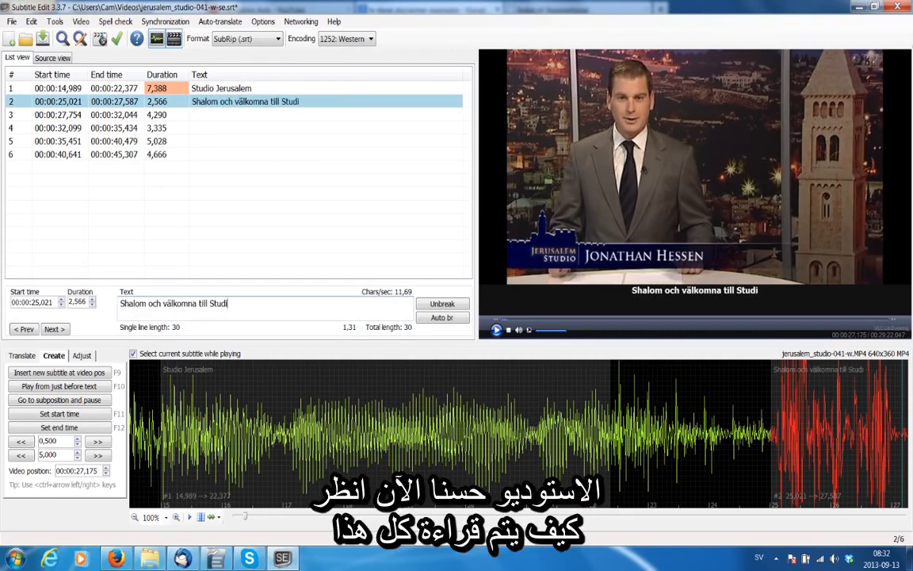
type("o Jerusalem")
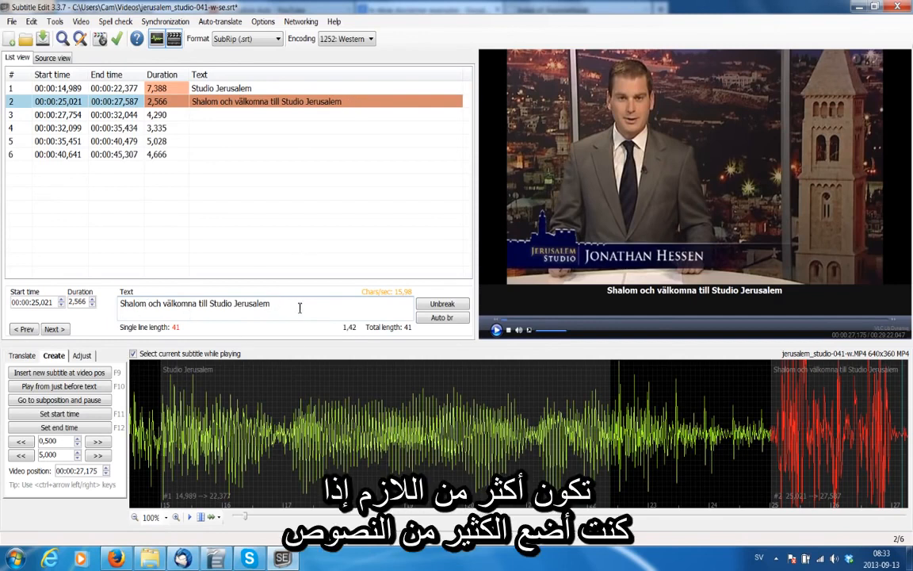
Append the filler "aisdhaö sdfnsd fsf sdfdf dfgdfgdgg" to subtitle line 2 to test an overlong text, and delete it again
type("aisdhaö  s")
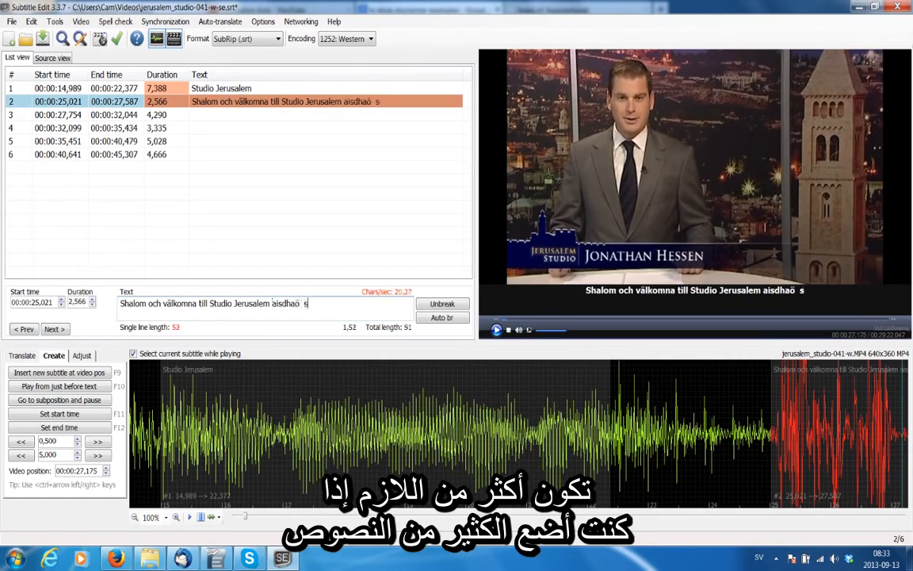
type("dfnsd fsf sdfdf")
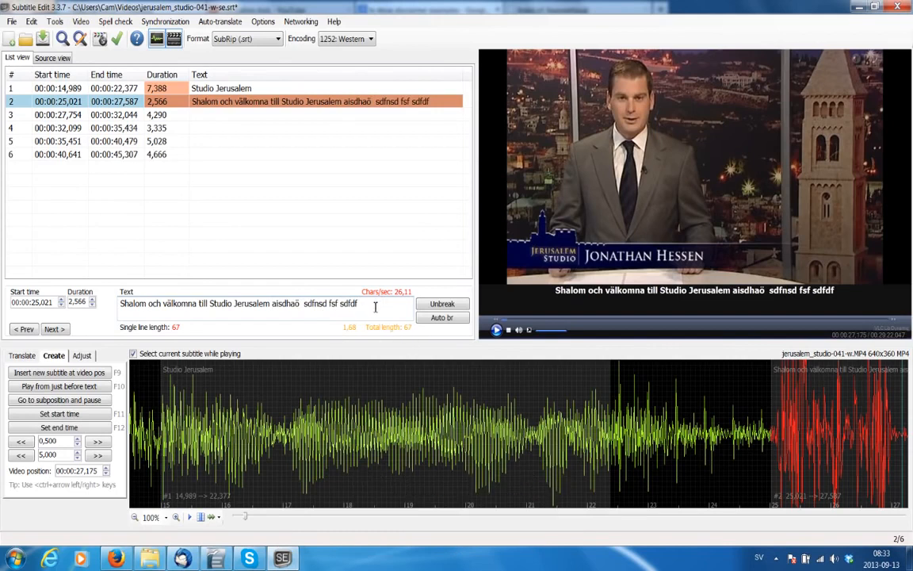
type("dfgdfgdgg")
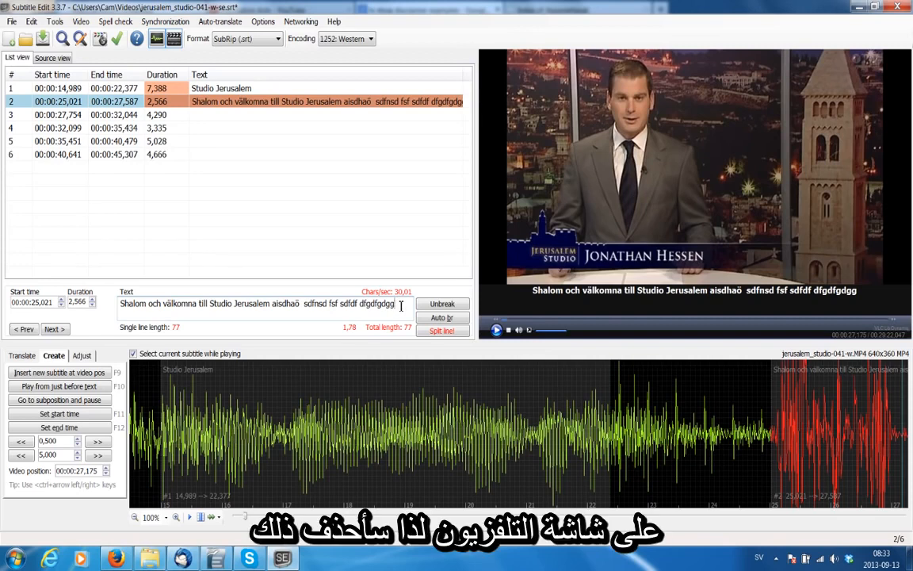
left_click_drag(401, 307, 274, 311)
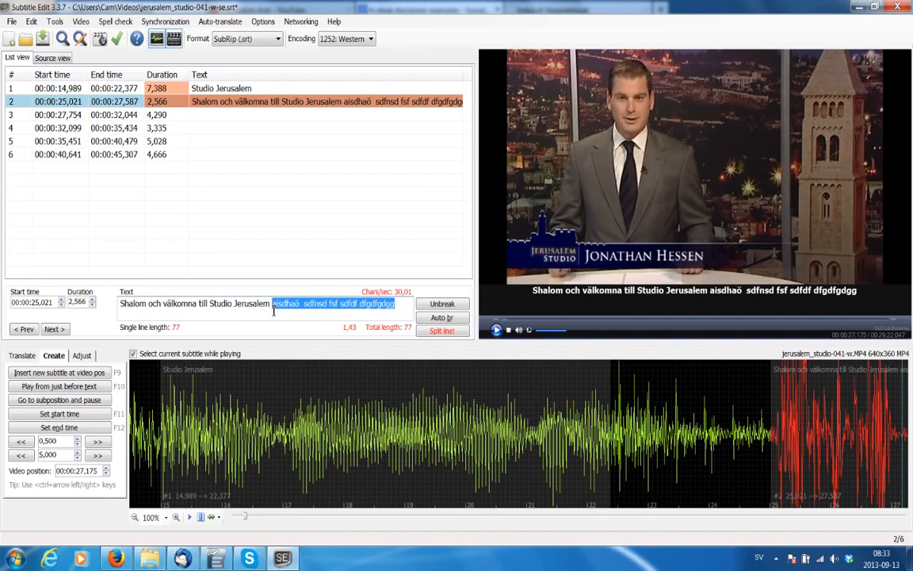
key("Delete")
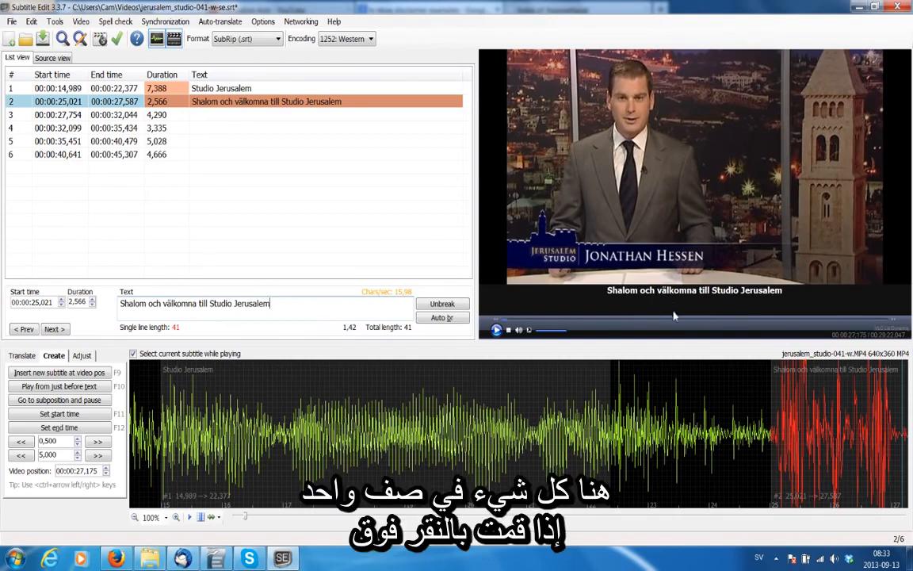
Break subtitle line 2 automatically into two rows, and try different start times on the waveform, settling on 00:00:25,010
left_click(441, 319)
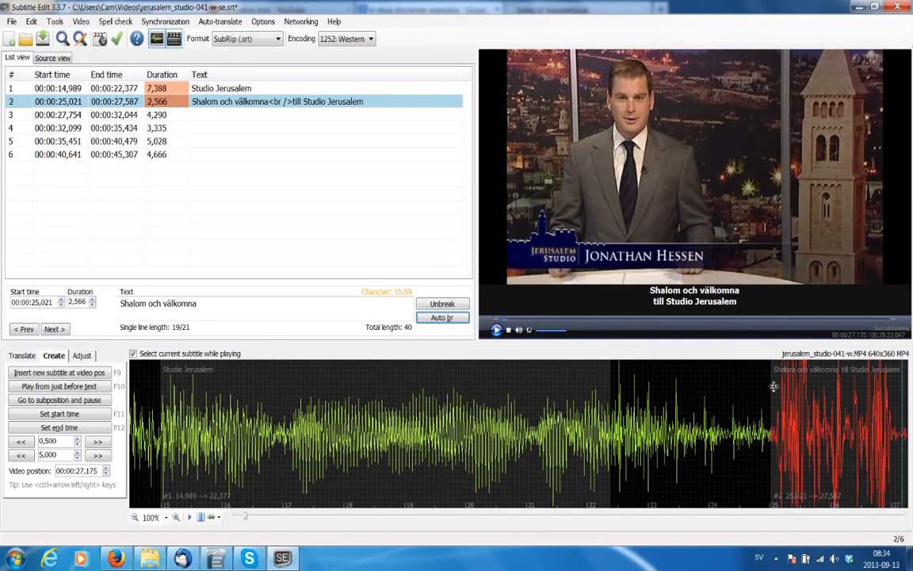
left_click_drag(774, 386, 771, 397)
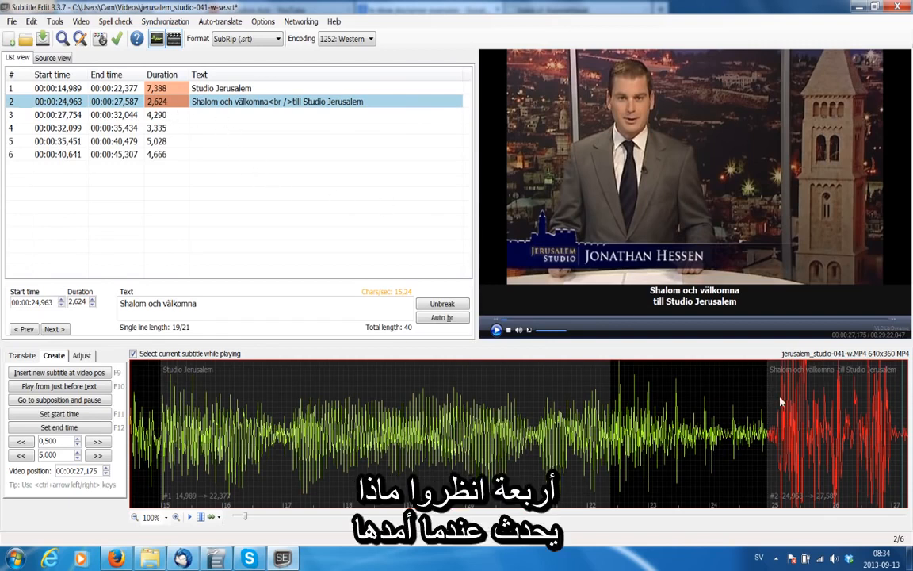
left_click_drag(769, 397, 738, 402)
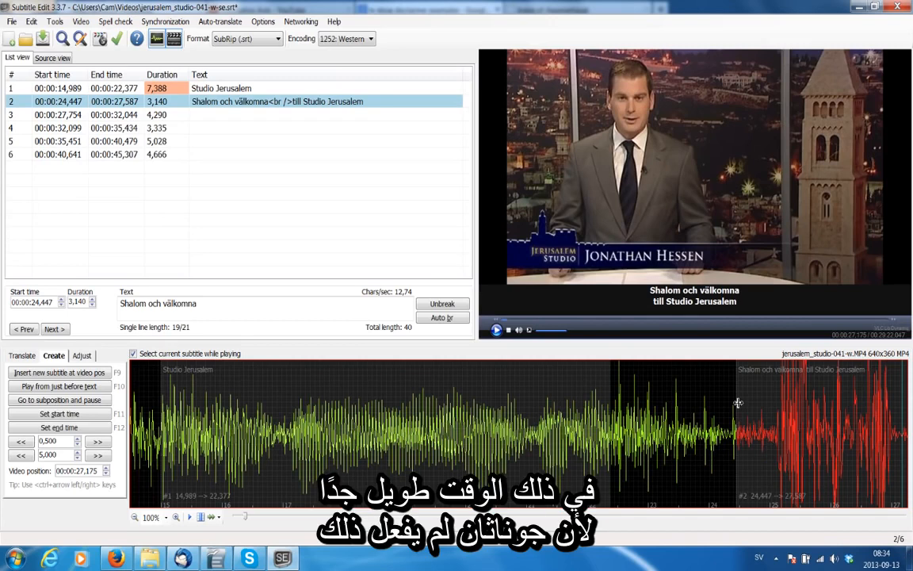
left_click_drag(738, 403, 747, 402)
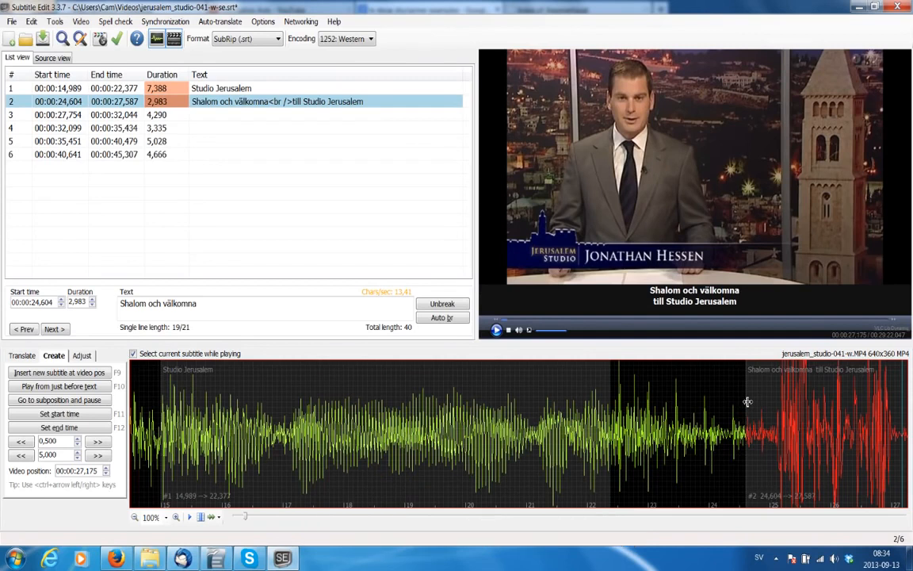
left_click_drag(747, 402, 772, 404)
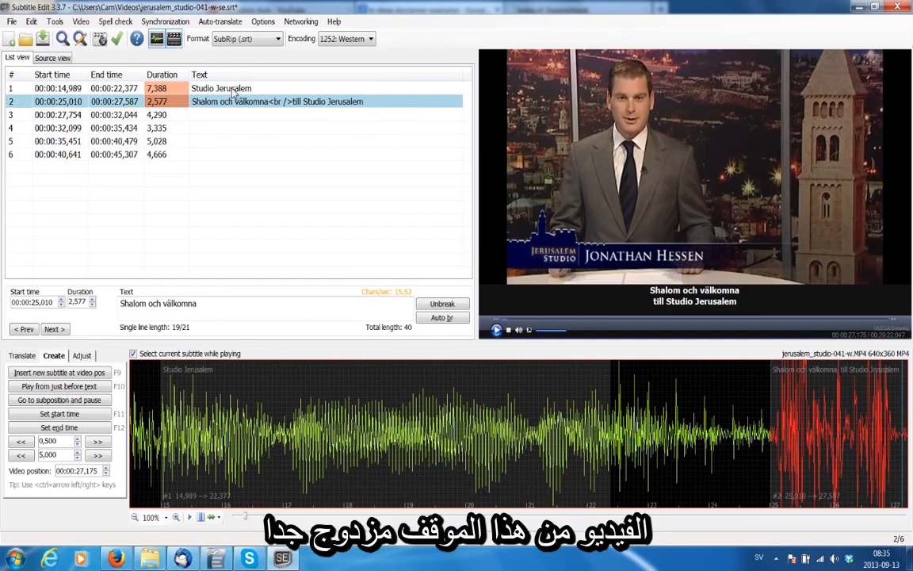
Jump the video to subtitle line 1 and play through lines 1 to 3 until 00:00:32,192
left_click(265, 90)
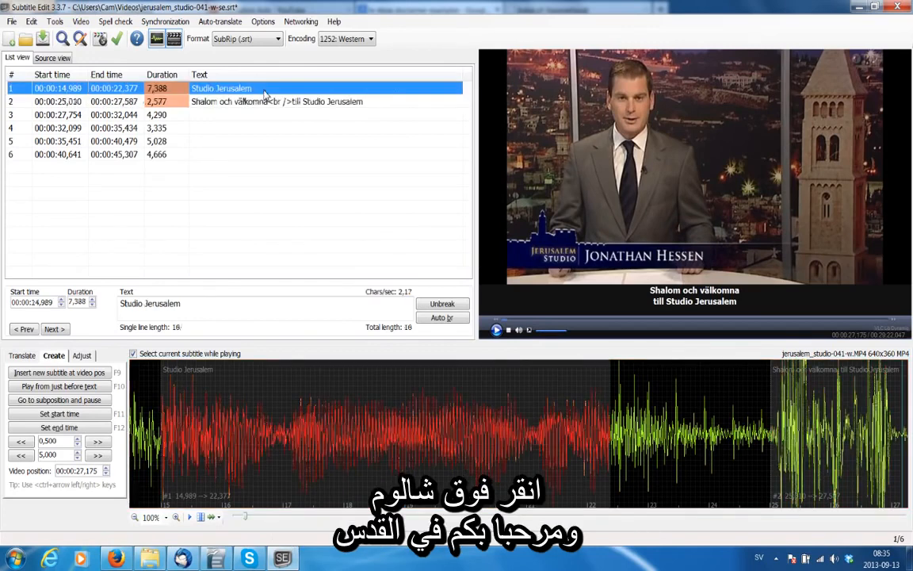
double_click(265, 90)
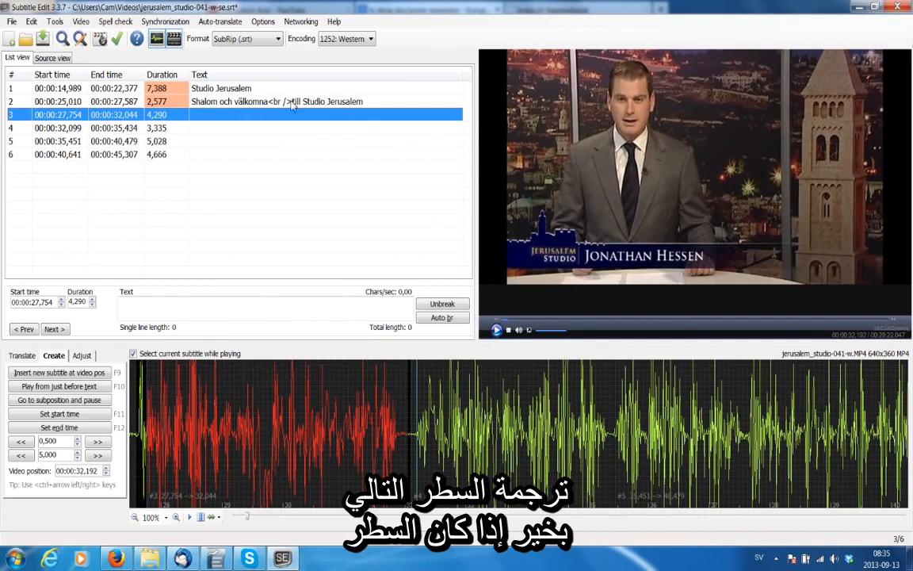
Select subtitle line 3 and enter the text "Ända sedan fredsavtalet mellan Israel och Egytpen år 1979 -"
left_click(206, 129)
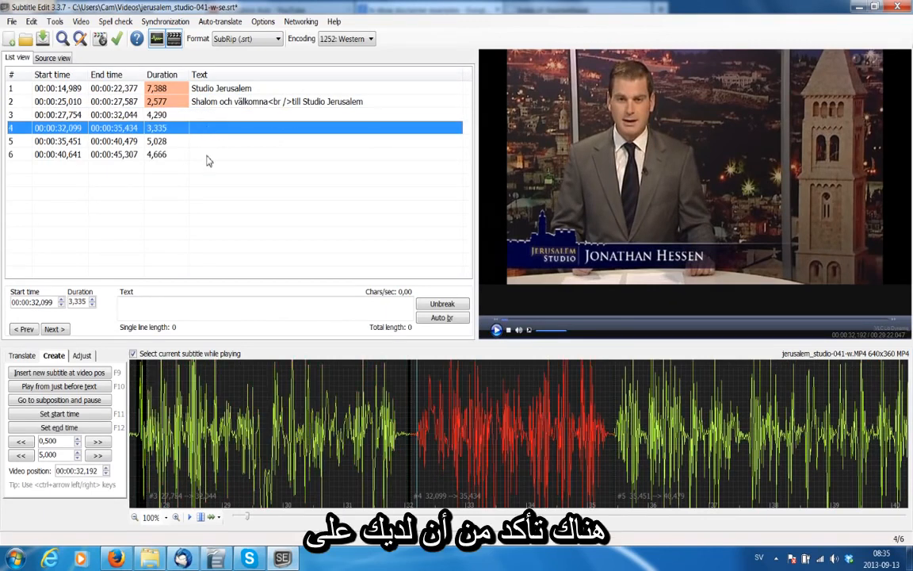
left_click(210, 115)
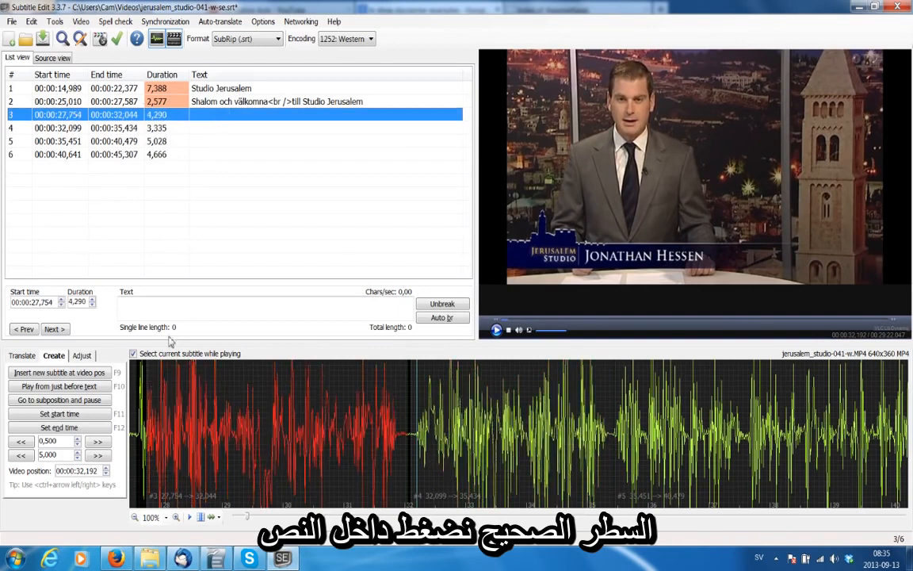
left_click(163, 308)
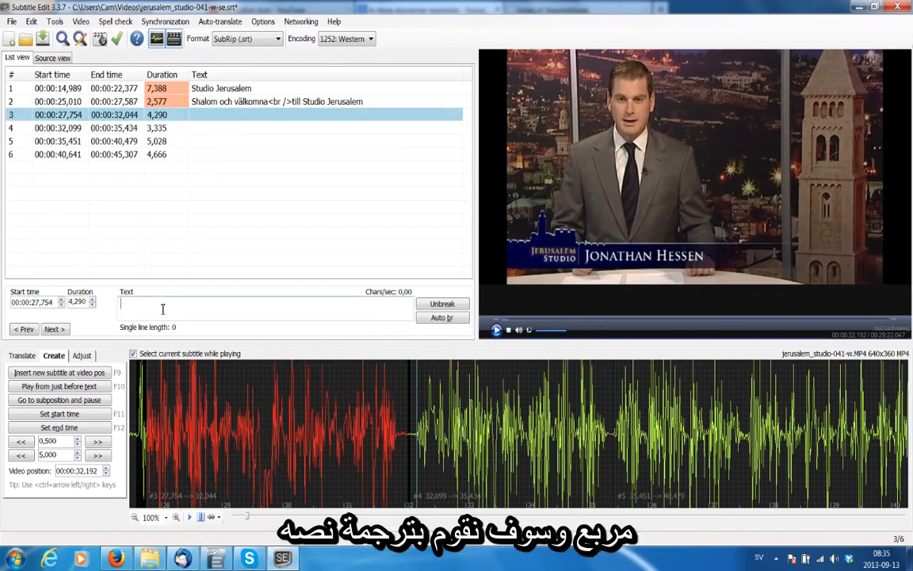
type("Ä")
type("da")
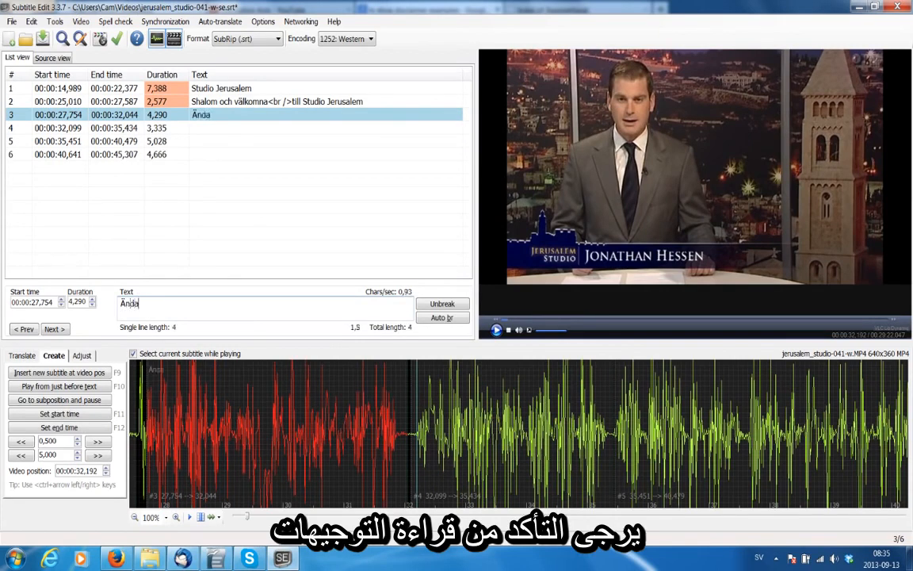
type(" sedan")
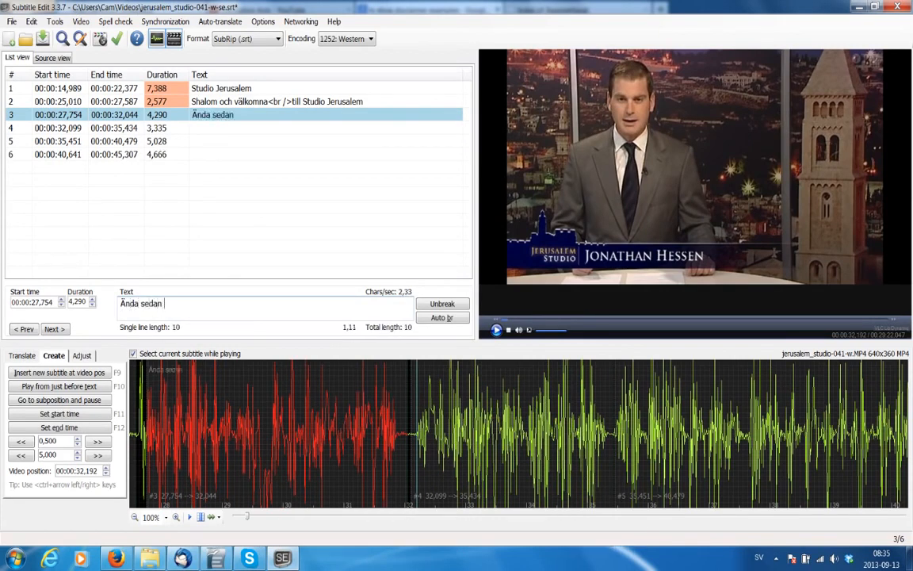
type(" freds")
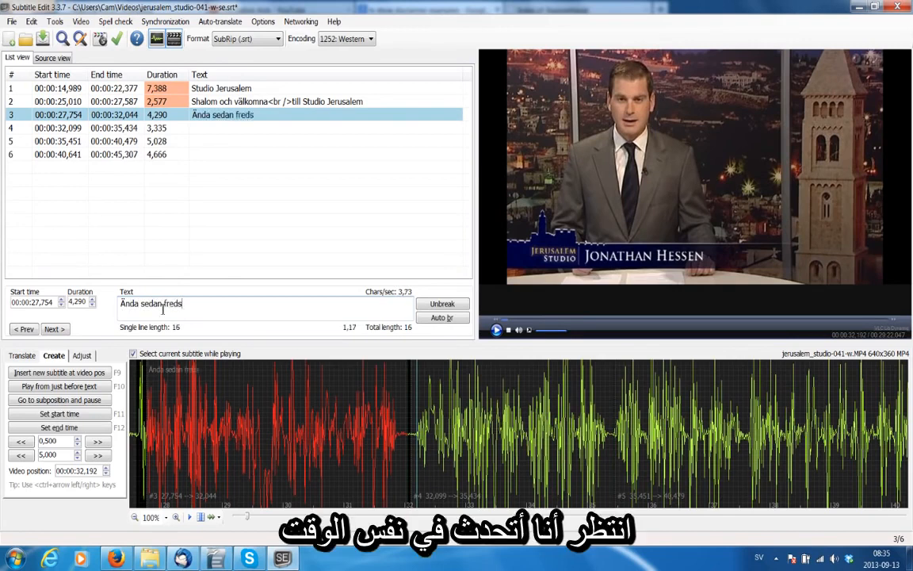
type("avtalet")
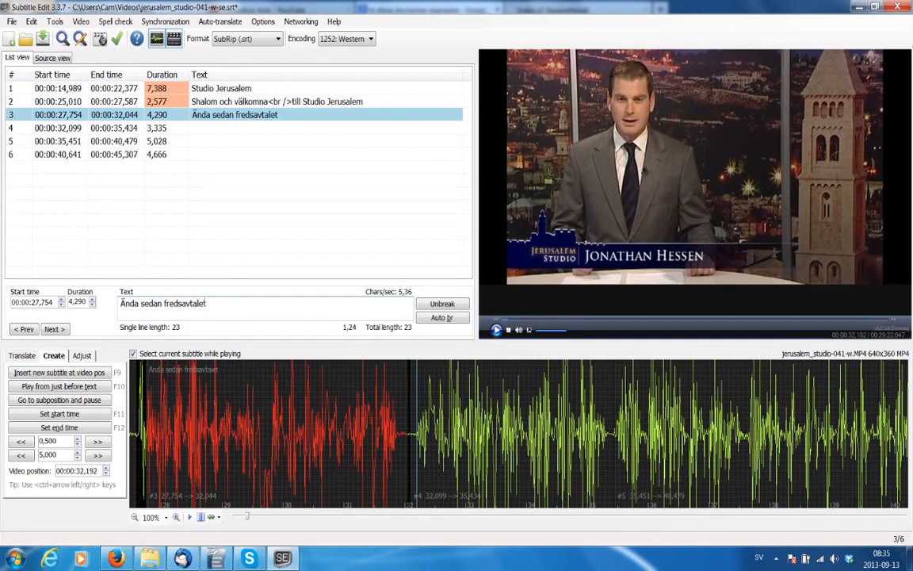
type(" mellan")
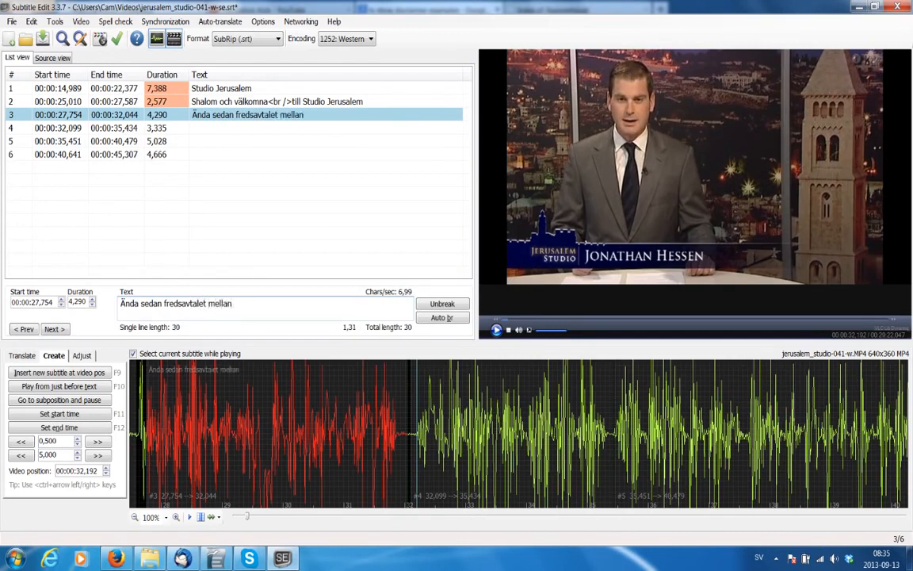
type(" Israel ")
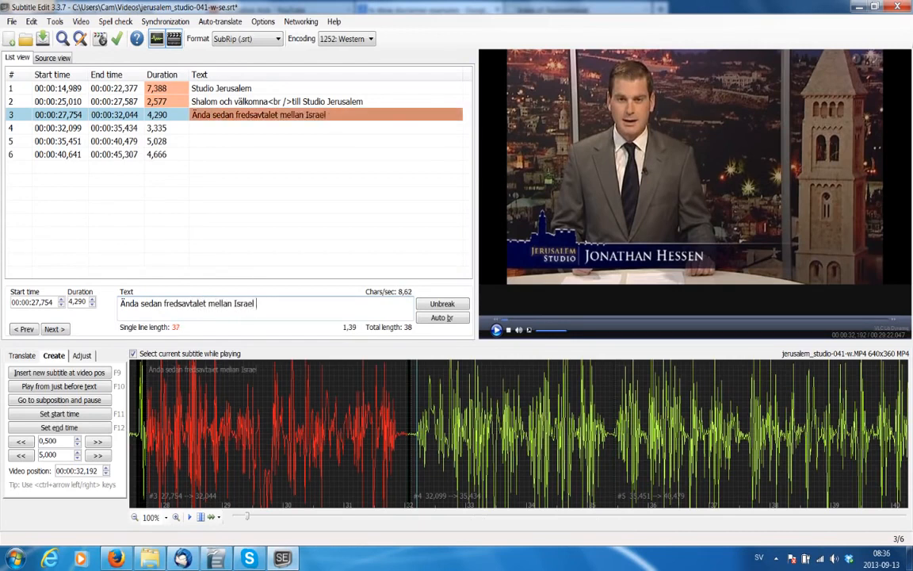
type("och Egytpe")
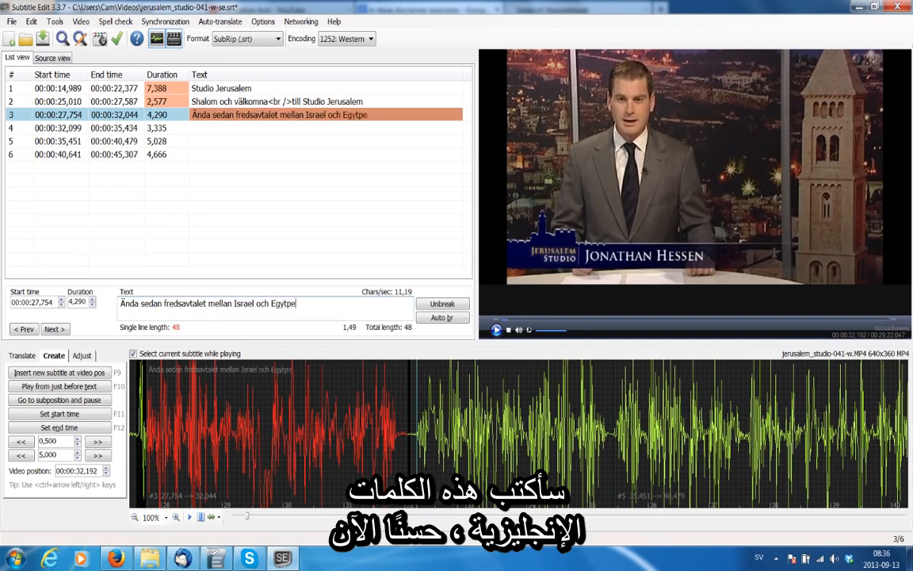
type("n å")
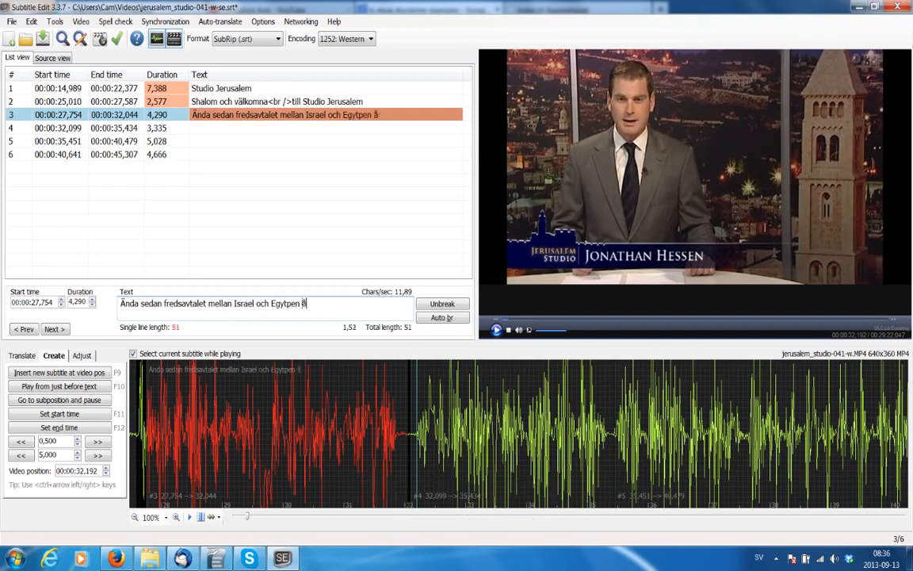
type("r 1979 -")
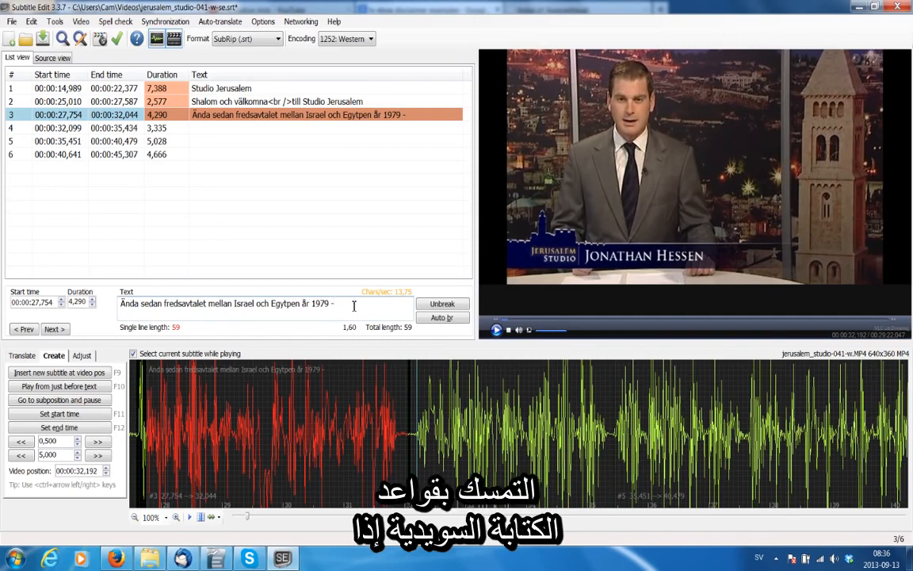
Replace the closing dash of subtitle line 3 with a full stop, and restore the dash after 1979
key("BackSpace")
key("BackSpace")
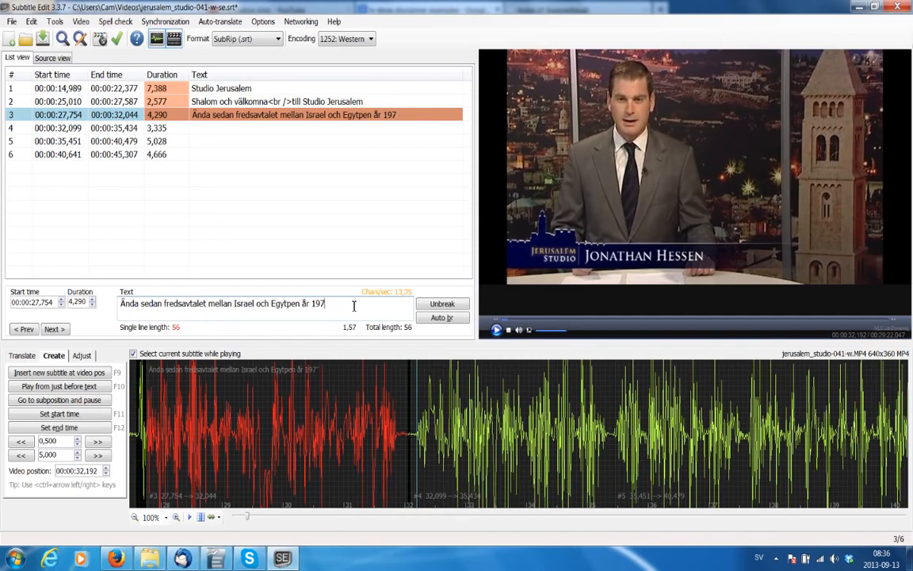
type("9")
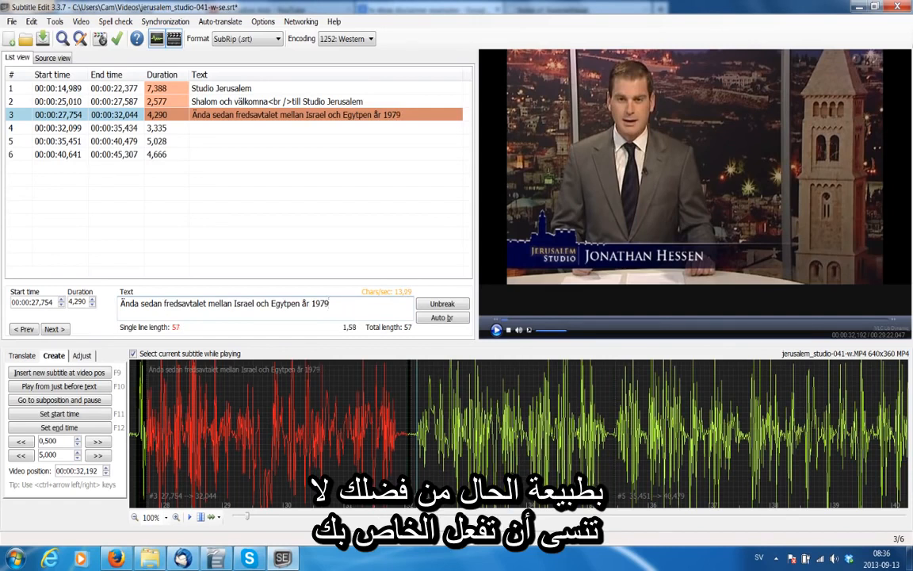
type(".")
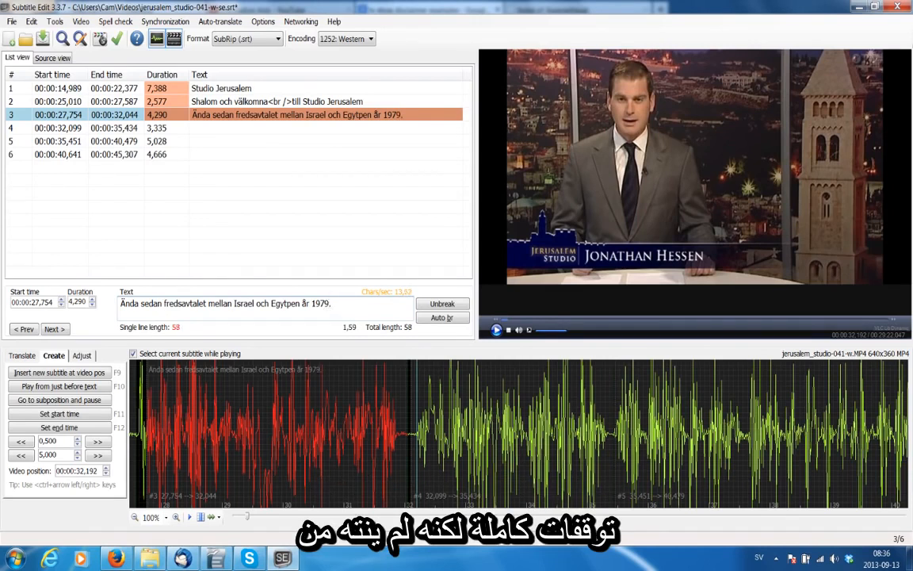
key("BackSpace")
type("-")
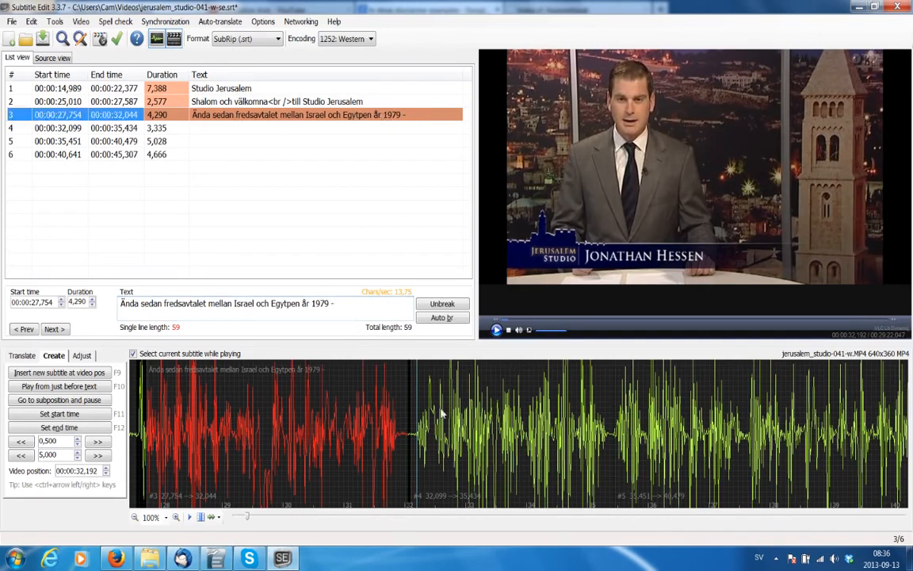
Preview subtitle line 3 in the video, break it automatically into two rows, and play the video from line 2 to check it
left_click(339, 408)
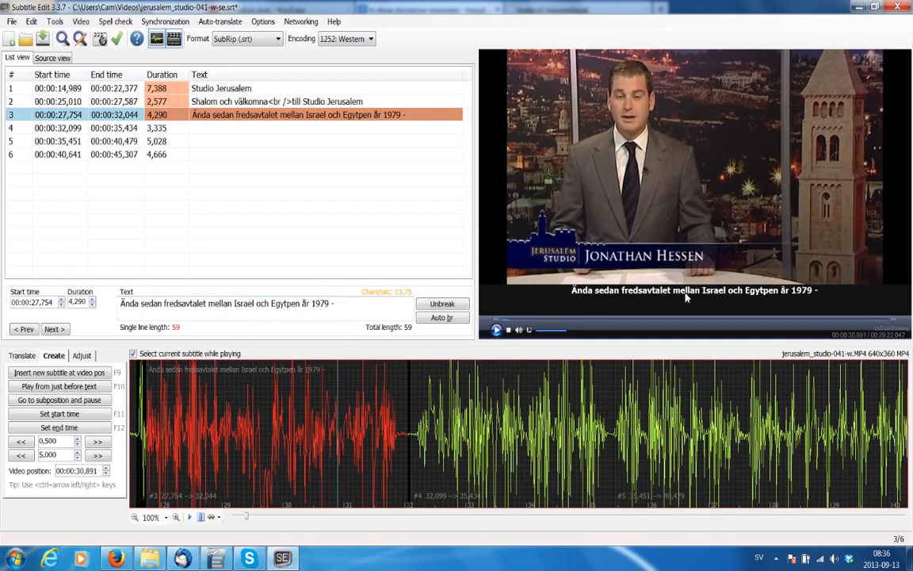
left_click(442, 317)
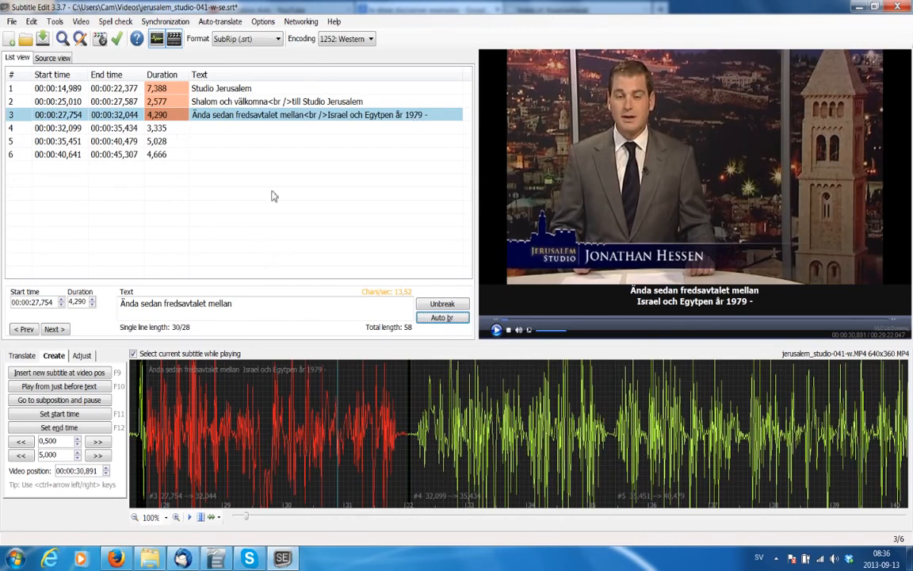
double_click(222, 103)
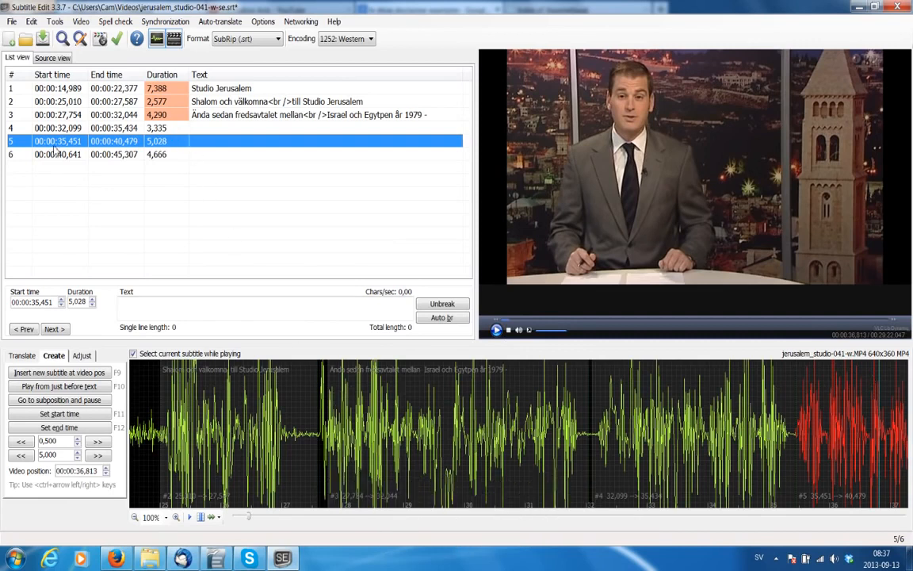
Enter the filler "fxgfdssdfs" in subtitle line 5 to test which line is being edited, and delete it again
left_click(203, 129)
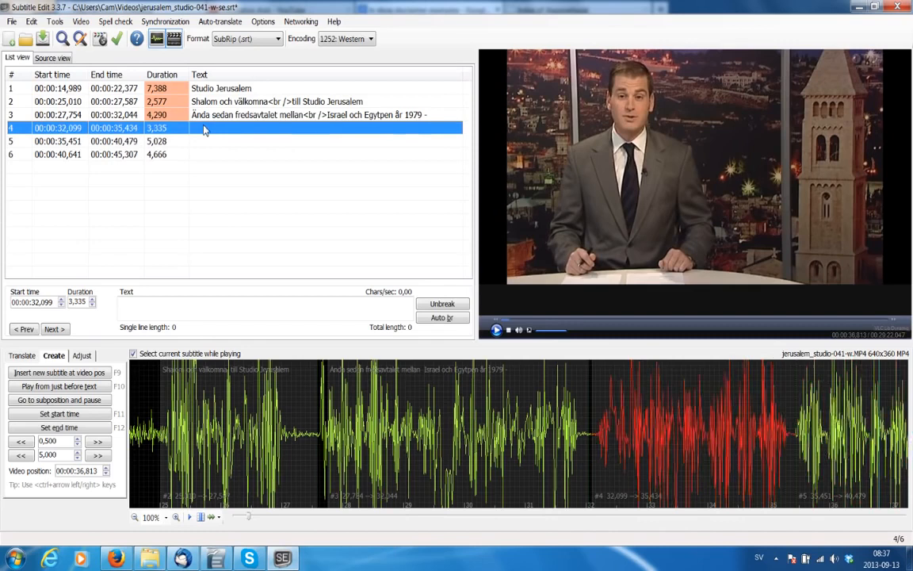
left_click(203, 141)
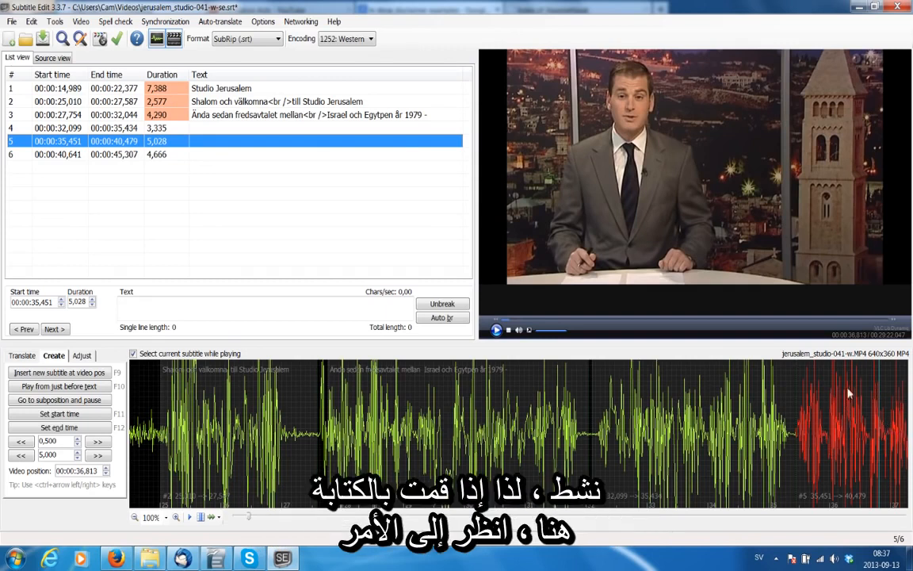
left_click(271, 309)
type("fxgfdssdfs")
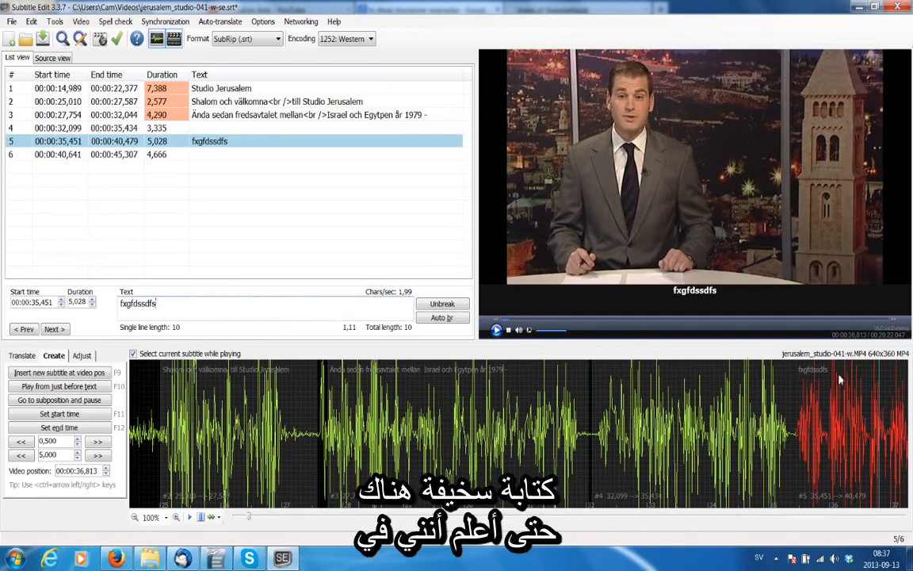
key("BackSpace")
key("BackSpace")
key("BackSpace")
key("BackSpace")
key("BackSpace")
key("BackSpace")
key("BackSpace")
key("BackSpace")
key("BackSpace")
key("BackSpace")
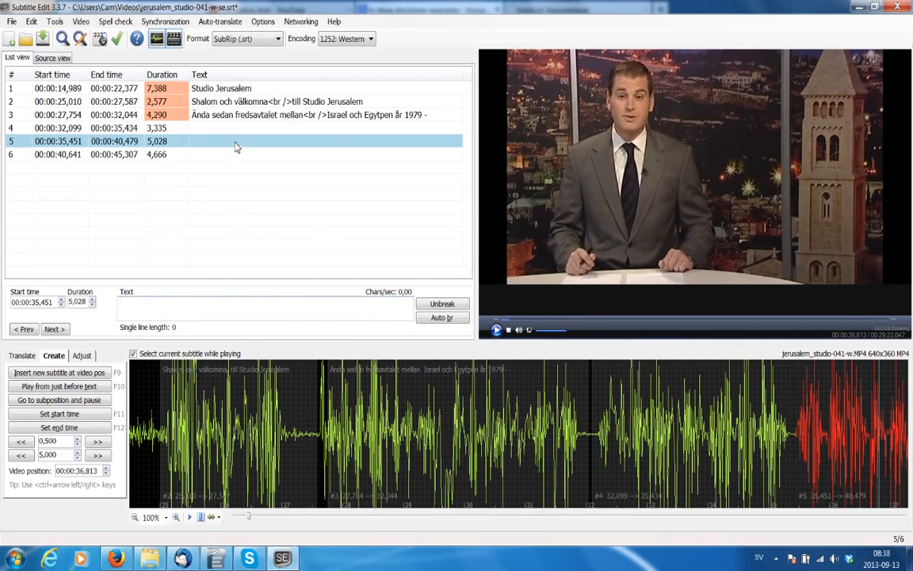
Move the video to 00:00:33,102 within subtitle line 4 and enter the line's text "har Sinaihalvön varit en demilitiserad zon -"
left_click(208, 128)
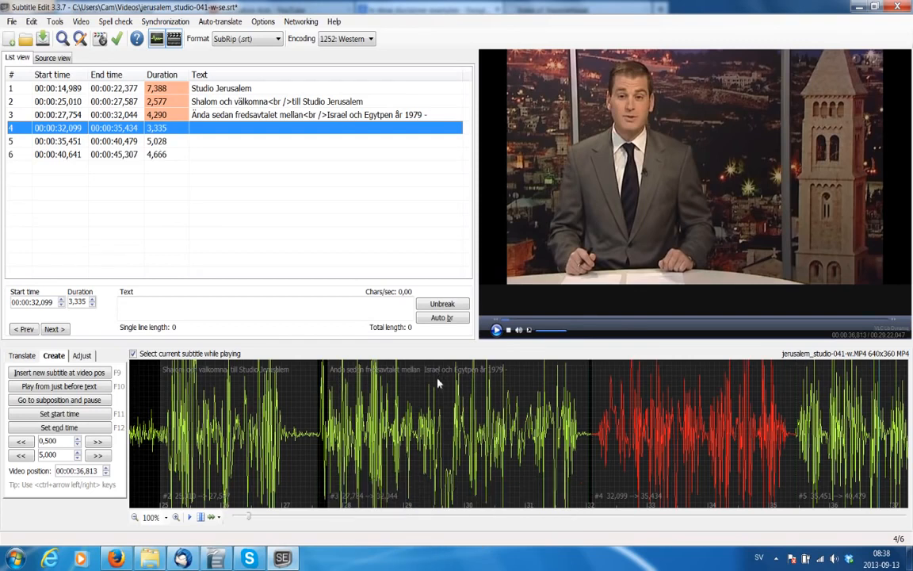
left_click(654, 388)
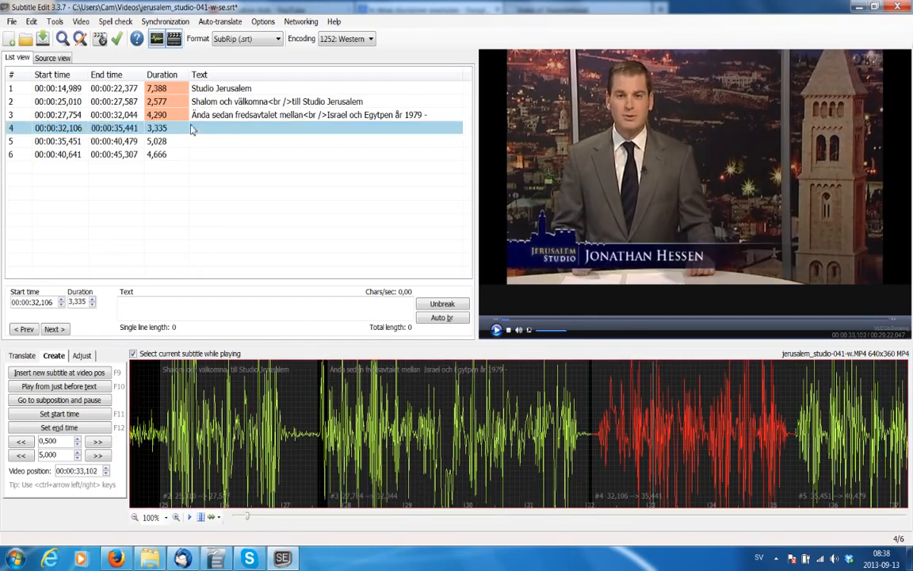
left_click(215, 128)
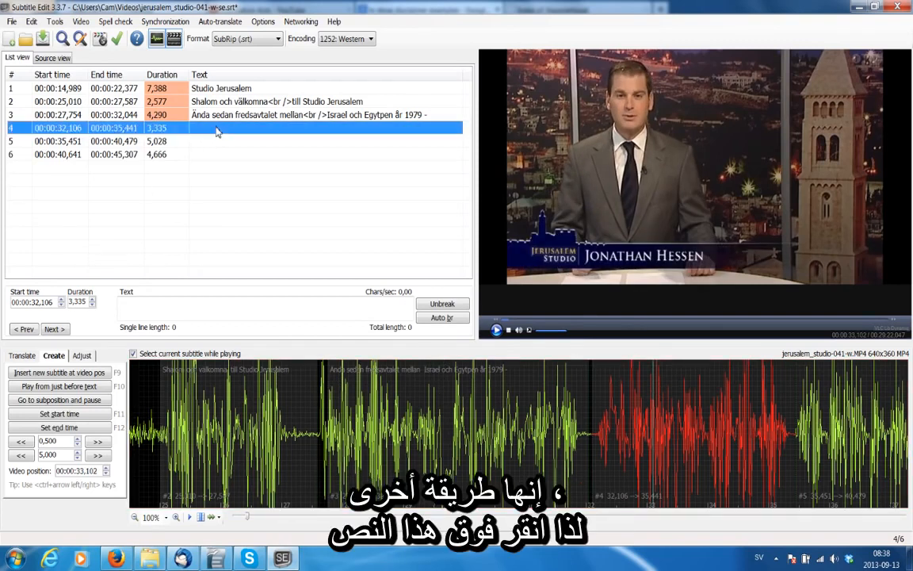
left_click(164, 309)
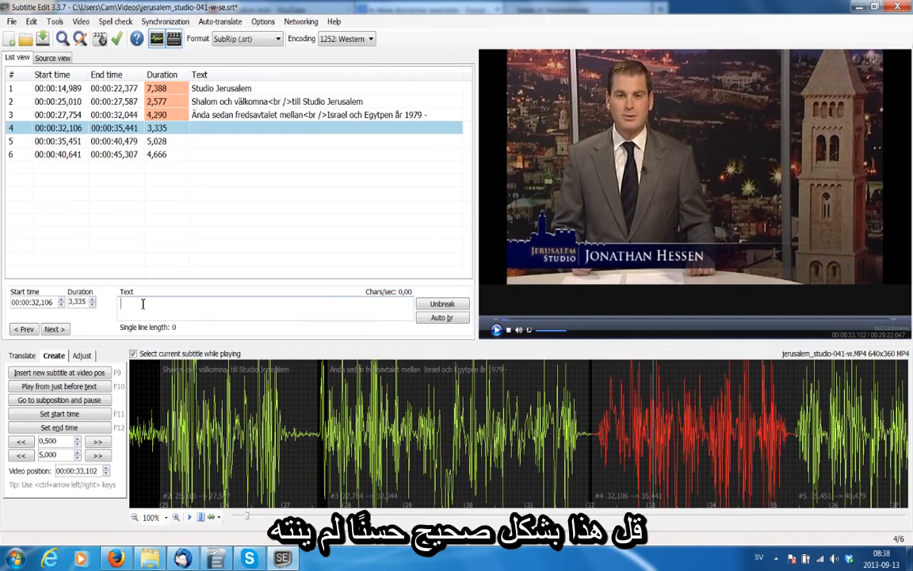
type("har Sinaihal")
key("BackSpace")
type("lvön")
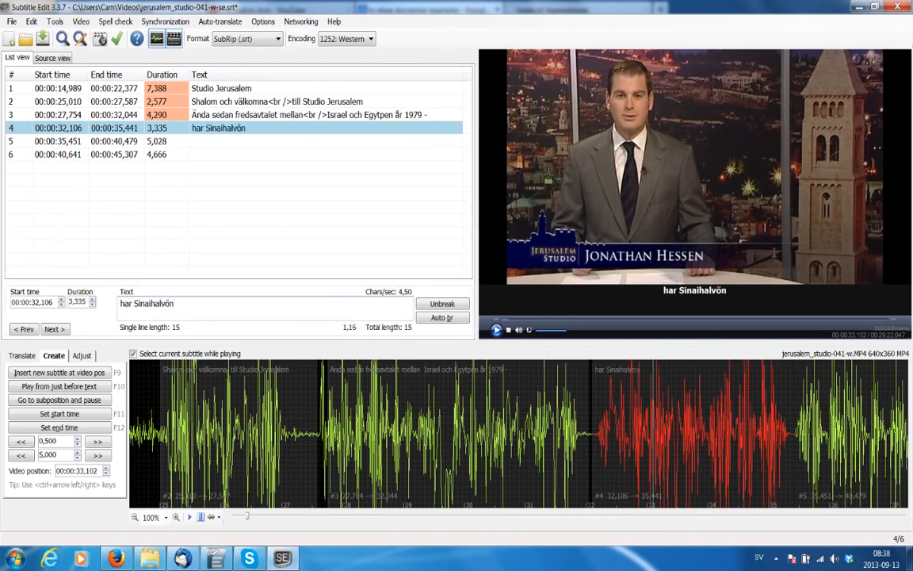
type(" varit en")
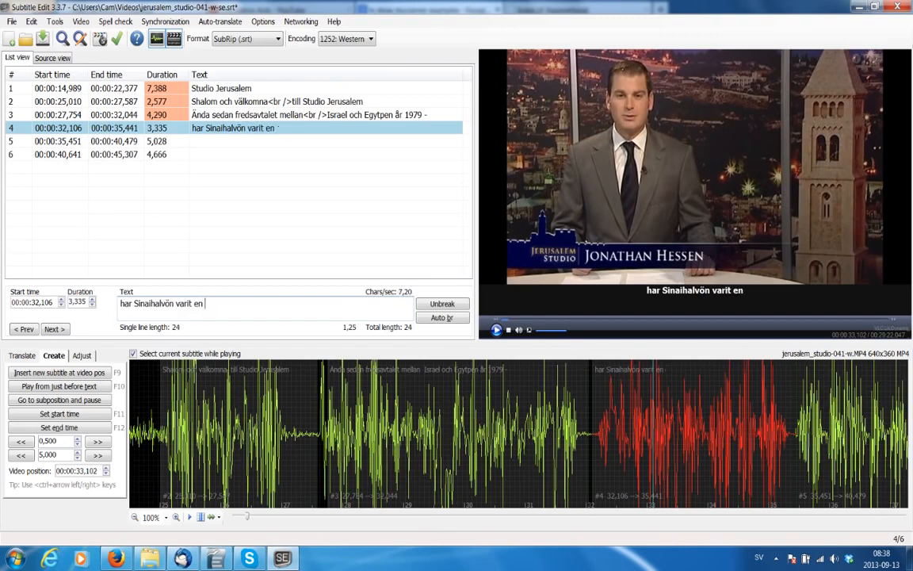
type(" demiliti")
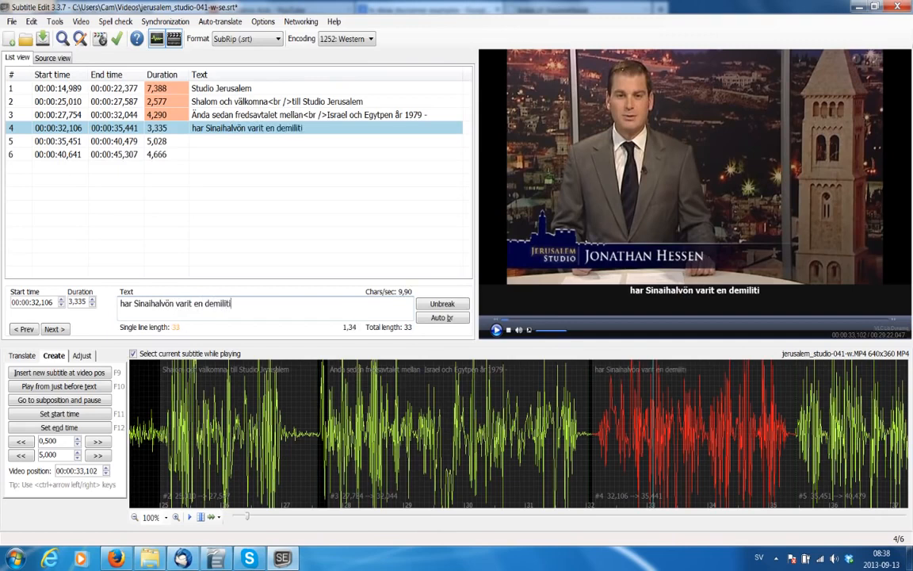
type("serad")
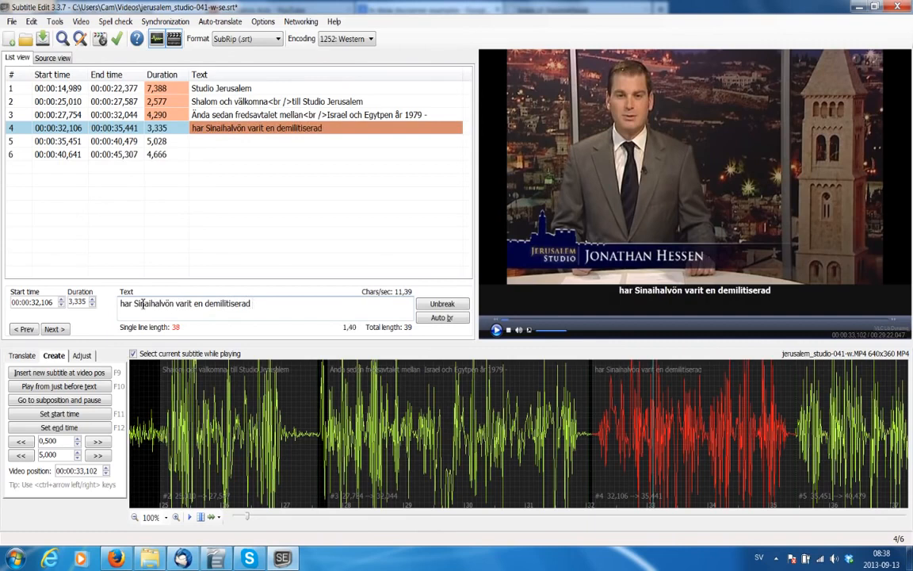
type(" zon -")
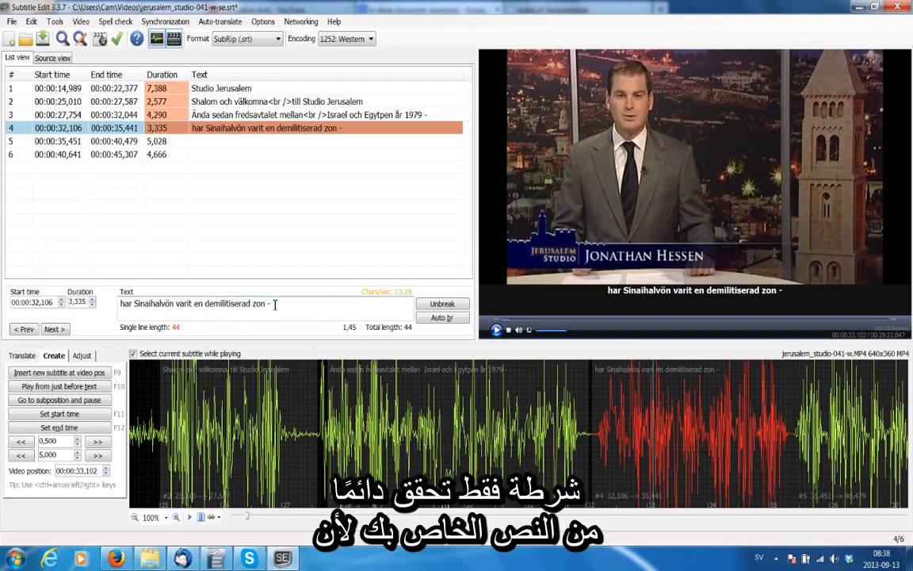
Correct the misspelled word in subtitle line 4 to "demilitariserad"
left_click(122, 304)
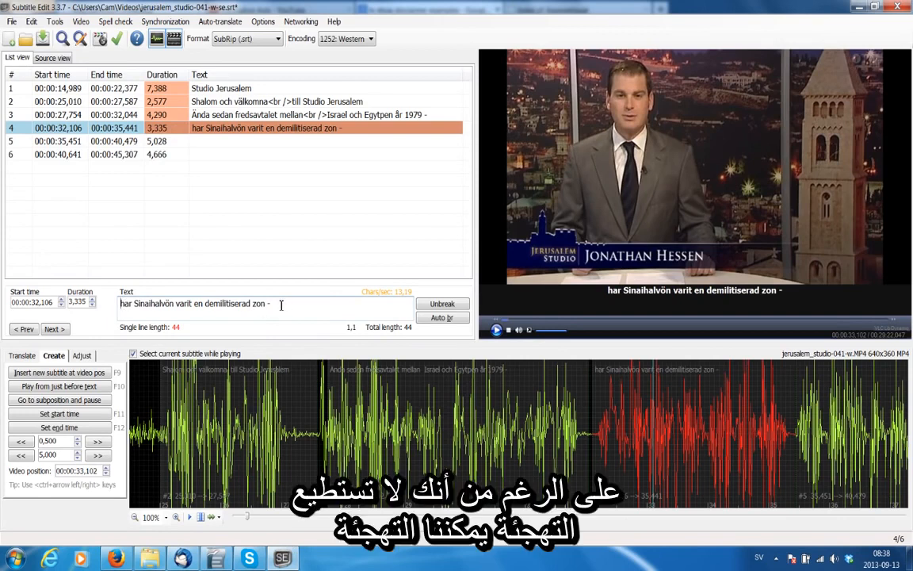
left_click(279, 306)
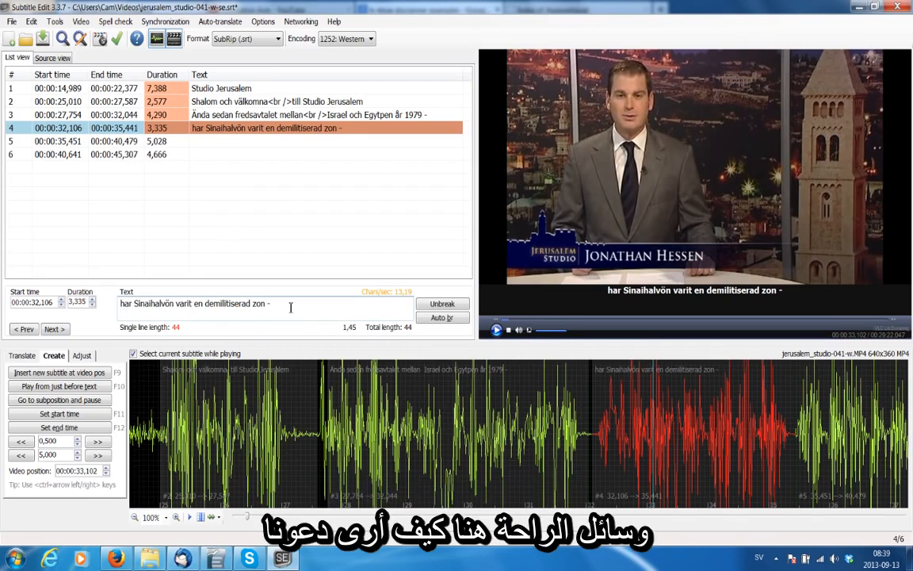
left_click(231, 303)
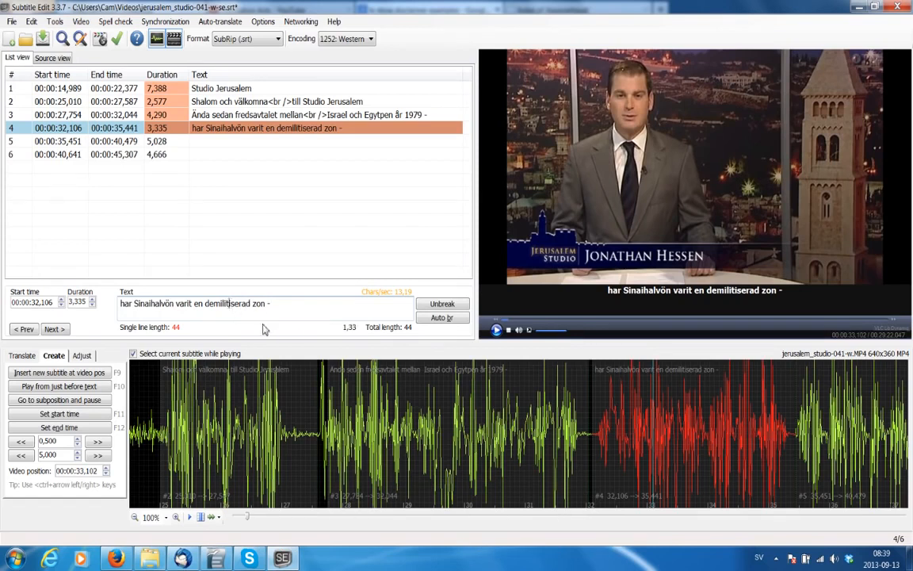
type("ar")
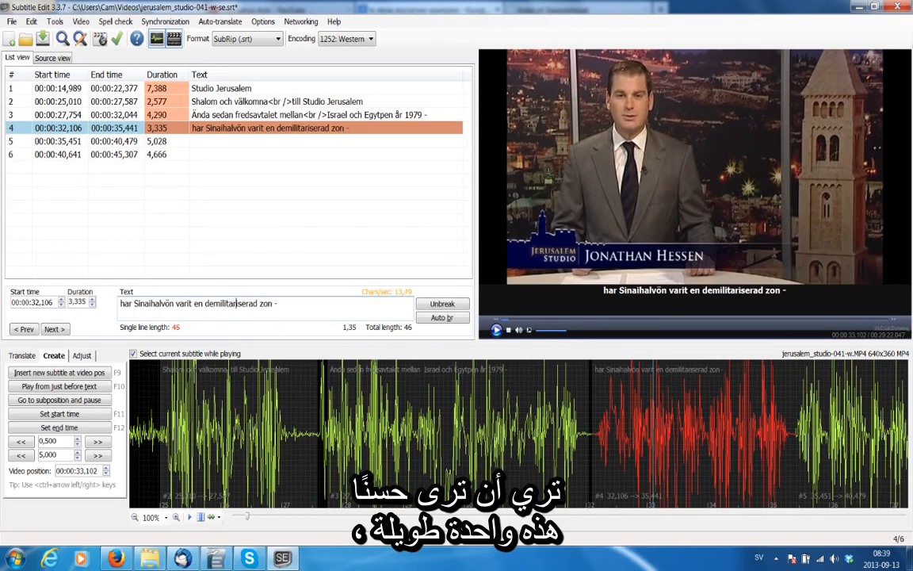
left_click(317, 307)
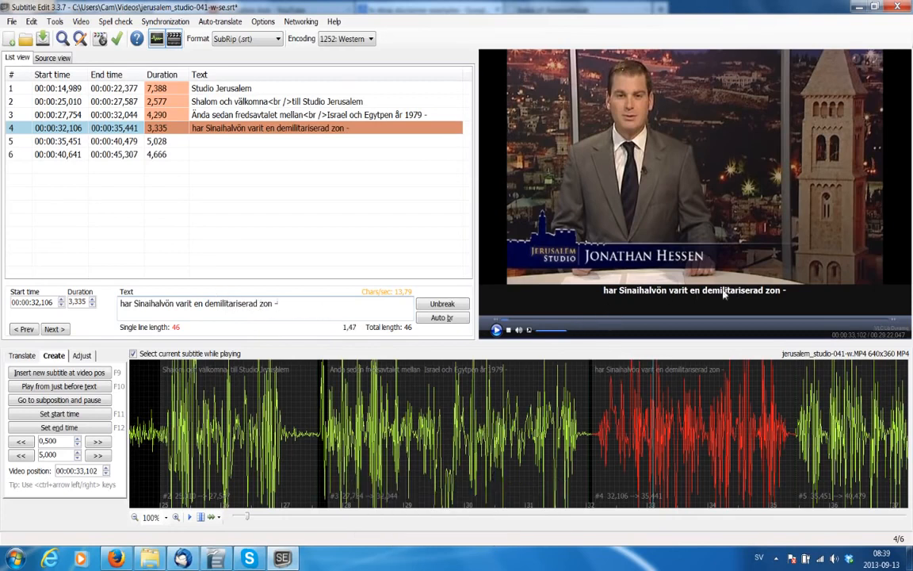
Break subtitle line 4 automatically into two rows, with "demilitariserad zon -" on the second row
left_click(270, 131)
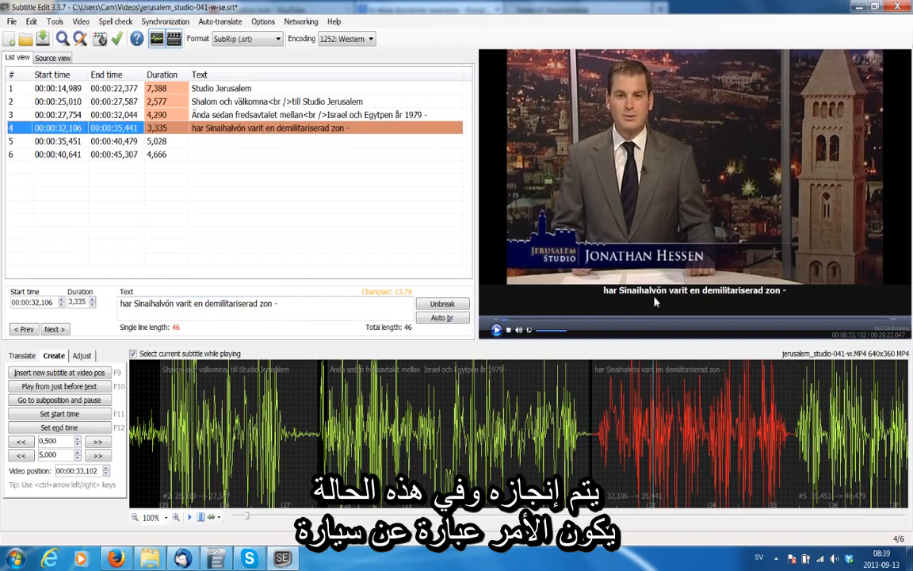
left_click(436, 320)
left_click(434, 321)
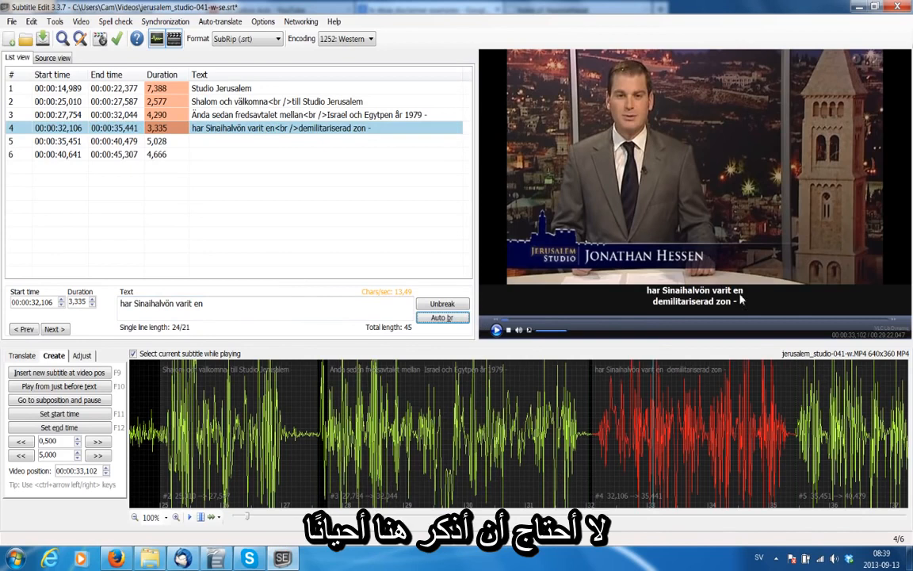
left_click(213, 308)
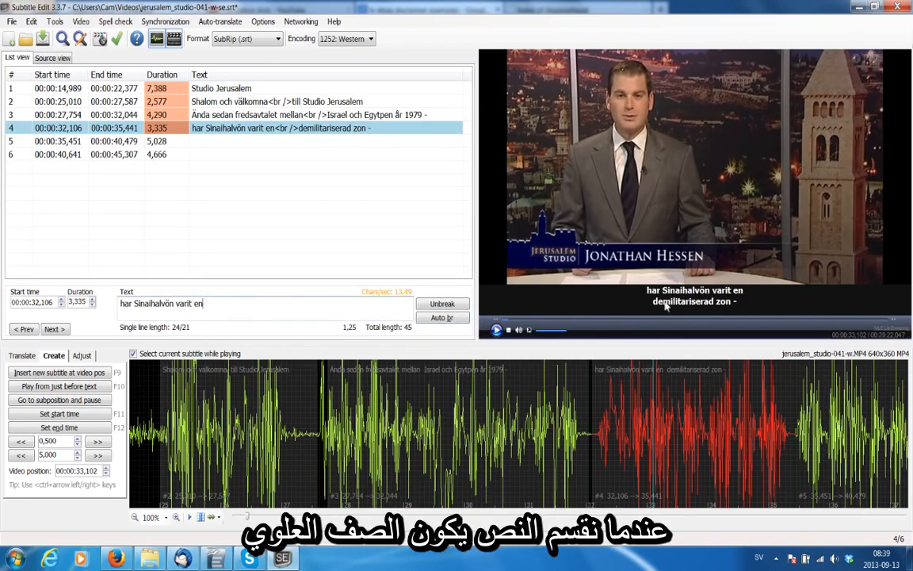
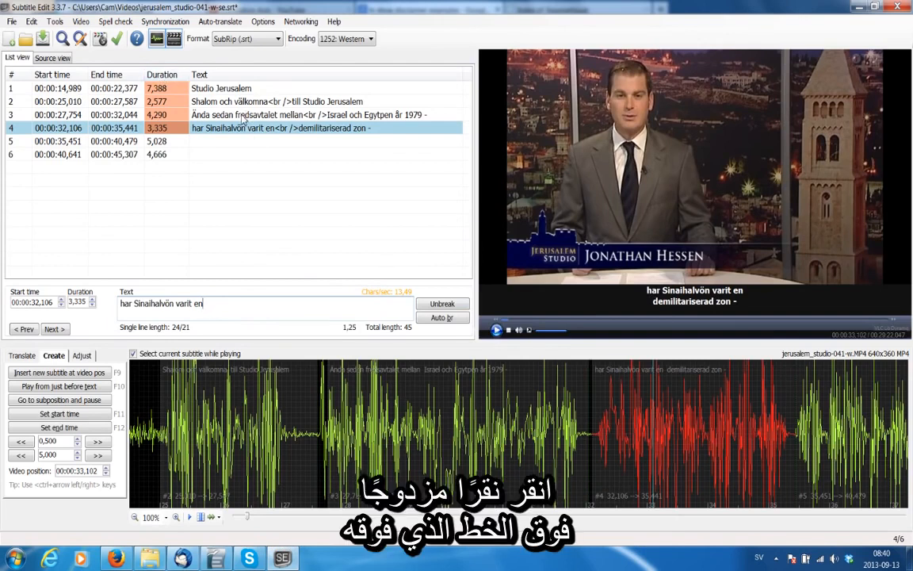
Play the video from subtitle line 3 through line 5, pause it, and select line 5
double_click(244, 115)
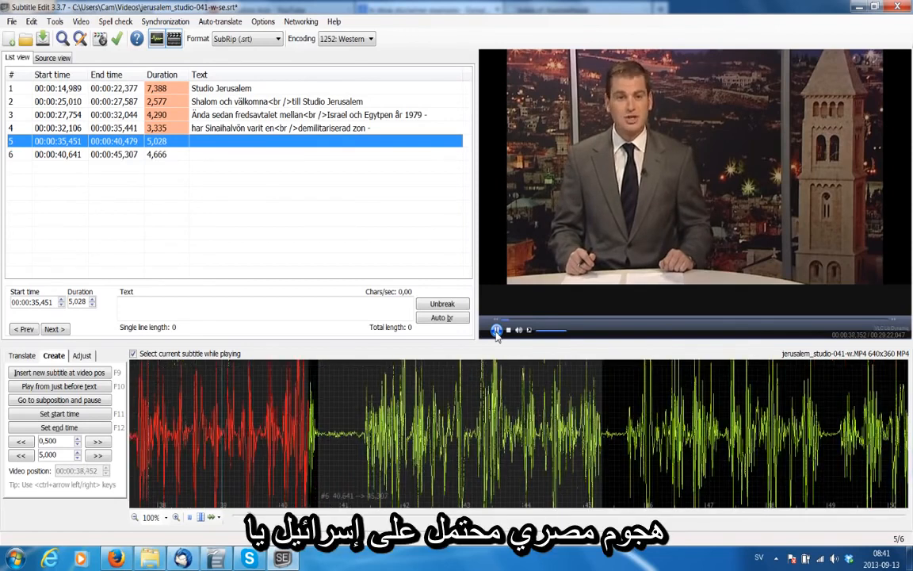
left_click(496, 330)
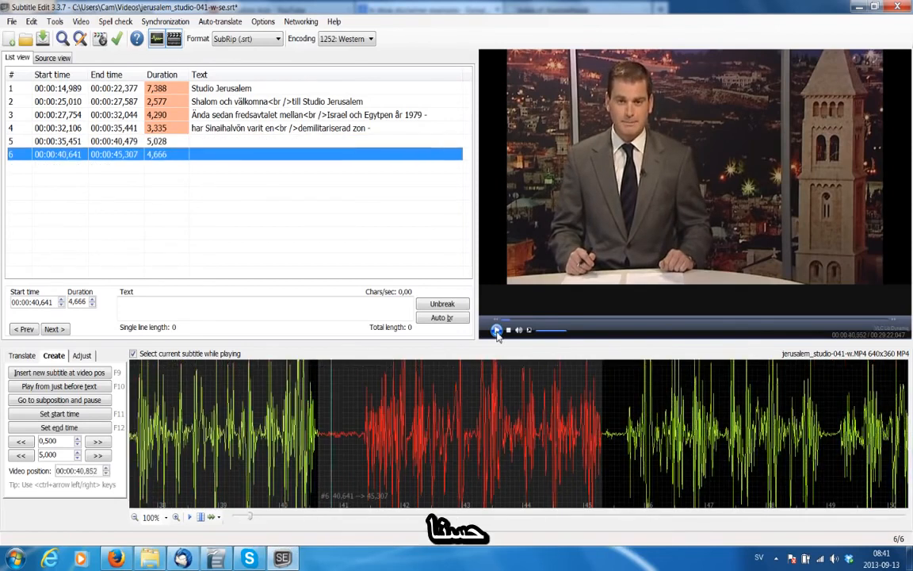
left_click(224, 142)
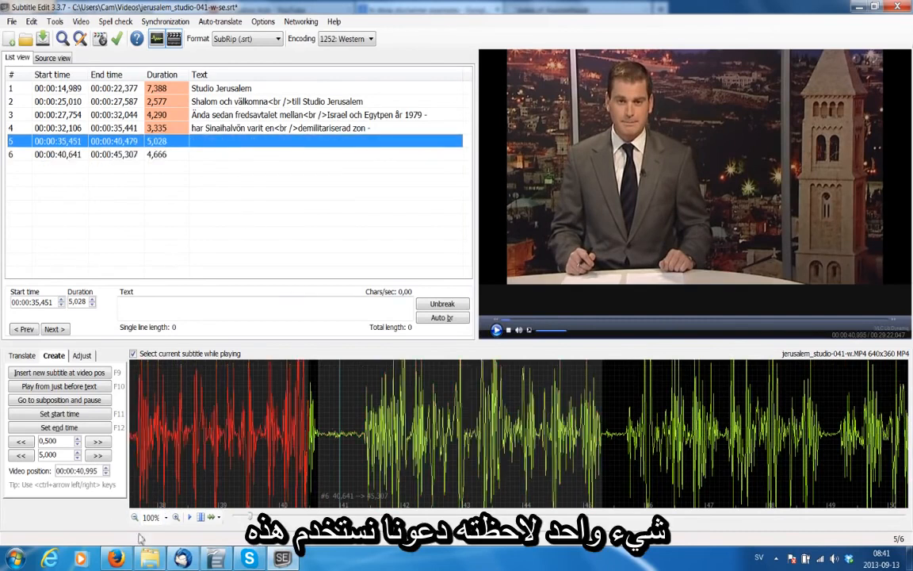
Move the video back in 0,500-second steps to 00:00:30,995, and position it at 00:00:34,415 within subtitle line 4
left_click(21, 441)
left_click(21, 442)
left_click(19, 442)
left_click(20, 442)
left_click(20, 441)
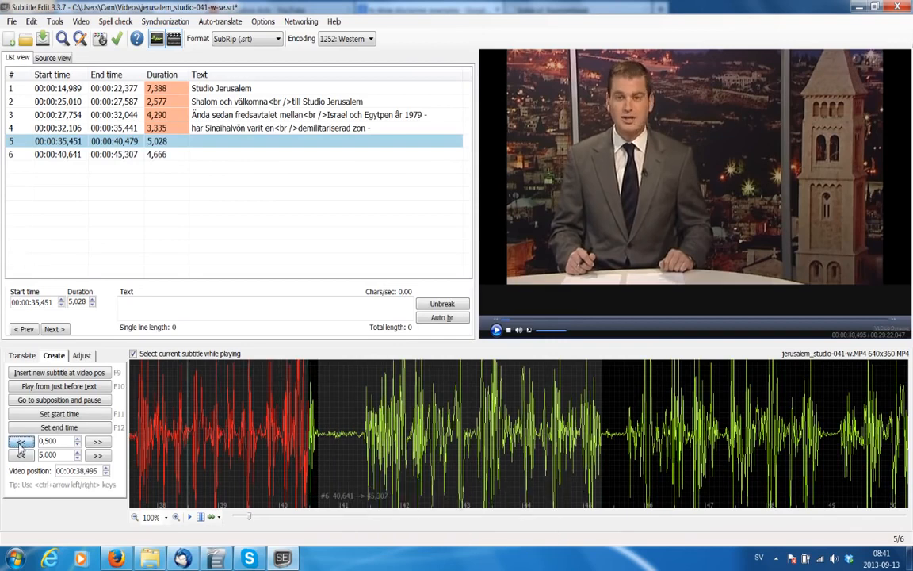
left_click(20, 442)
left_click(20, 442)
left_click(20, 443)
left_click(19, 444)
left_click(19, 444)
left_click(19, 444)
left_click(19, 443)
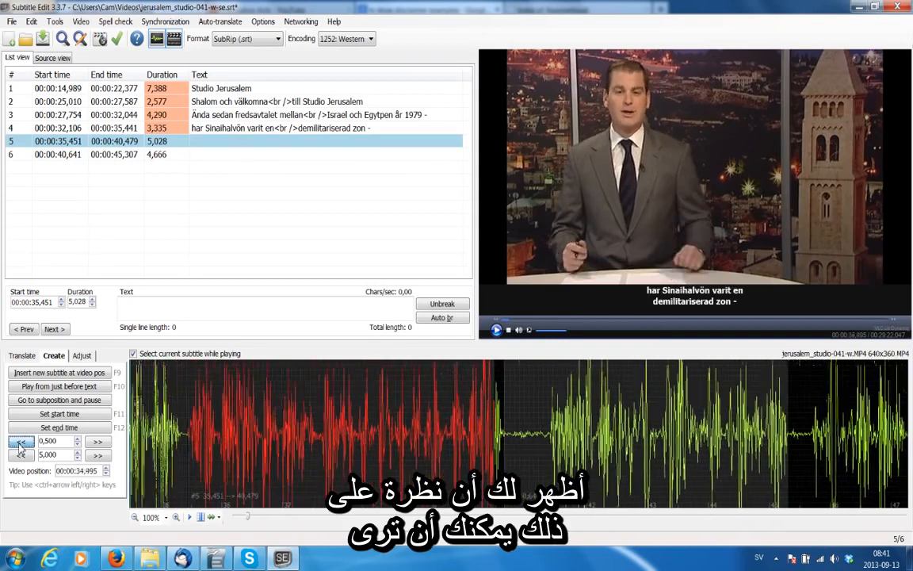
left_click(19, 444)
left_click(19, 444)
left_click(19, 443)
left_click(19, 444)
left_click(19, 444)
left_click(19, 444)
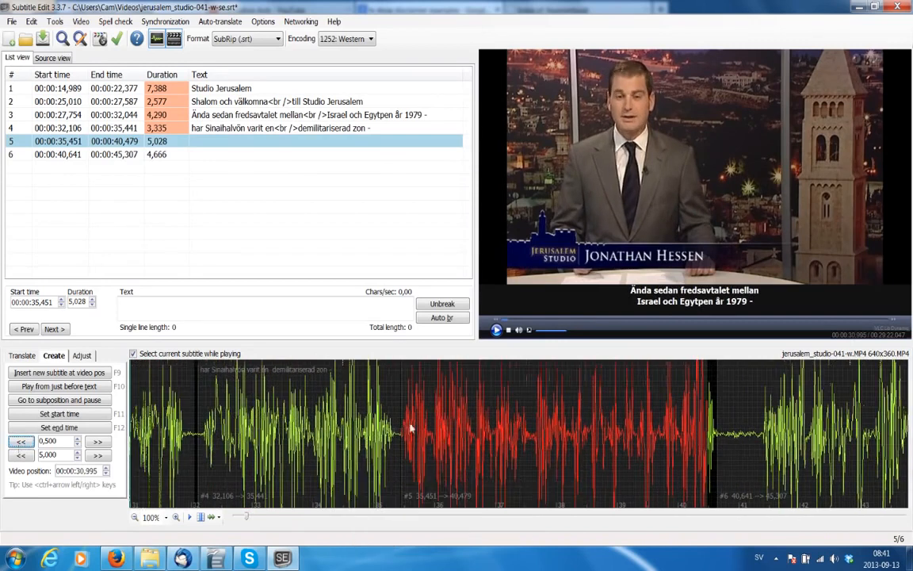
left_click(341, 388)
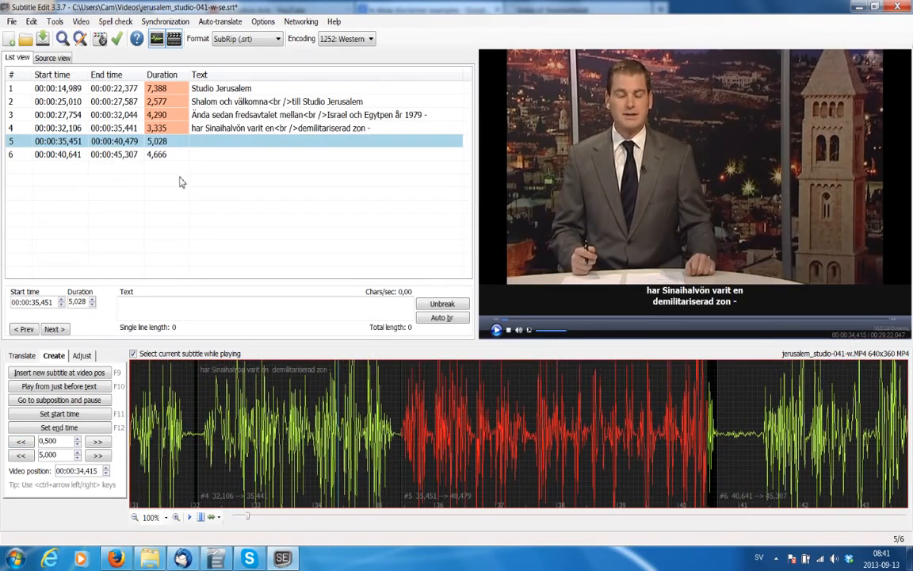
Adjust the gap between subtitle lines 4 and 5 in the waveform, ending line 4 at 00:00:35,422 and starting line 5 at 00:00:35,461
left_click(235, 130)
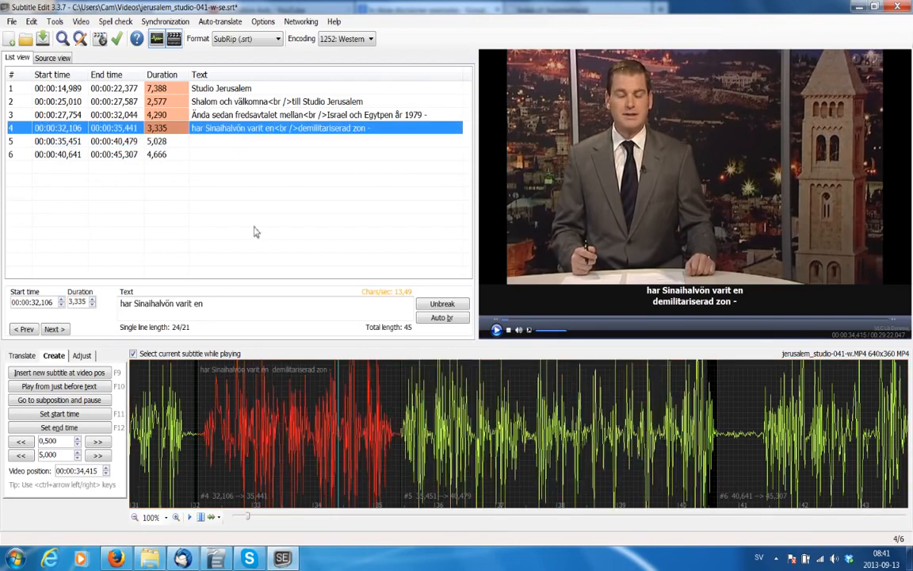
left_click(233, 143)
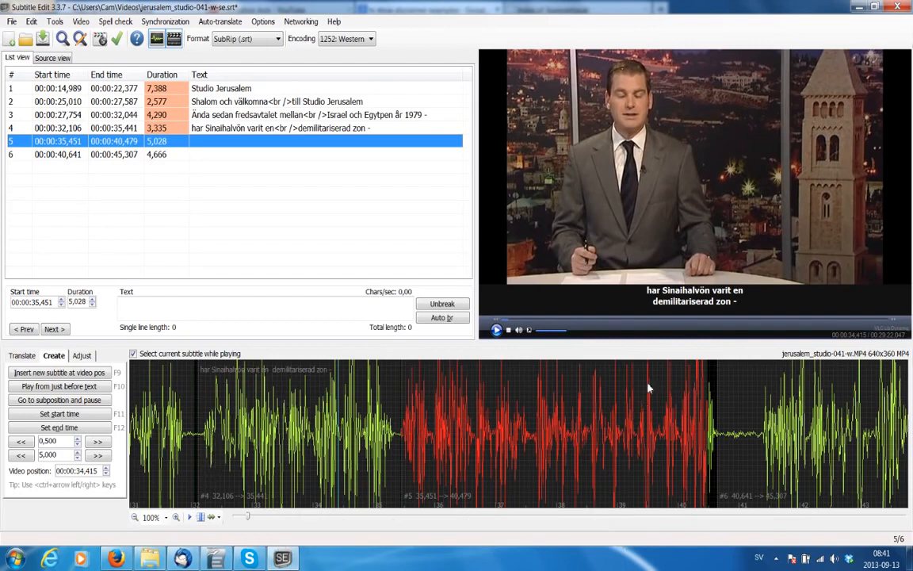
left_click(403, 394)
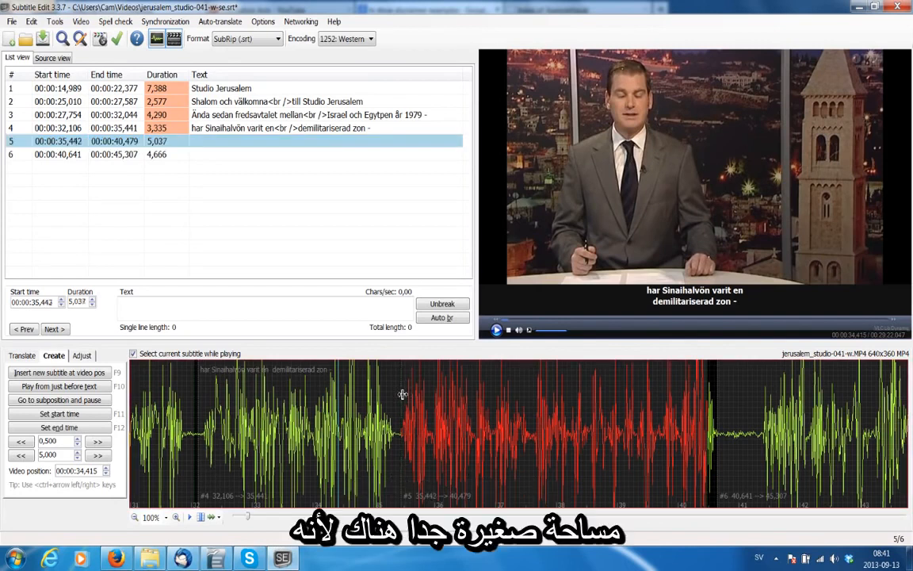
left_click_drag(404, 394, 404, 394)
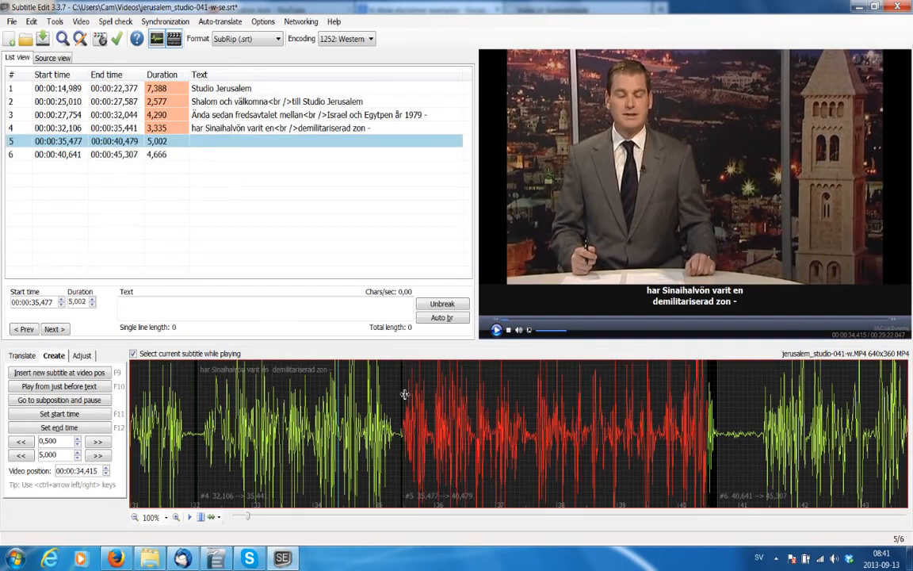
left_click_drag(404, 393, 402, 394)
left_click_drag(404, 406, 403, 407)
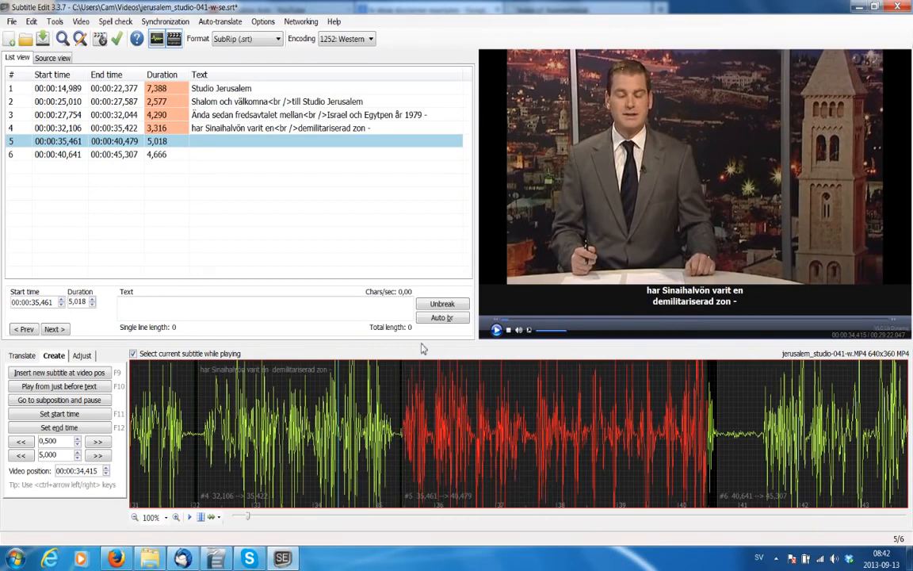
Play the video through subtitle line 5, pause it, move back 5,000 seconds, and reselect line 5 with the video at 00:00:37,243
left_click(496, 331)
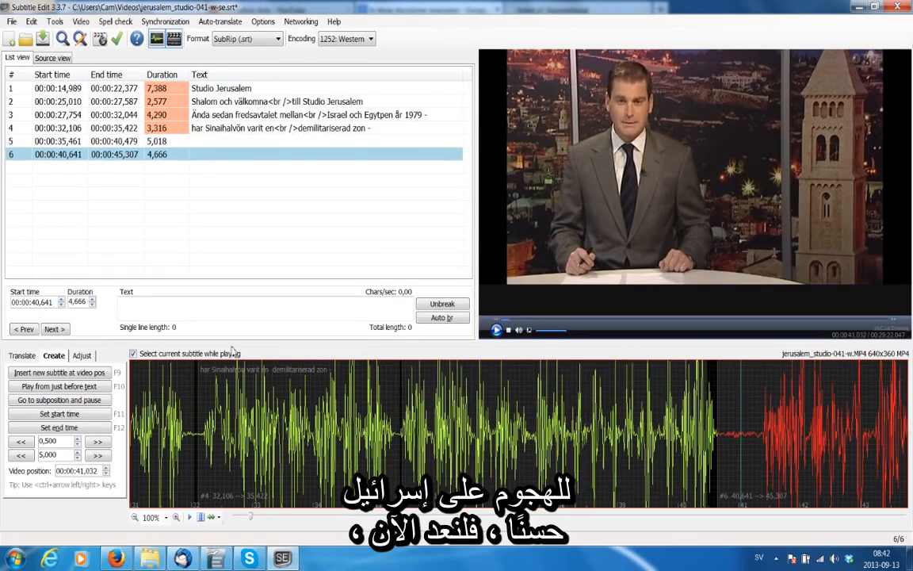
left_click(21, 456)
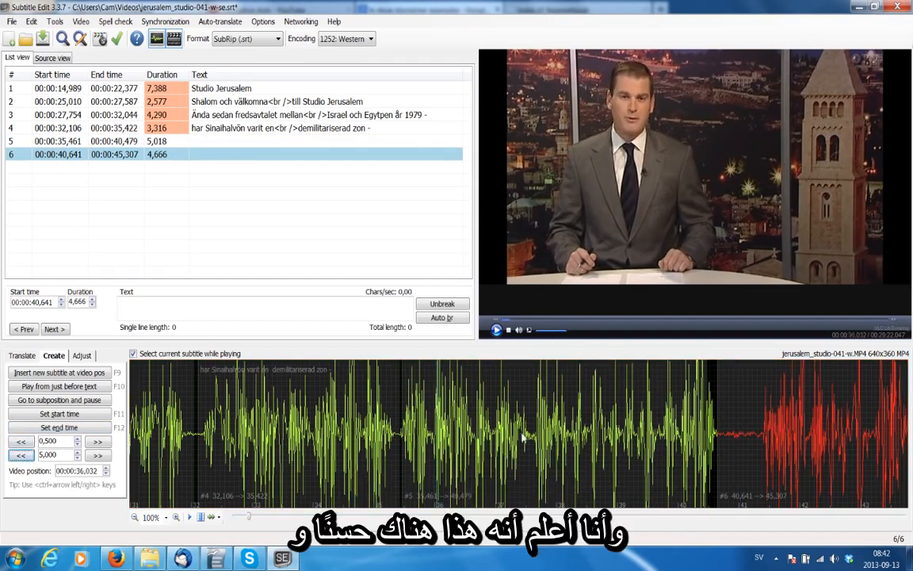
left_click(226, 143)
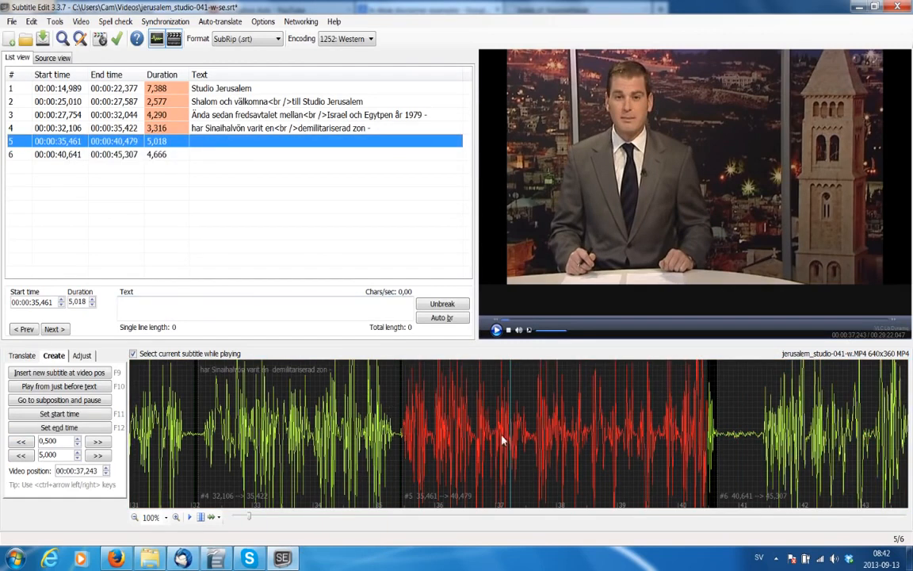
Enter "för att ge mer reaktionstid vid eventuell attack från Egytpen." as the text of subtitle line 5
left_click(249, 307)
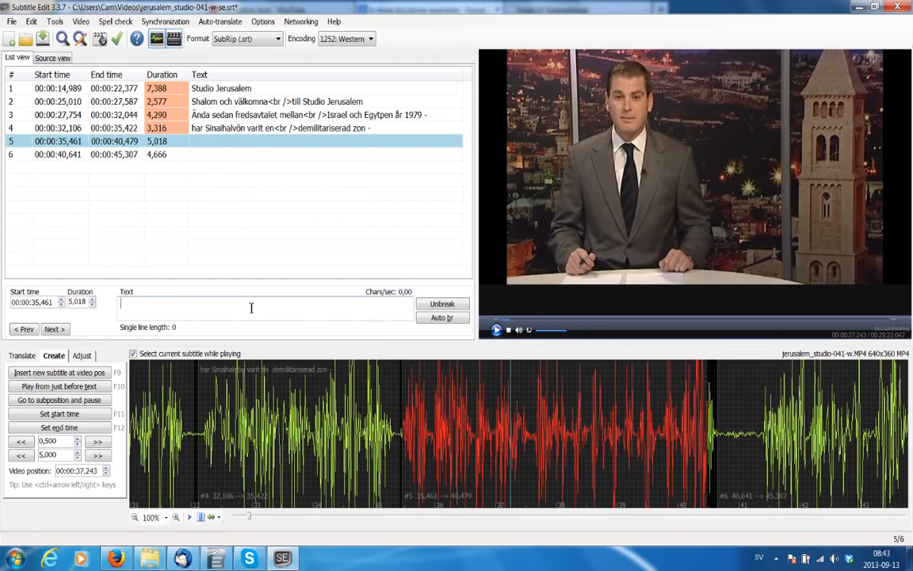
type("föra tt ge")
key("BackSpace")
key("BackSpace")
key("BackSpace")
key("BackSpace")
key("BackSpace")
key("BackSpace")
key("BackSpace")
key("BackSpace")
type("att ge")
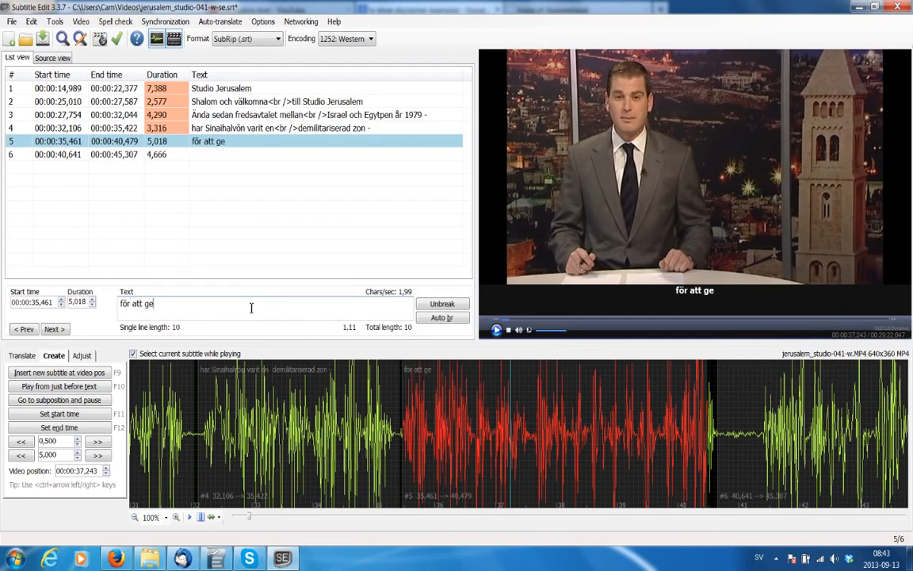
type(" mer reaktio")
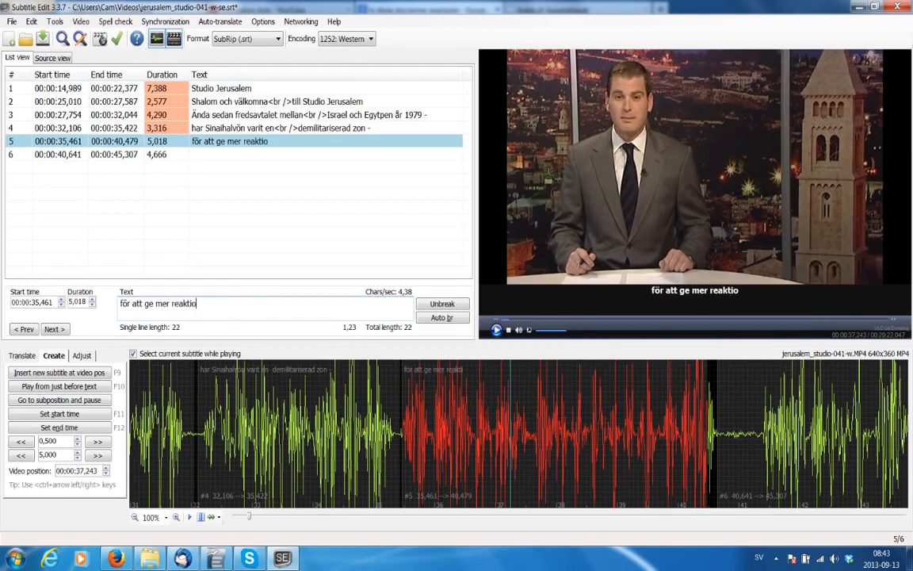
type("nst")
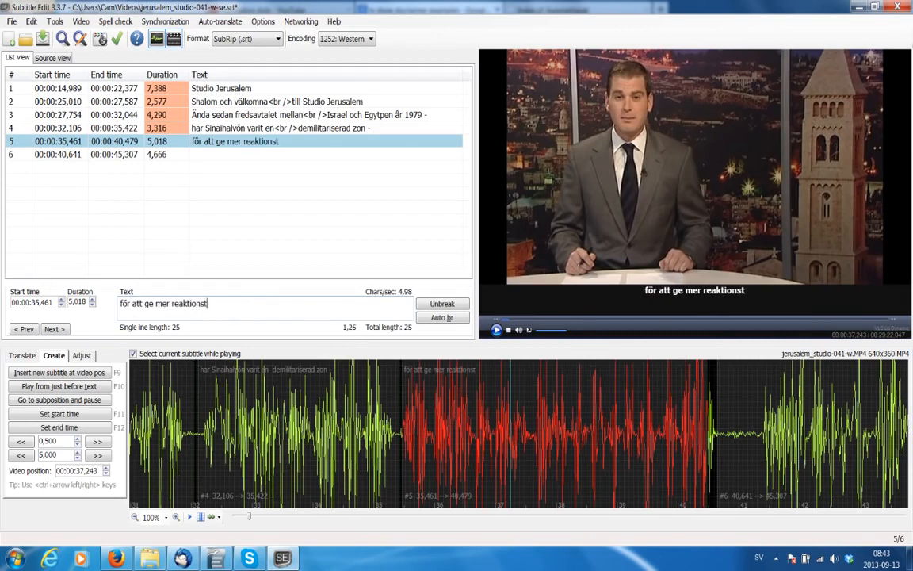
type("id vid eventuell")
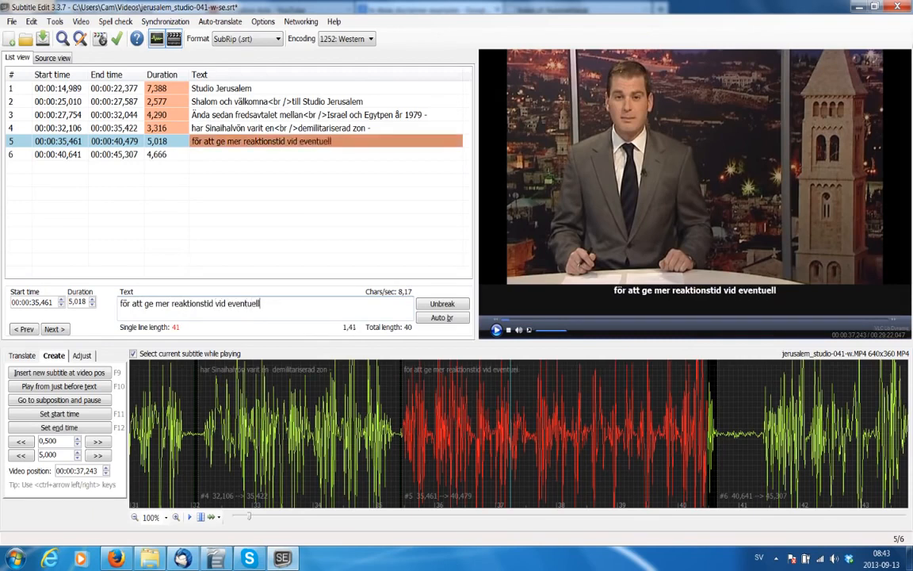
type(" att")
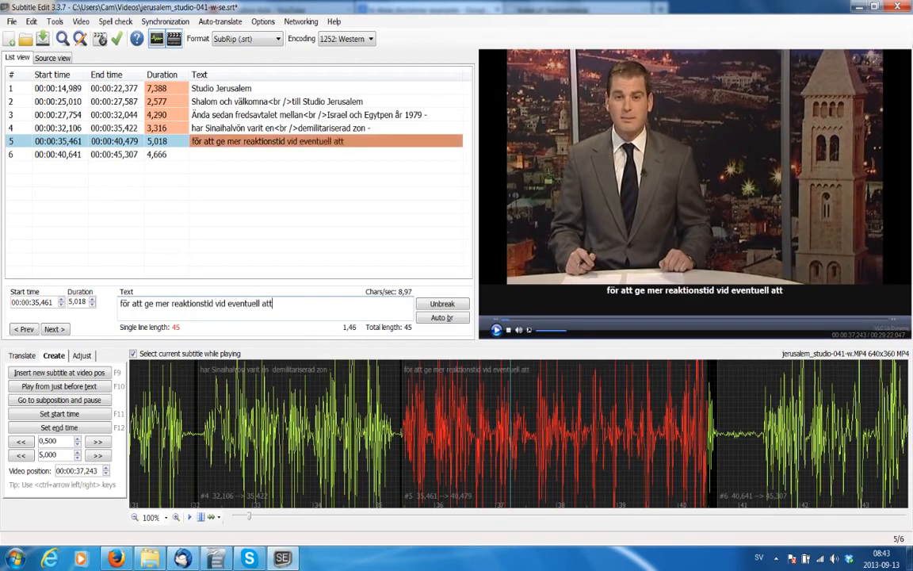
type("ack från Eg")
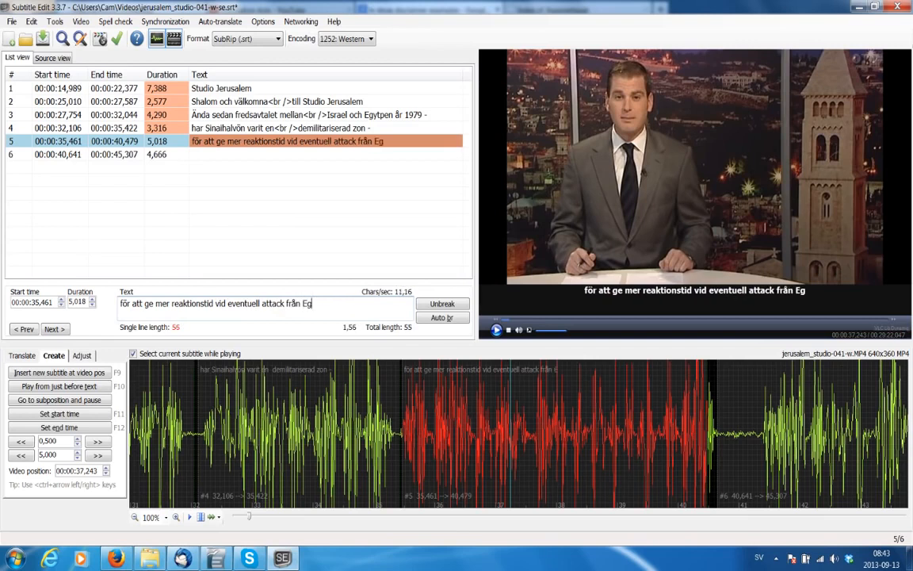
type("ytpen.")
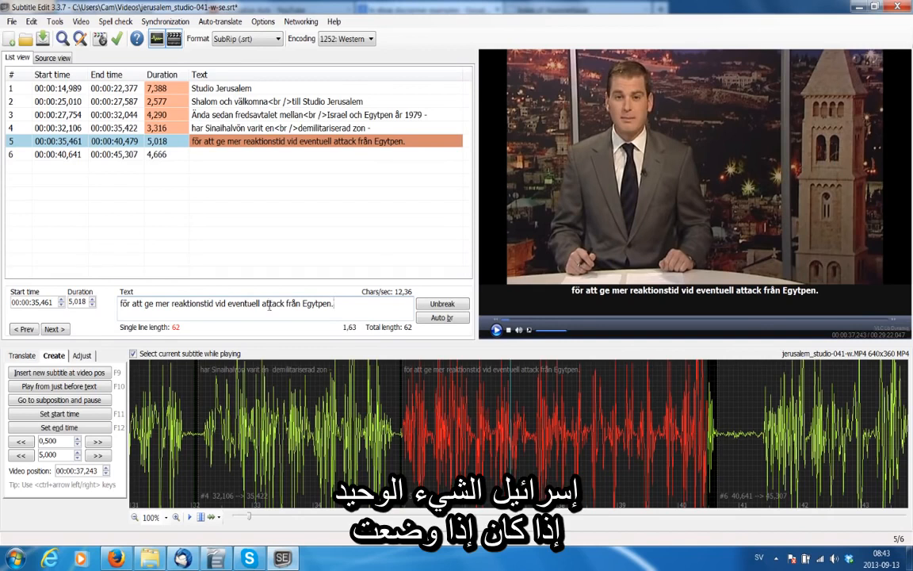
Extend the end of subtitle line 5 with "på Israel." in place of the full stop after "Egytpen"
key("BackSpace")
type("o")
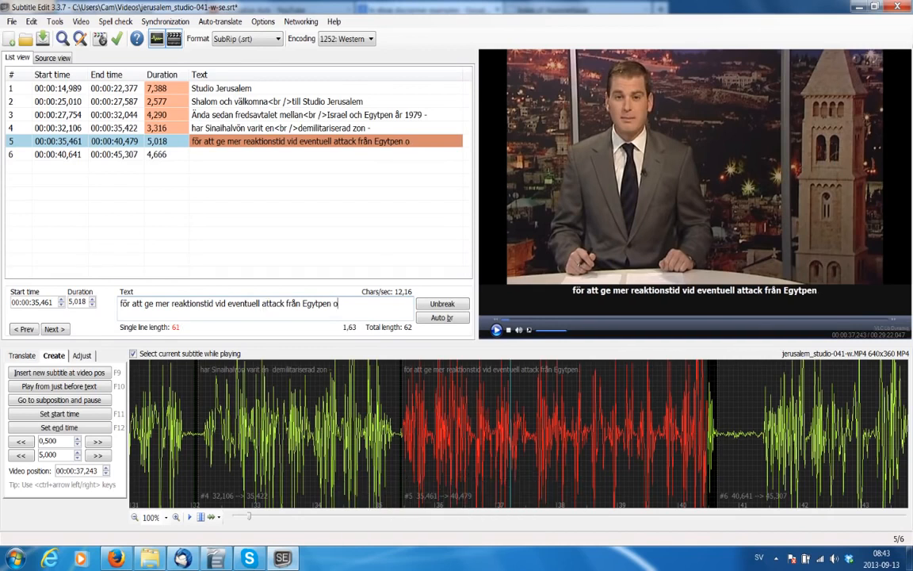
key("BackSpace")
type("på I")
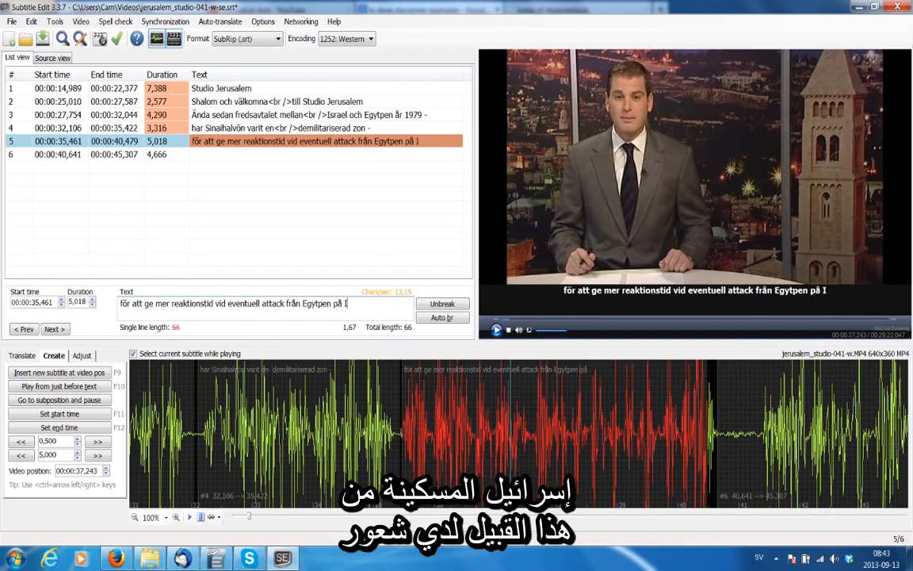
type("srael.")
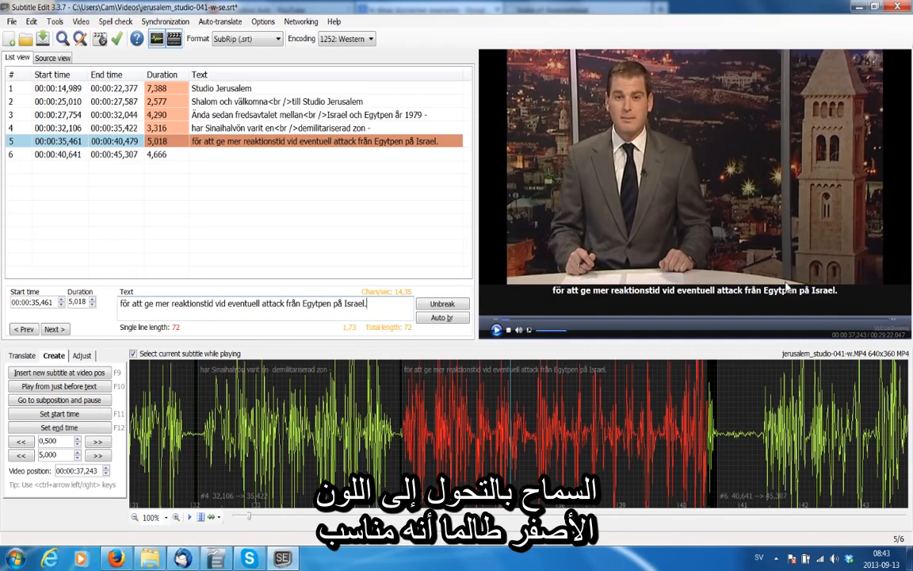
Shorten the end of subtitle line 5 to "eventuell attack från Egytpen." by removing "på Israel", and auto-break the text into two rows
left_click(455, 320)
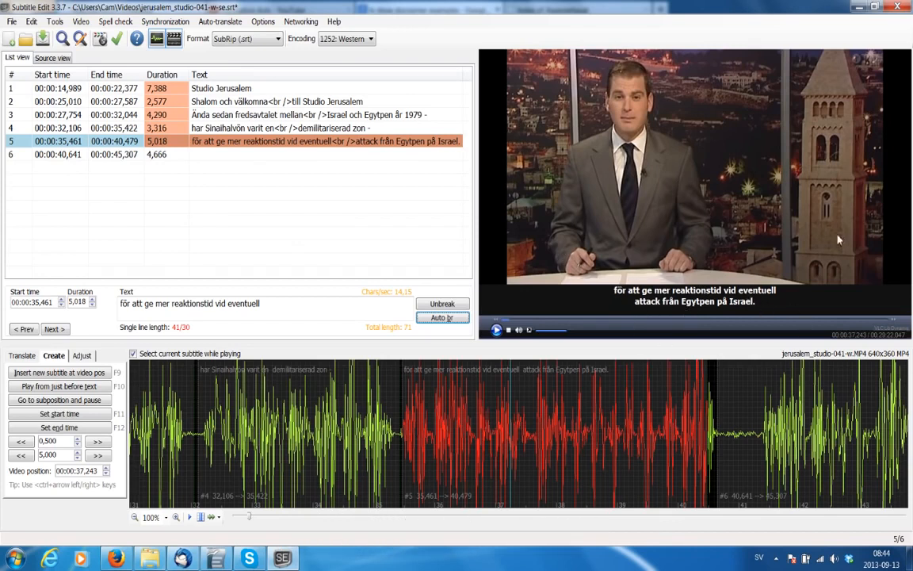
left_click(281, 308)
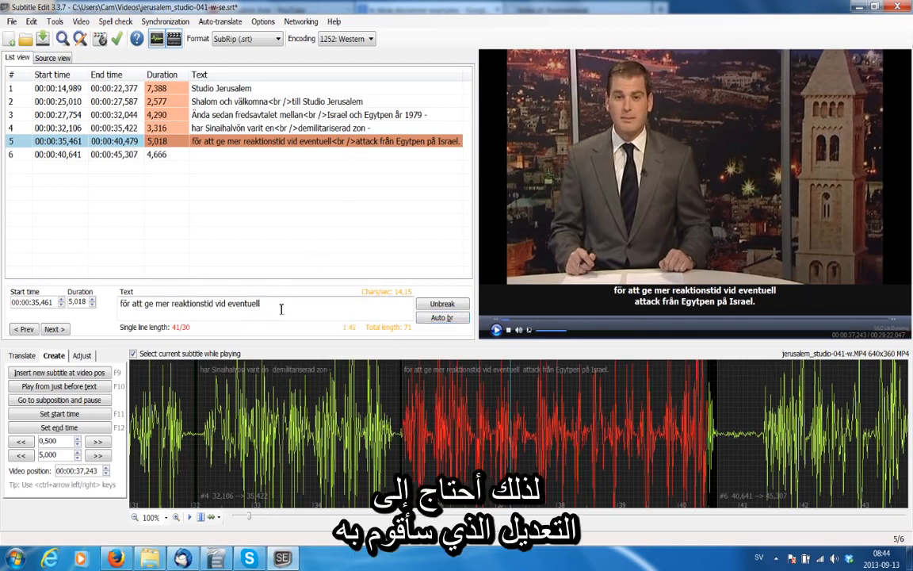
left_click_drag(282, 309, 295, 327)
left_click(254, 304)
key("BackSpace")
key("BackSpace")
key("BackSpace")
key("BackSpace")
key("BackSpace")
key("BackSpace")
key("BackSpace")
key("BackSpace")
key("BackSpace")
key("BackSpace")
key("BackSpace")
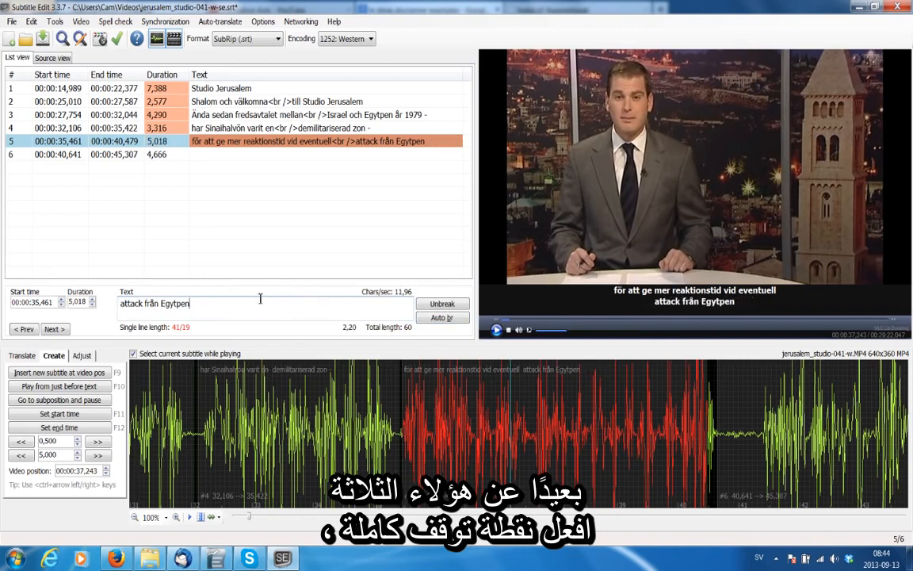
type(".")
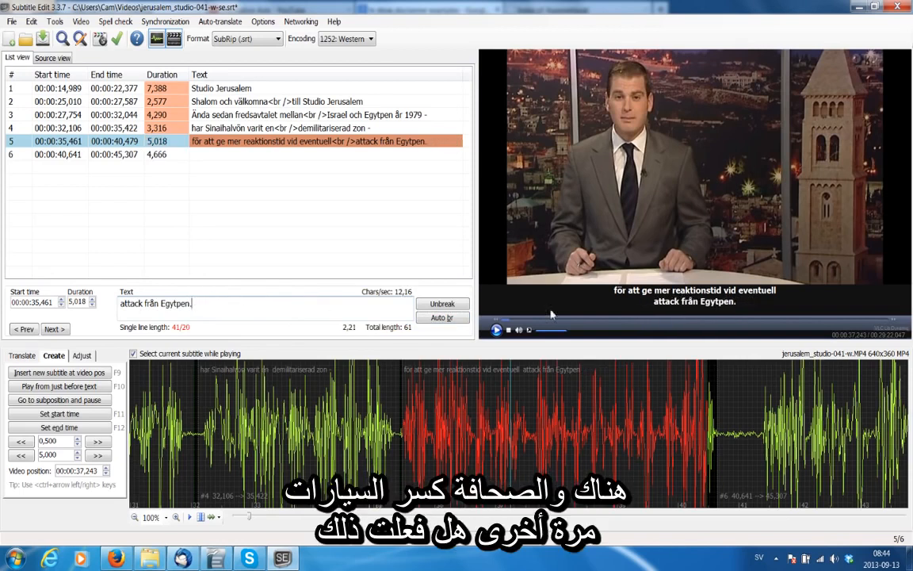
left_click(438, 317)
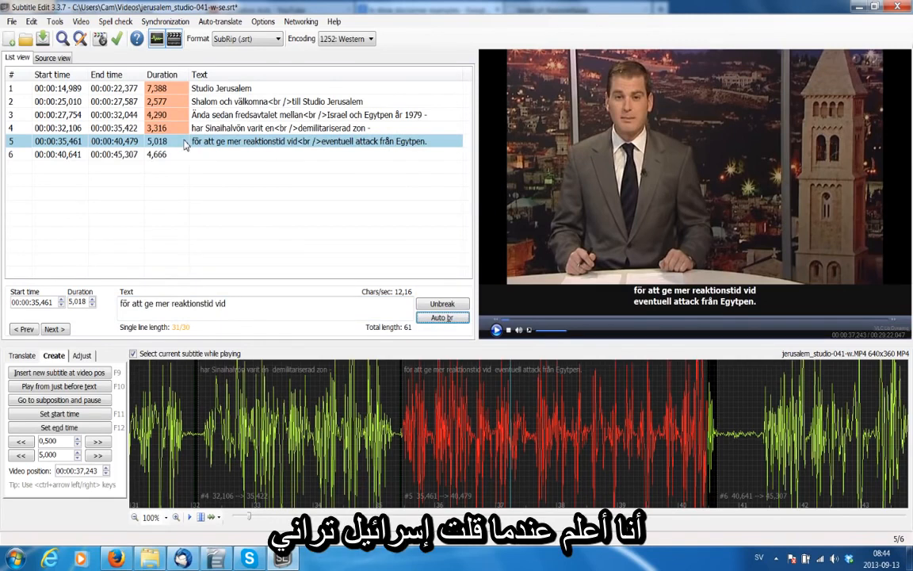
Adjust the gap between subtitle lines 5 and 6 in the waveform, ending line 5 at 00:00:40,594 and starting line 6 at 00:00:40,695
left_click_drag(717, 426, 716, 425)
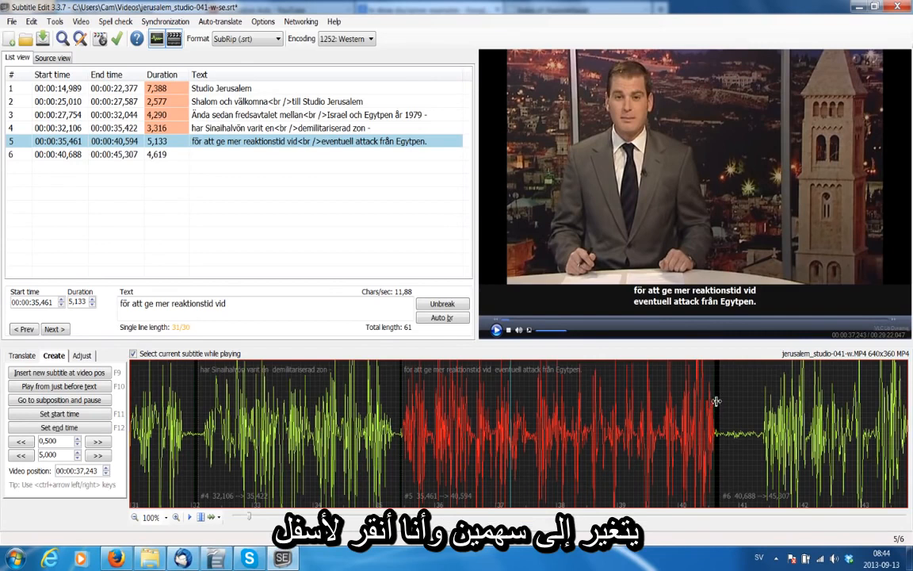
left_click_drag(716, 402, 672, 404)
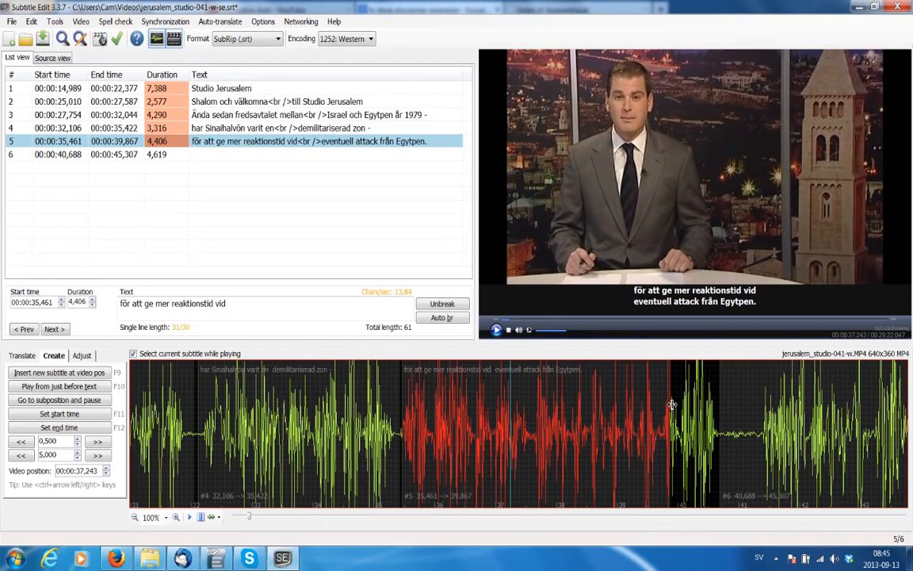
left_click_drag(671, 404, 717, 408)
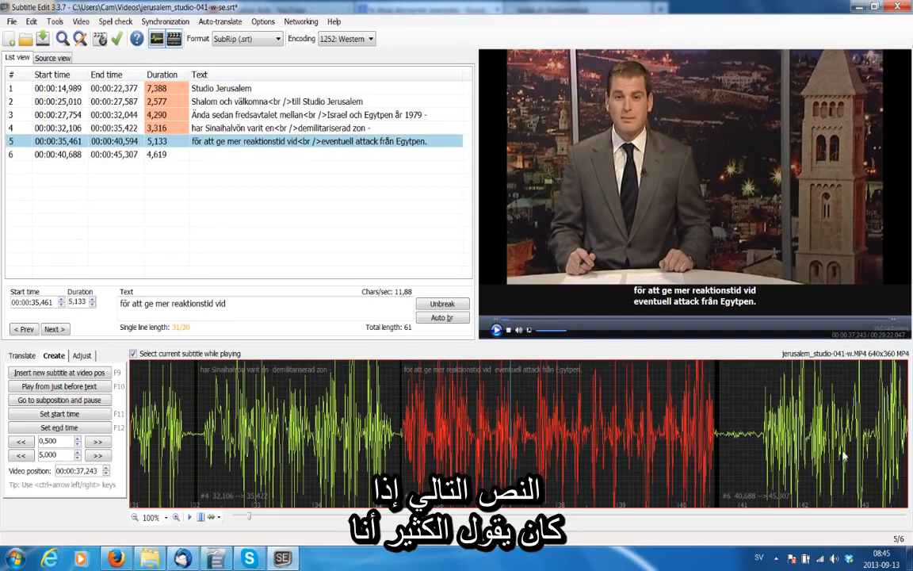
mouse_move(717, 432)
left_mouse_down()
mouse_move(762, 428)
mouse_move(723, 434)
left_mouse_up()
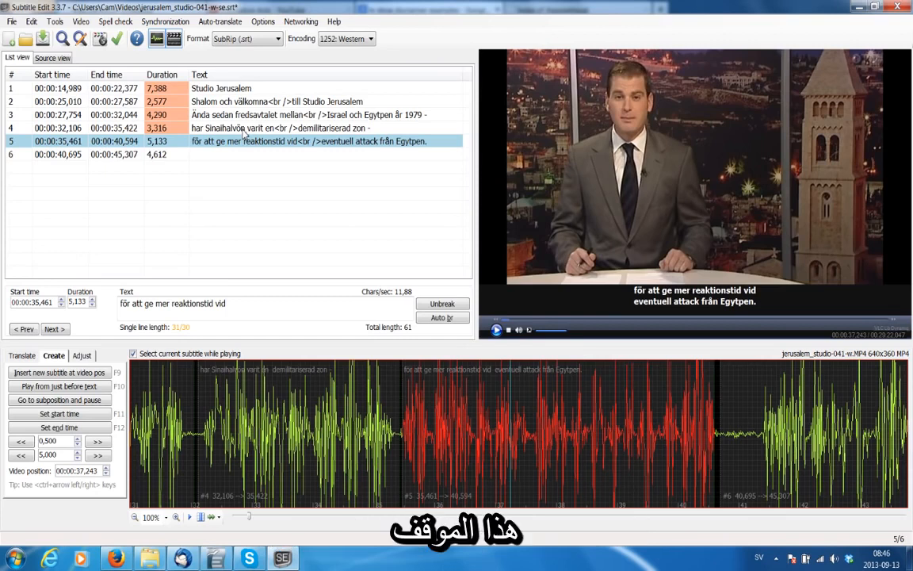
Play the video from subtitle line 3 through line 6, pause it, and return to line 6 with the video at 00:00:42,800
key("Up")
key("Up")
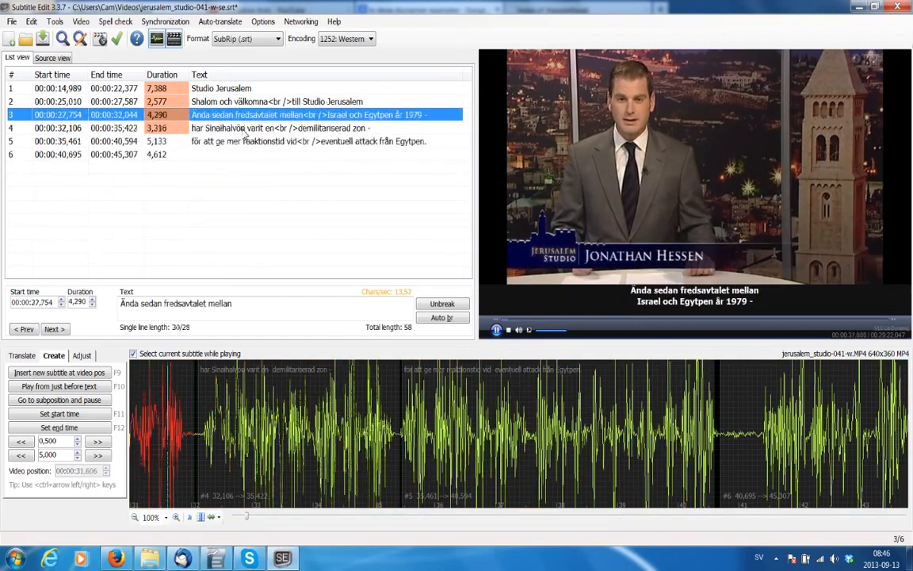
key("Down")
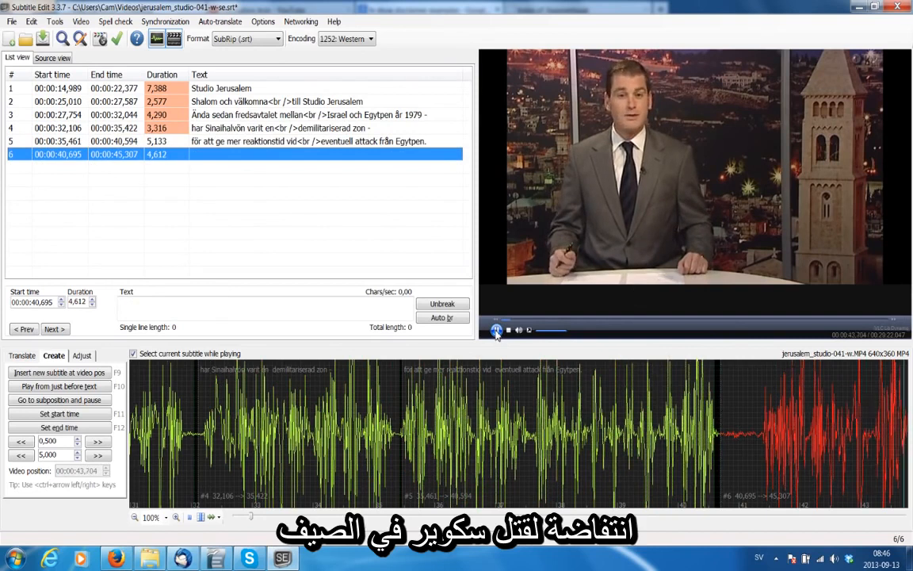
left_click(496, 332)
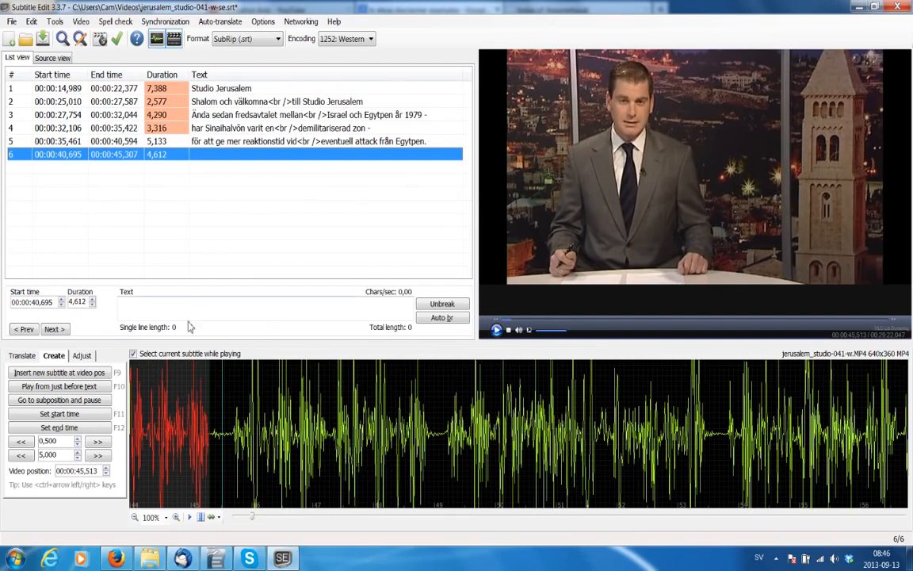
left_click(19, 455)
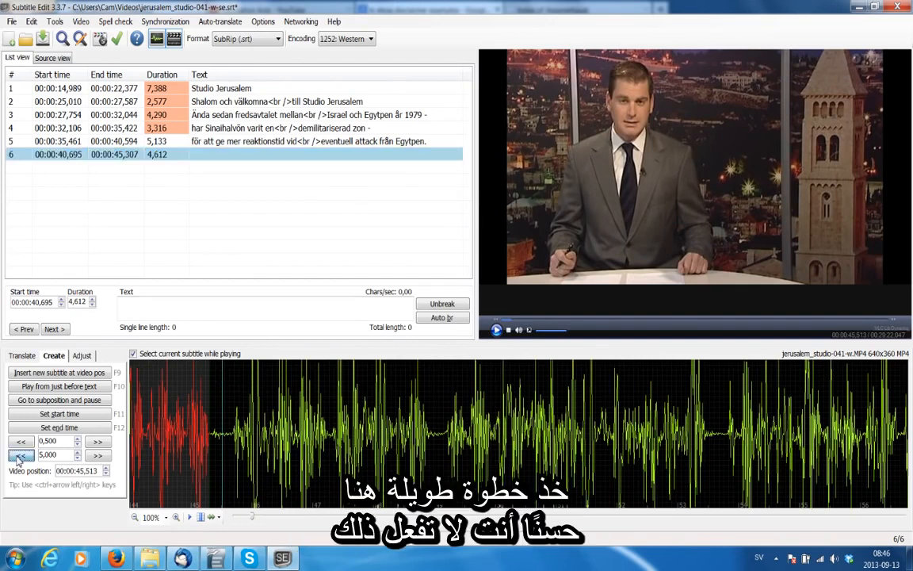
left_click(554, 396)
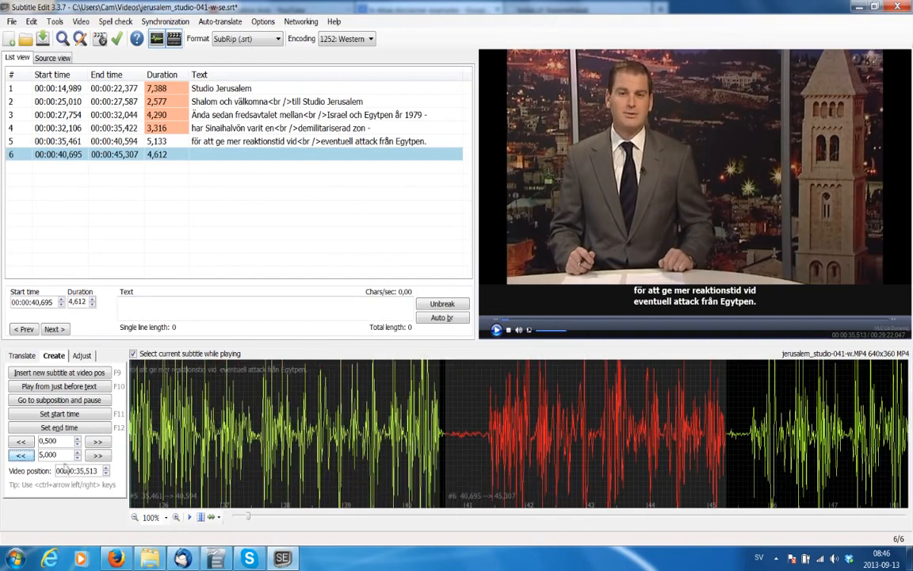
left_click(819, 382)
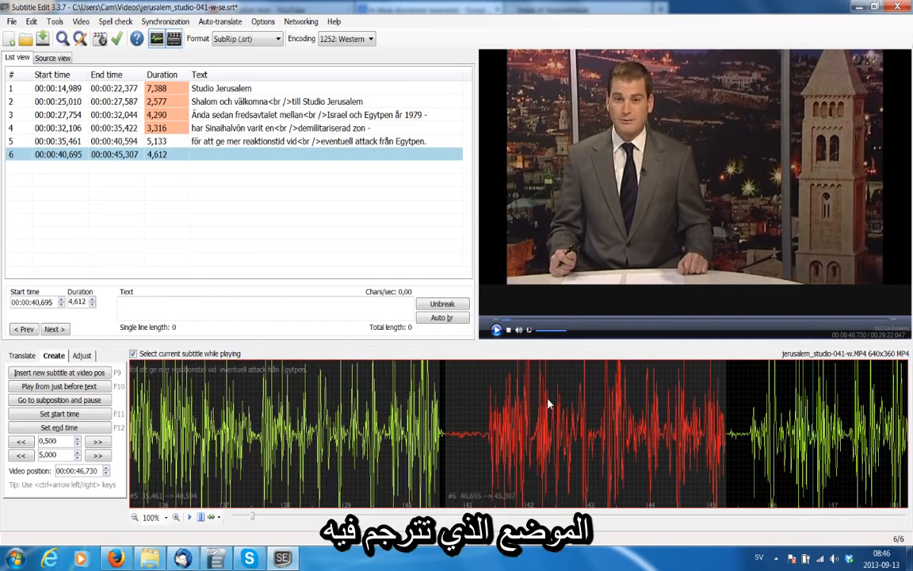
left_click(574, 389)
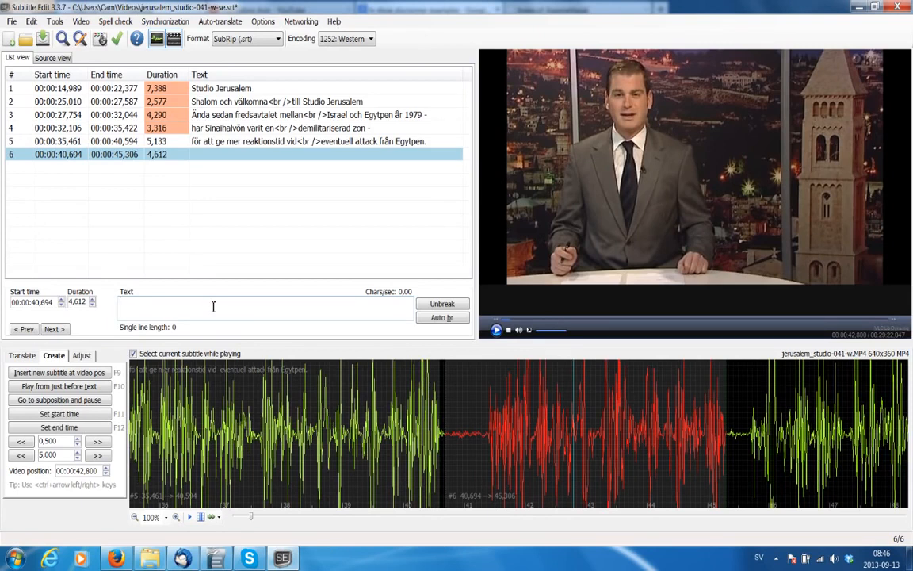
Enter "Folkresningen vid Tahirplatsen under sommaren 2010 -" as the text of subtitle line 6 and auto-break it into two rows
type("Folkre")
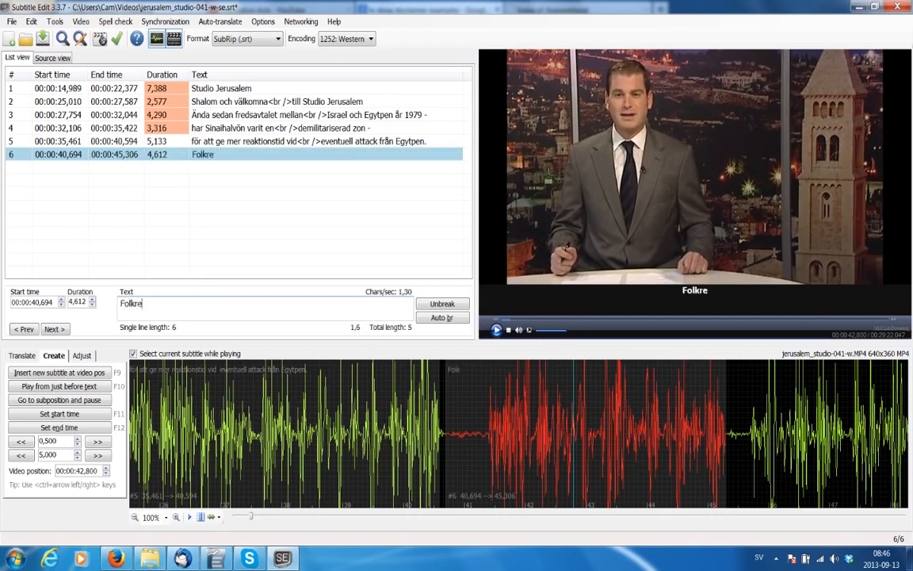
type("sningen")
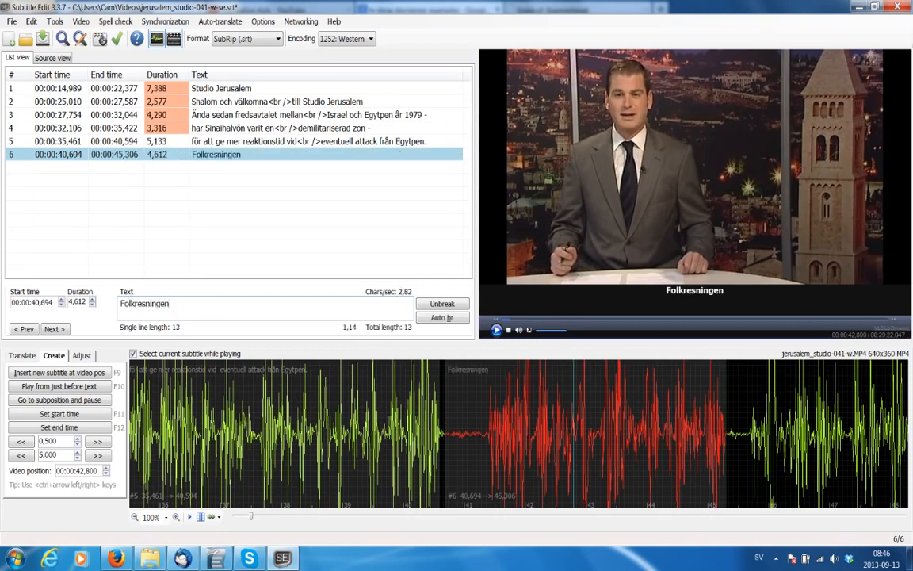
type(" vid Ta")
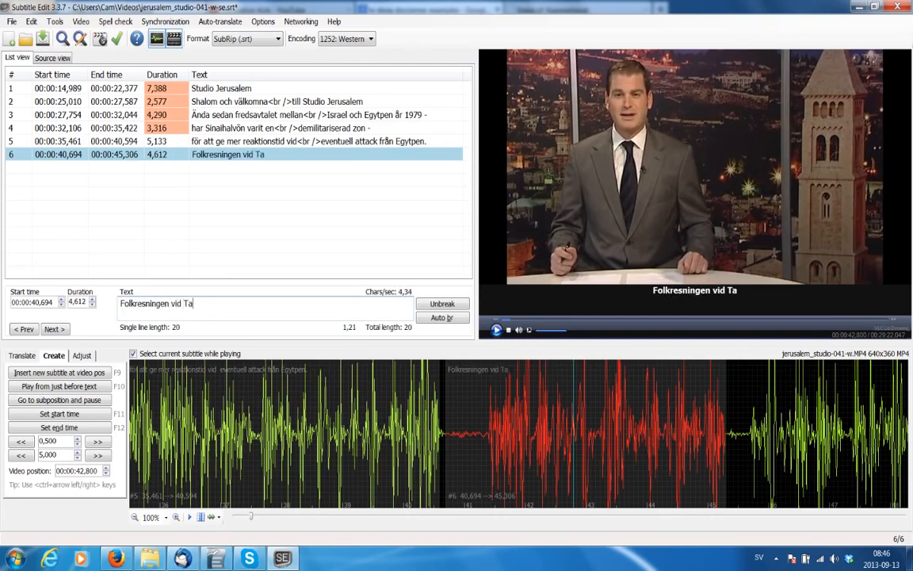
type("hir")
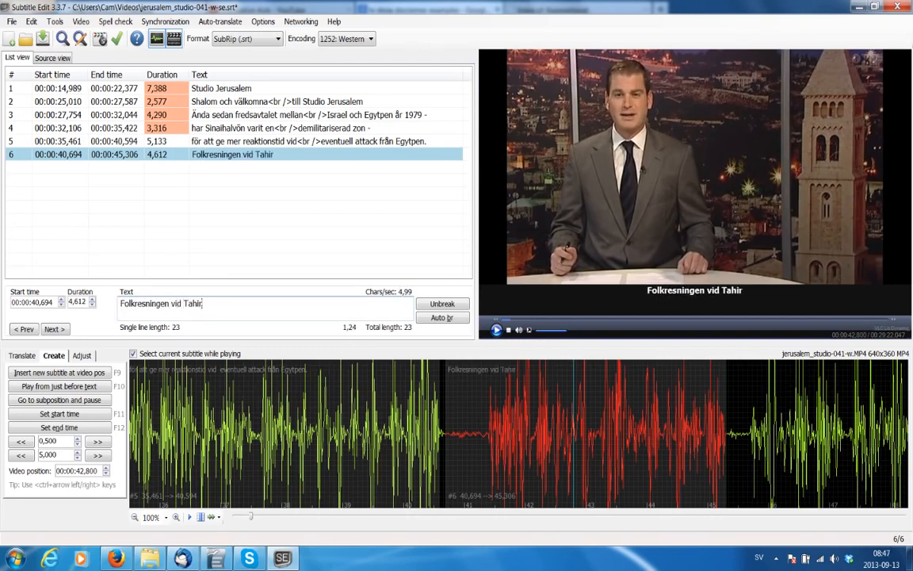
type("plats")
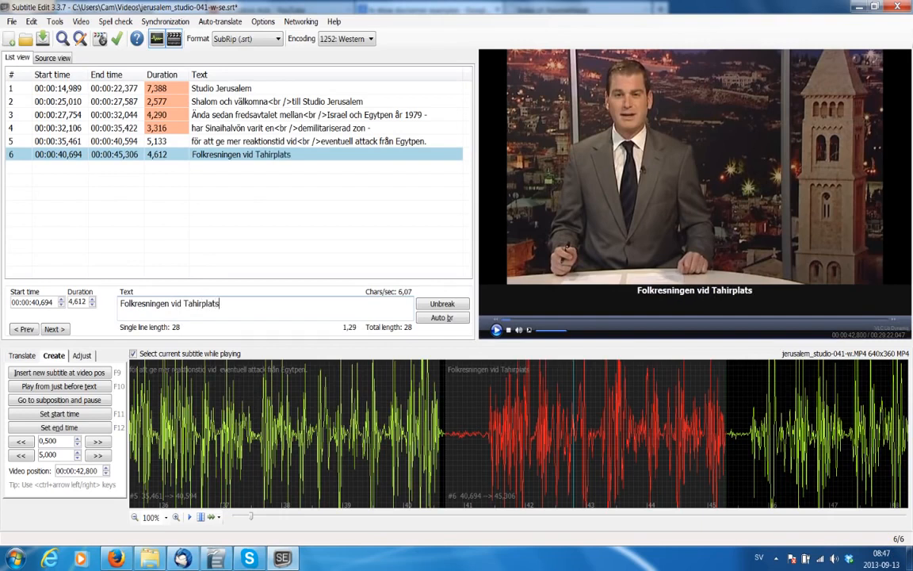
type("en under sommaren 2010 -")
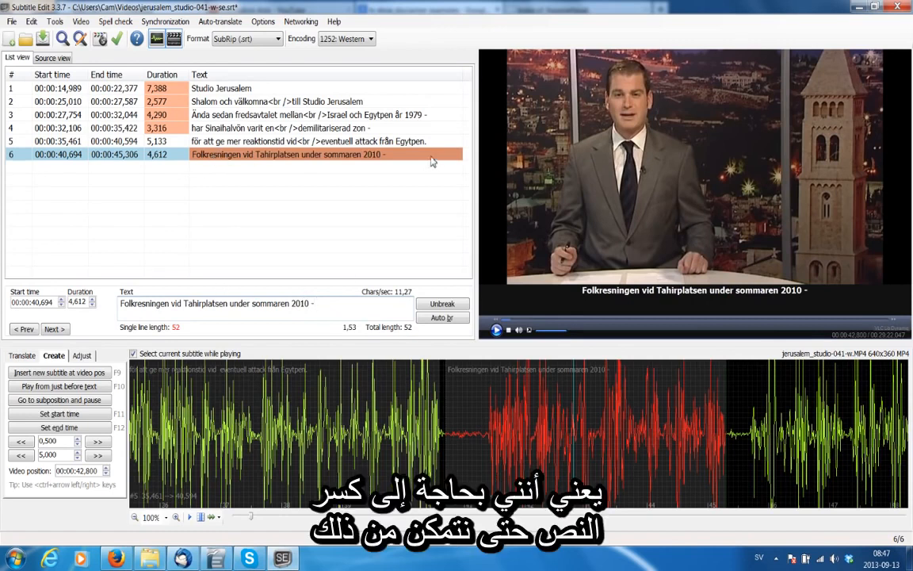
left_click(442, 318)
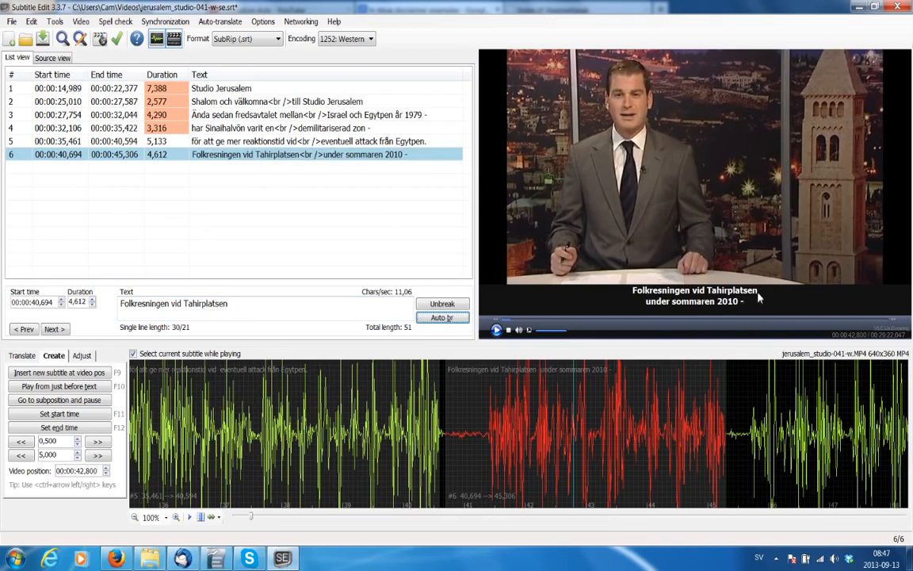
Remove the closing dash and the line break from the text of subtitle line 6
left_click(233, 305)
key("BackSpace")
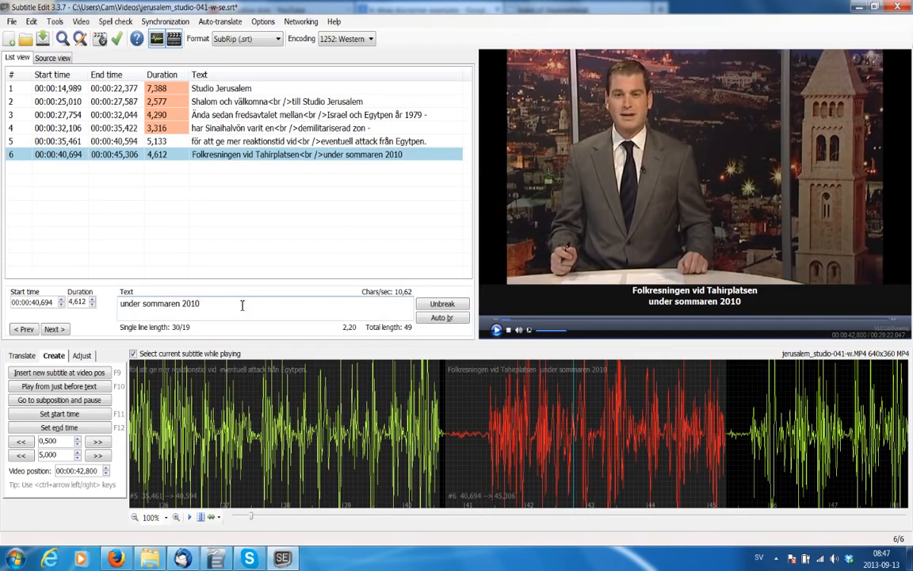
left_click_drag(220, 308, 25, 263)
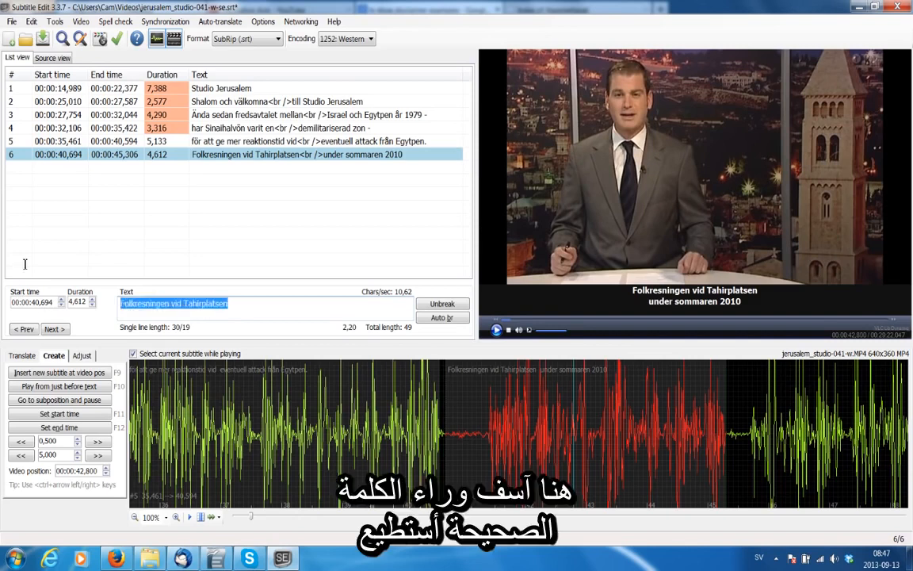
left_click(250, 309)
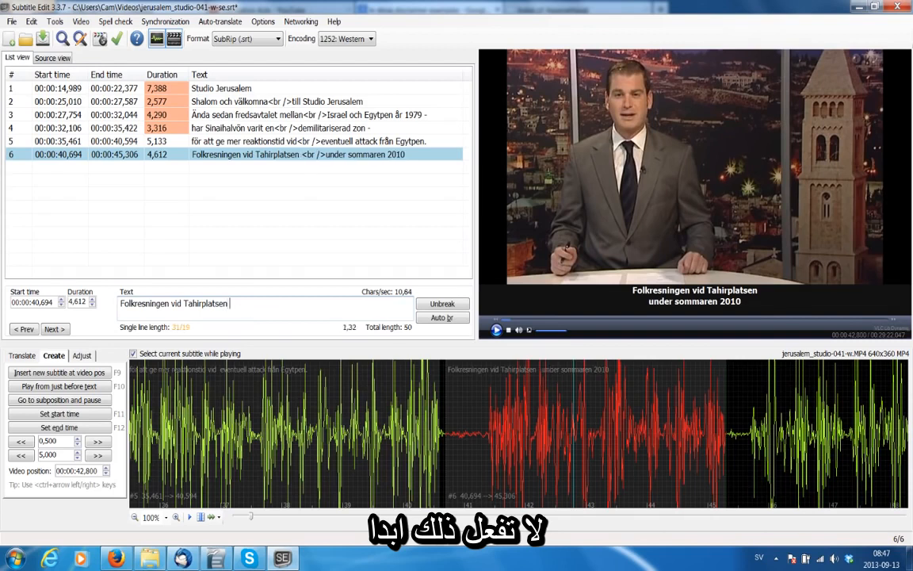
key("Delete")
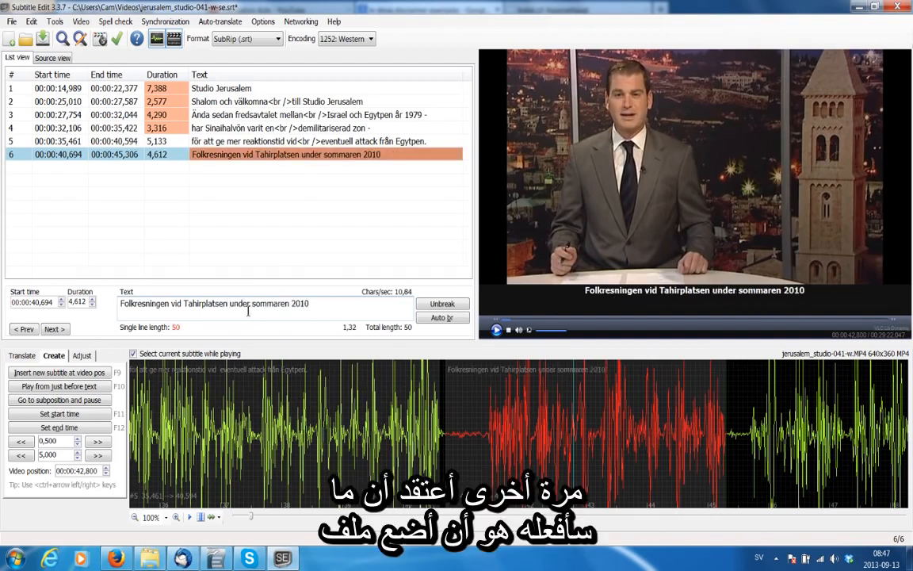
Rewrite subtitle line 6 as "Folkresningen vid Tahir-platsen under sommaren 2010 -" and auto-break it into two rows
left_click(201, 305)
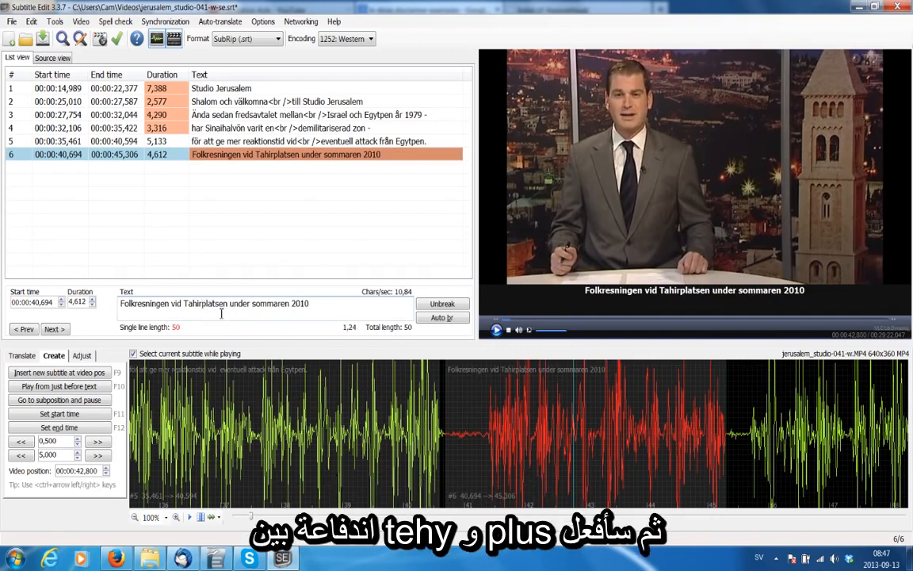
type("-")
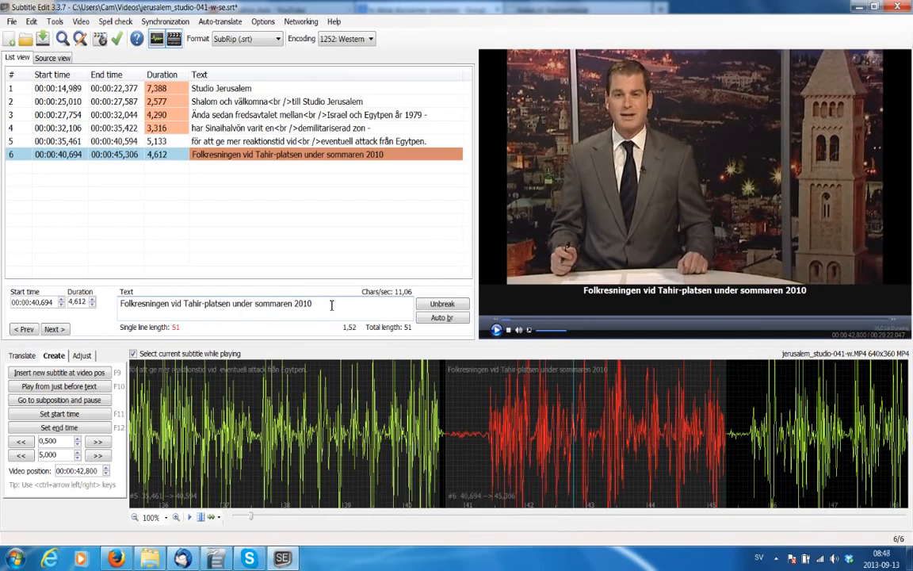
type(" -")
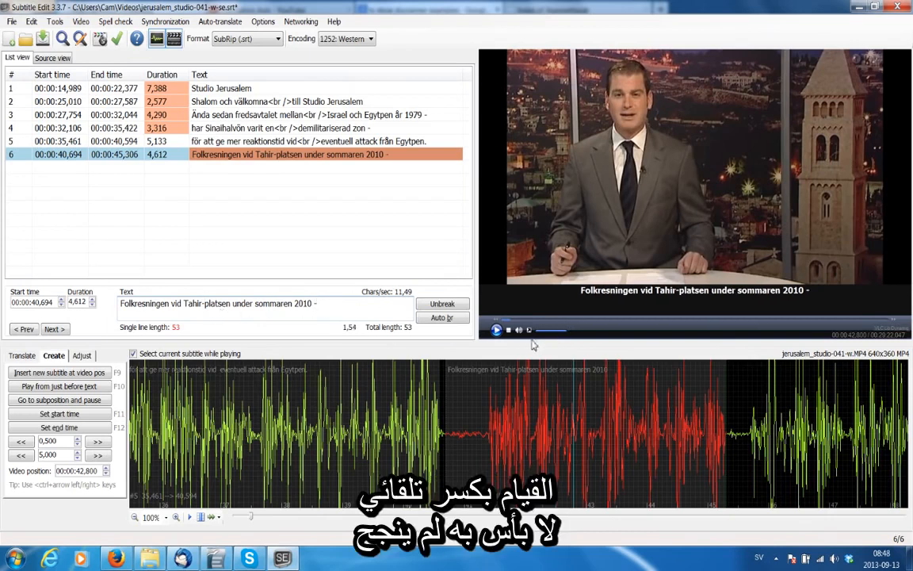
left_click(441, 318)
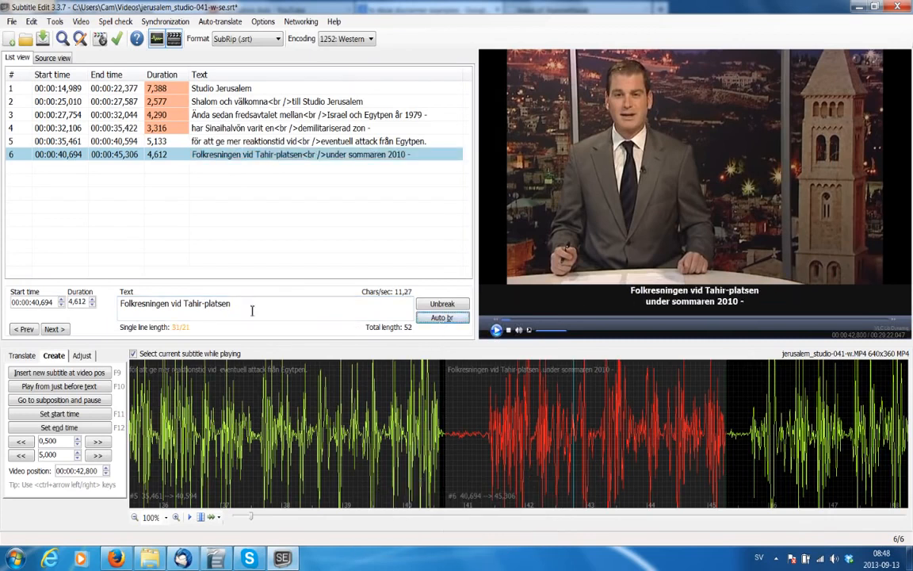
Move the line break in subtitle line 6 to directly after "Tahir-", joining "platsen" with "under sommaren 2010 -" on the second row
left_click(206, 303)
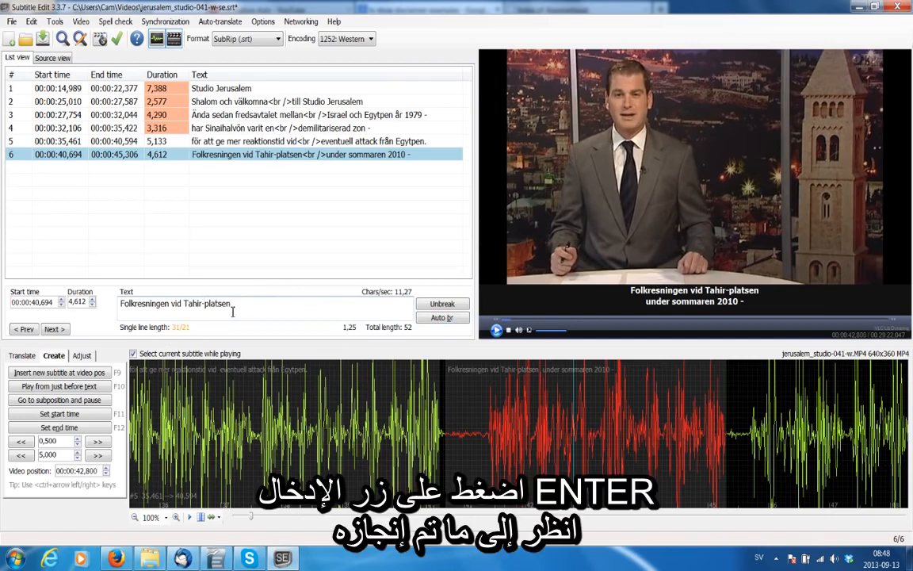
key("Return")
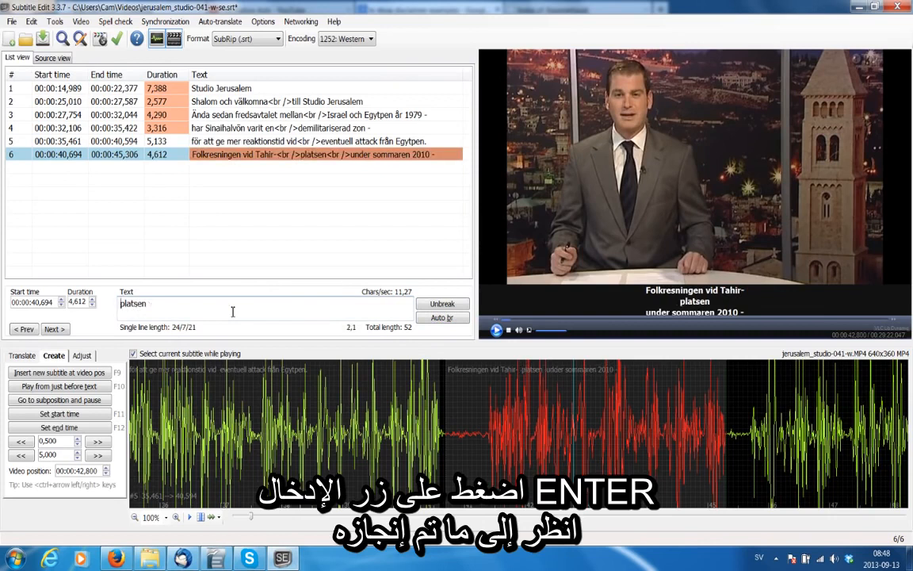
key("Right")
key("Right")
key("Right")
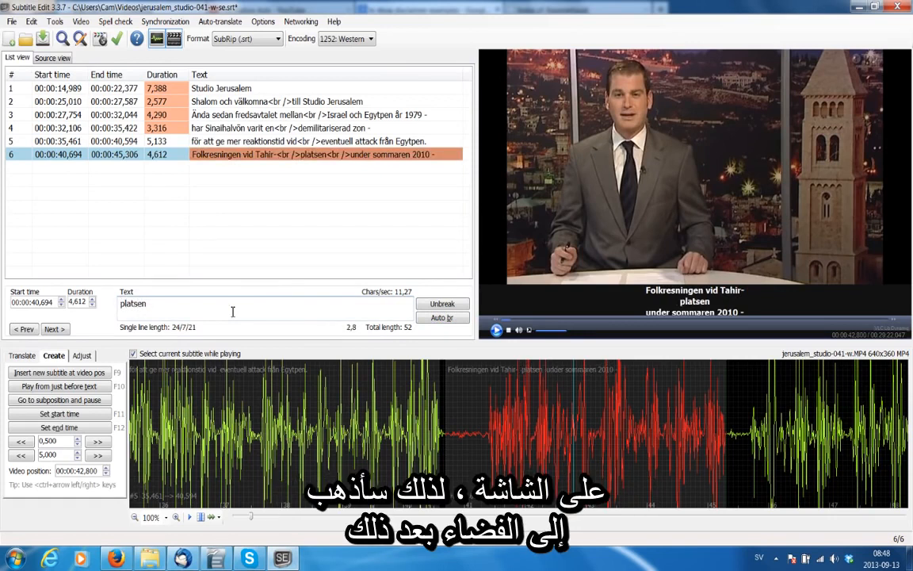
key("Delete")
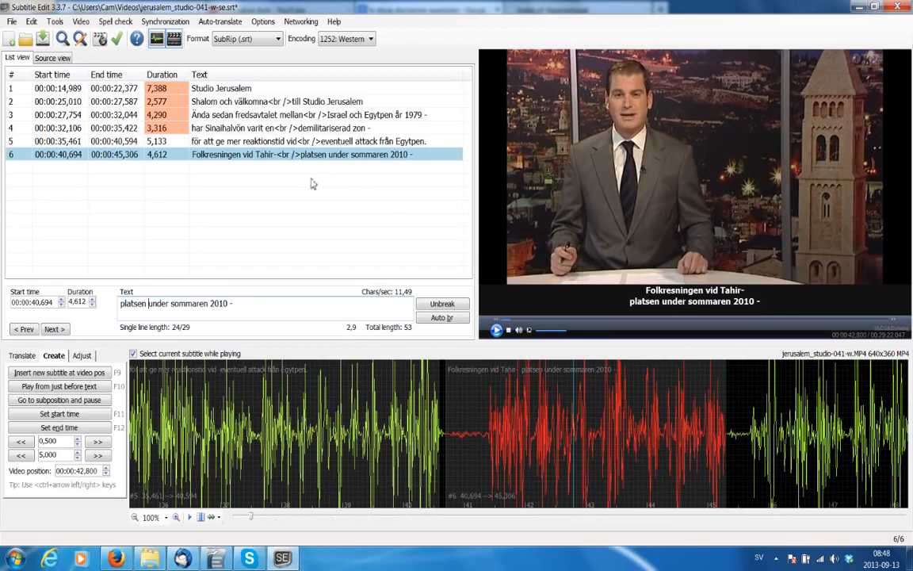
Insert two empty subtitle lines, 7 and 8, below line 6 in the subtitle list
left_click(256, 308)
left_click(215, 154, "ctrl")
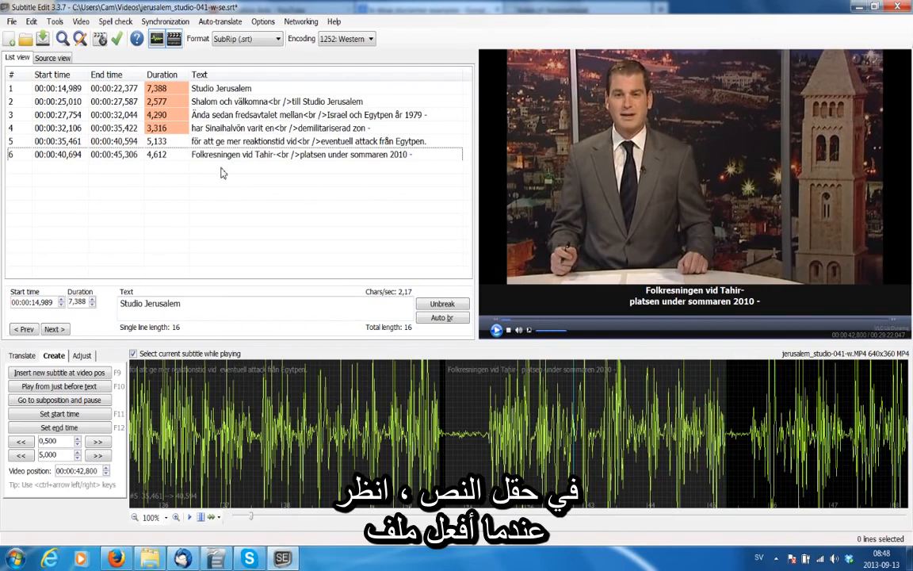
right_click(223, 173)
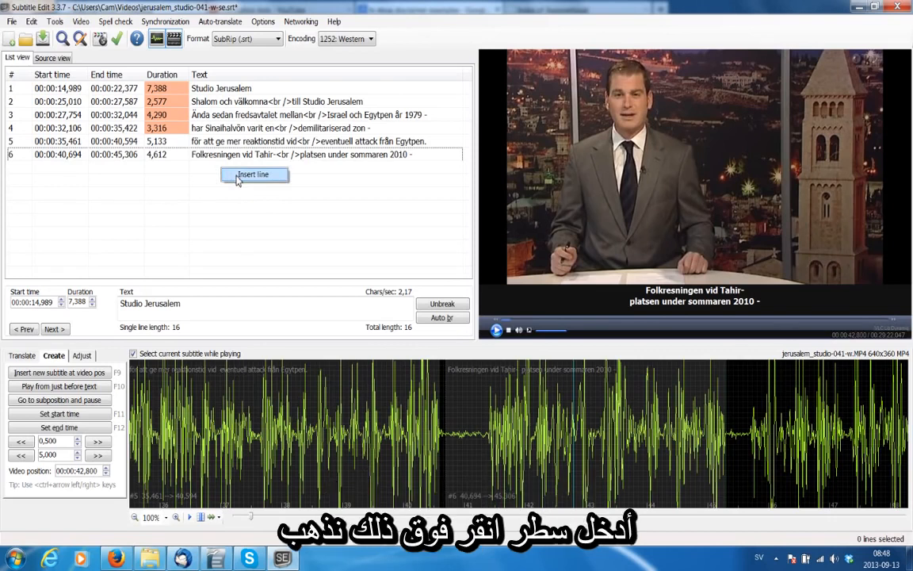
left_click(238, 176)
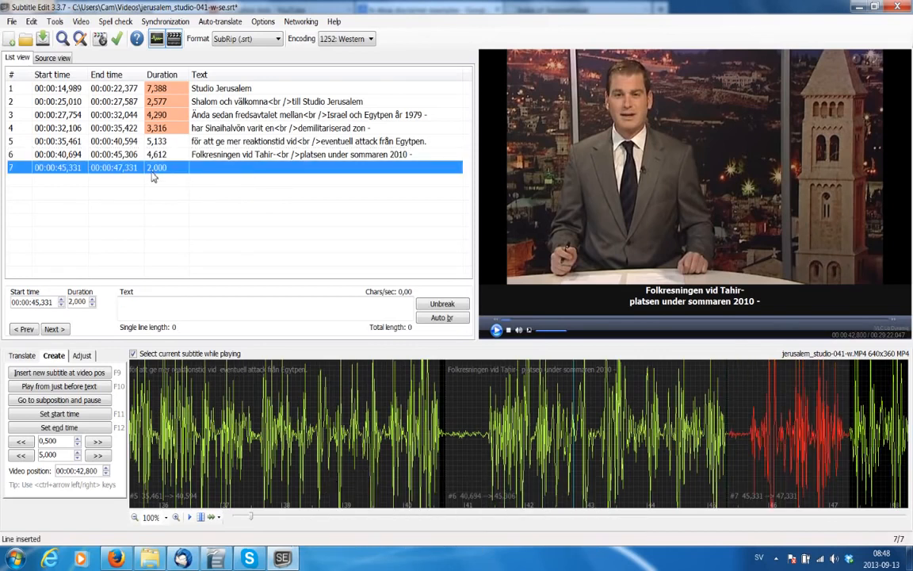
right_click(205, 181)
left_click(237, 188)
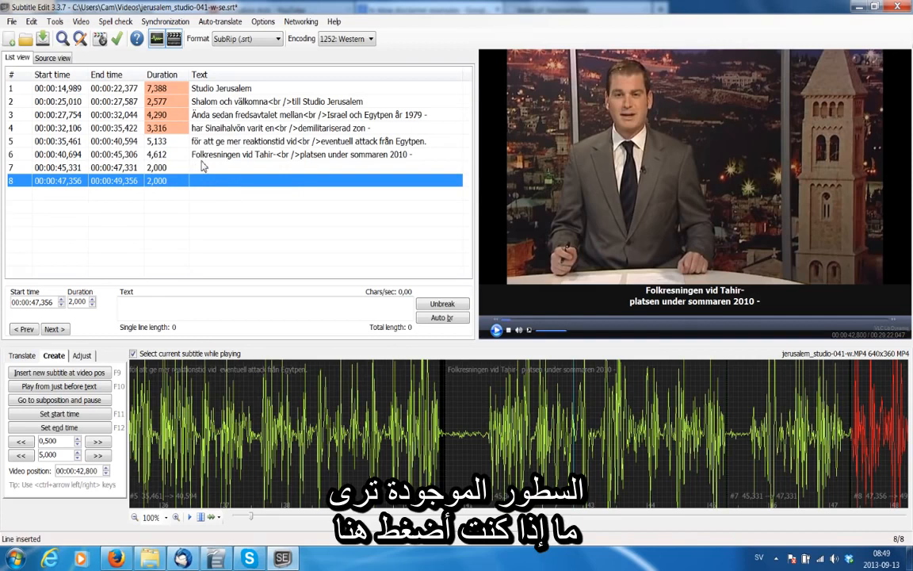
Delete the empty subtitle lines 7 and 8
right_click(219, 209)
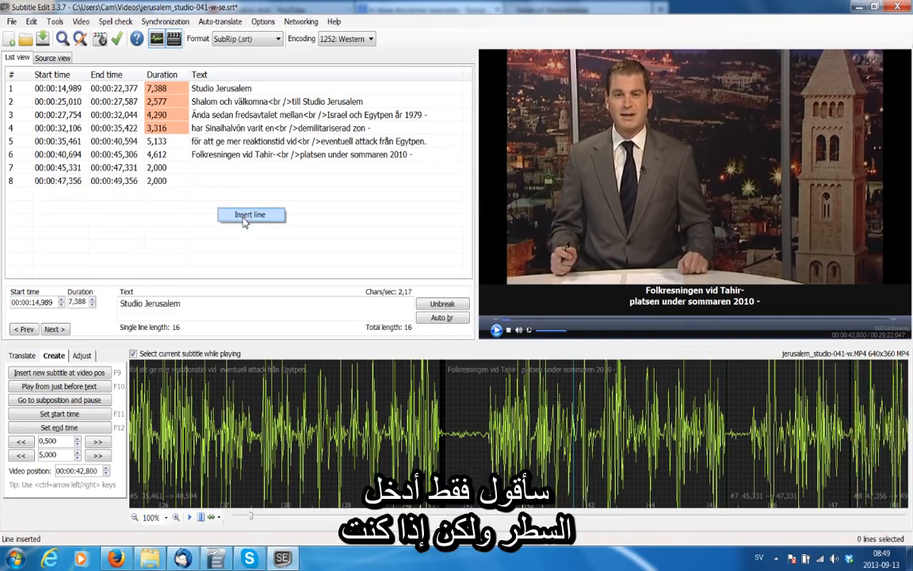
left_click(157, 212)
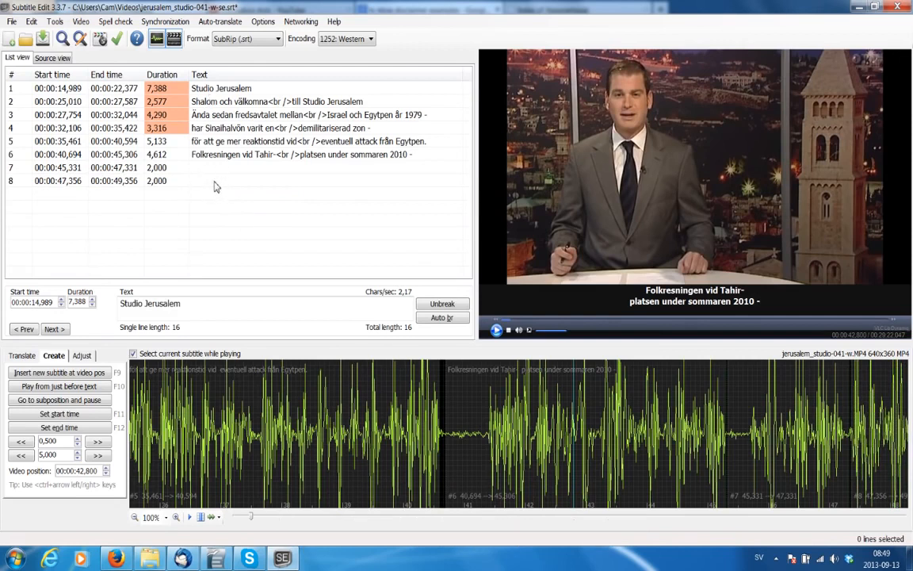
key("ctrl+z")
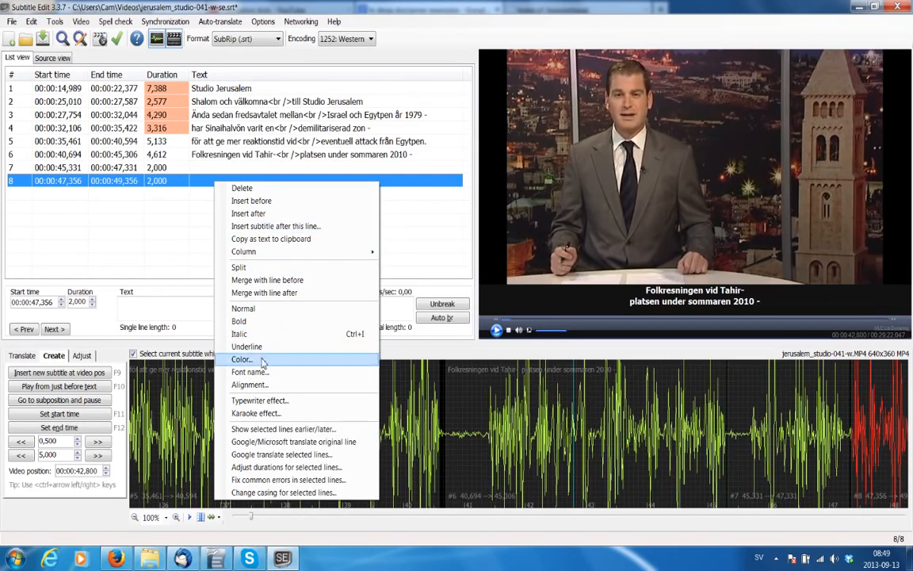
left_click(370, 169)
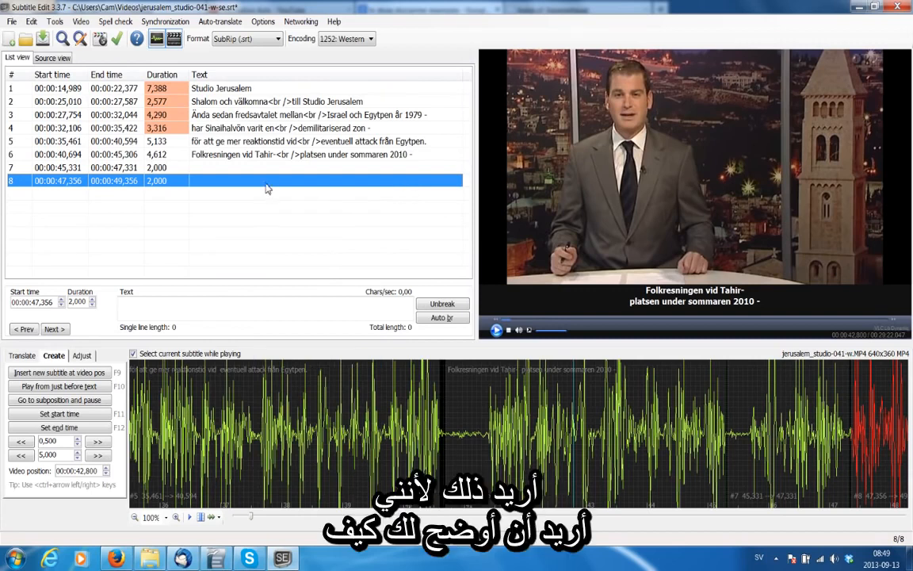
key("Delete")
key("Delete")
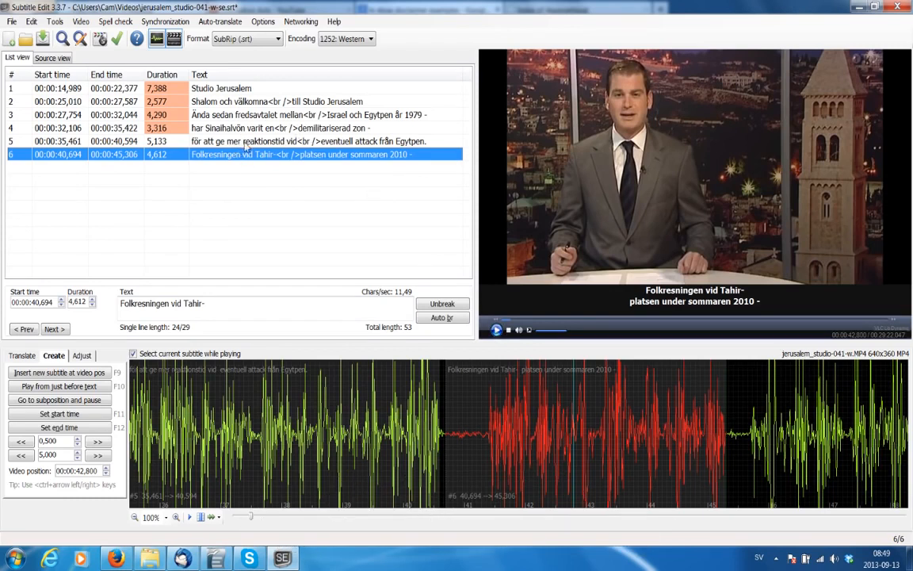
Play the video on past subtitle line 6, pause it, and insert a new subtitle at video position 00:00:49,449
double_click(246, 143)
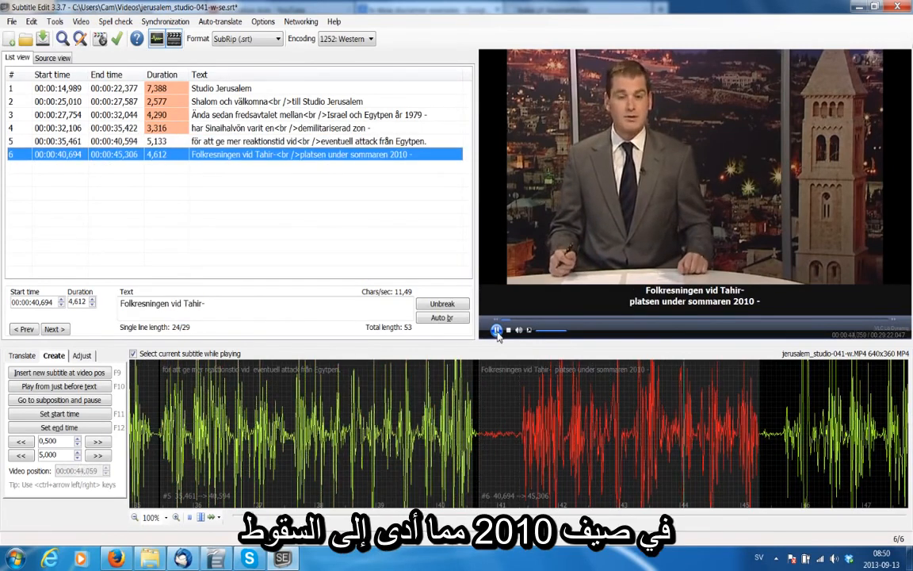
left_click(496, 330)
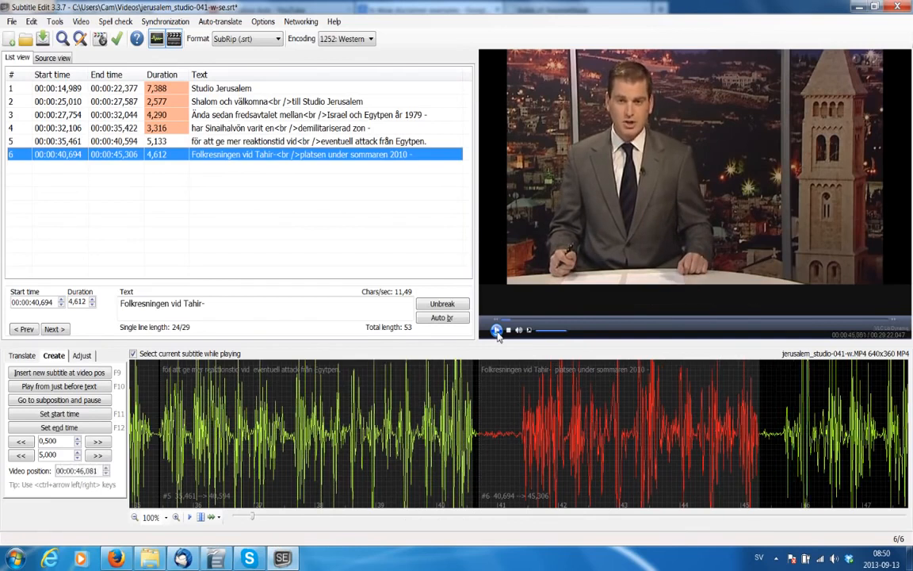
left_click(496, 329)
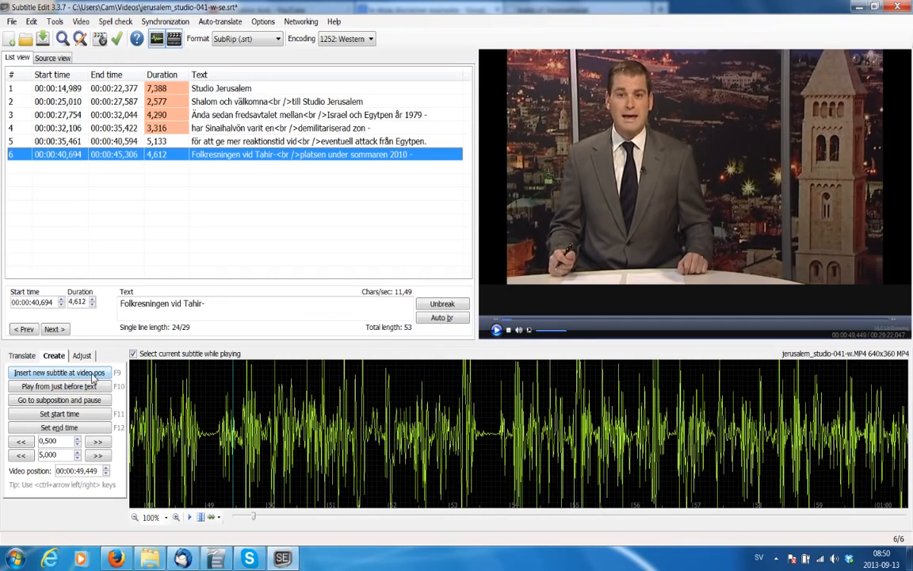
left_click(93, 375)
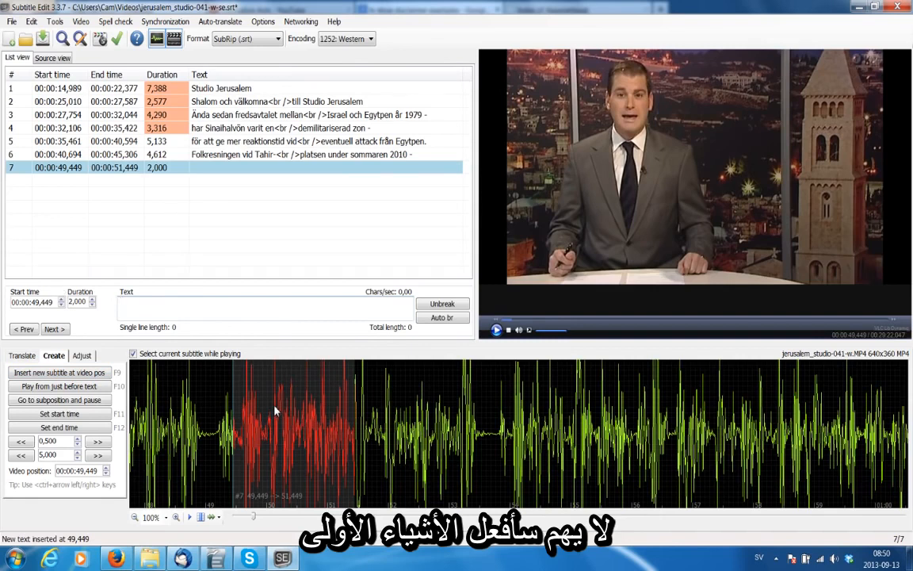
Enter "vilken ledde till president Mubaraks och regimens fall -" as the text of subtitle line 7
left_click(245, 309)
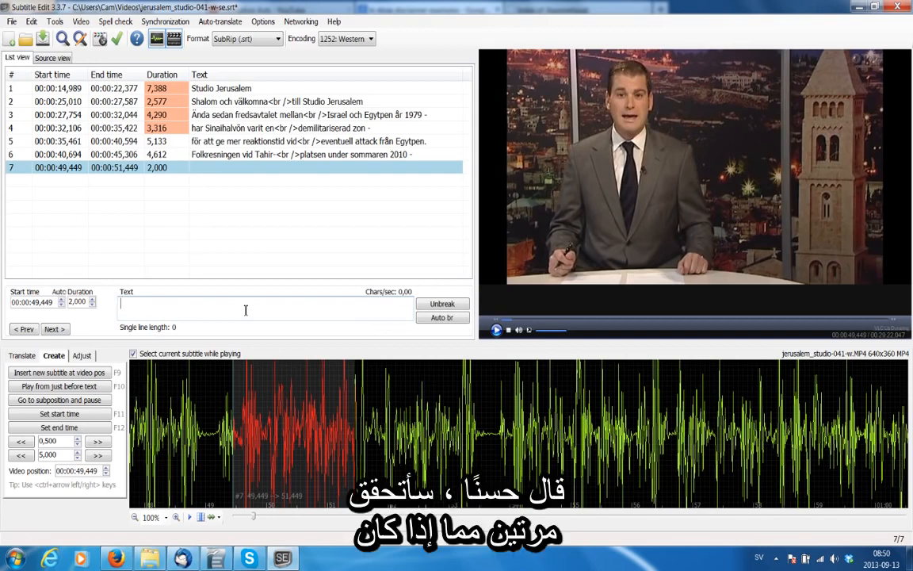
type("vil")
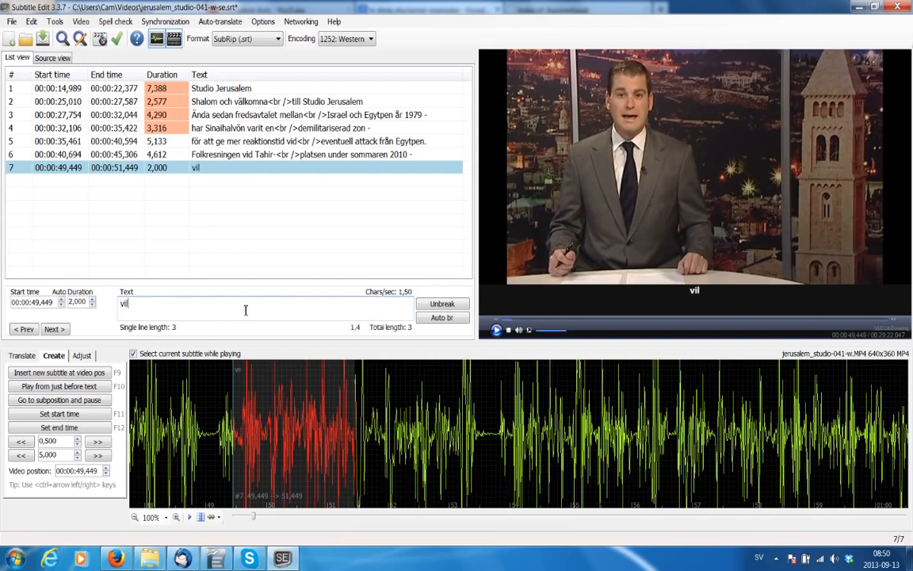
type("ken leddee")
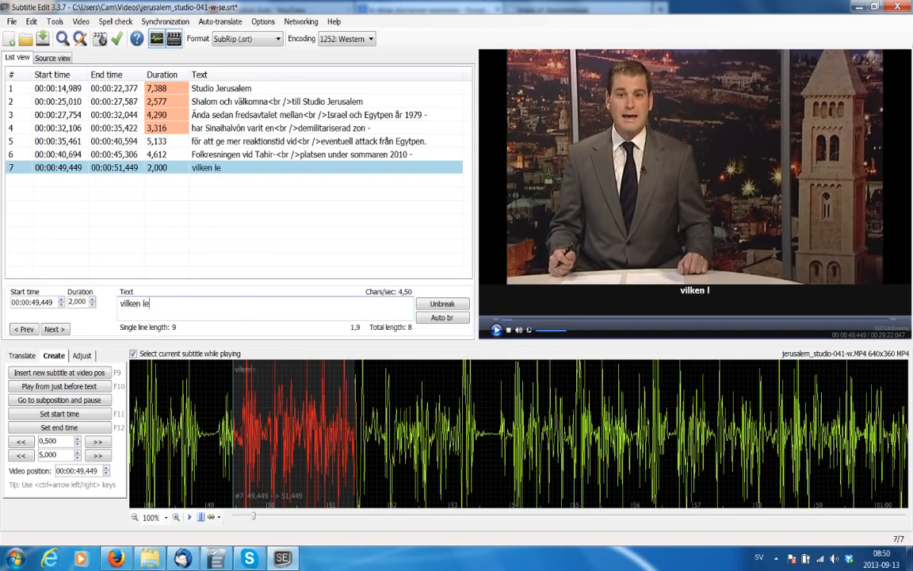
key("BackSpace")
key("BackSpace")
type("till")
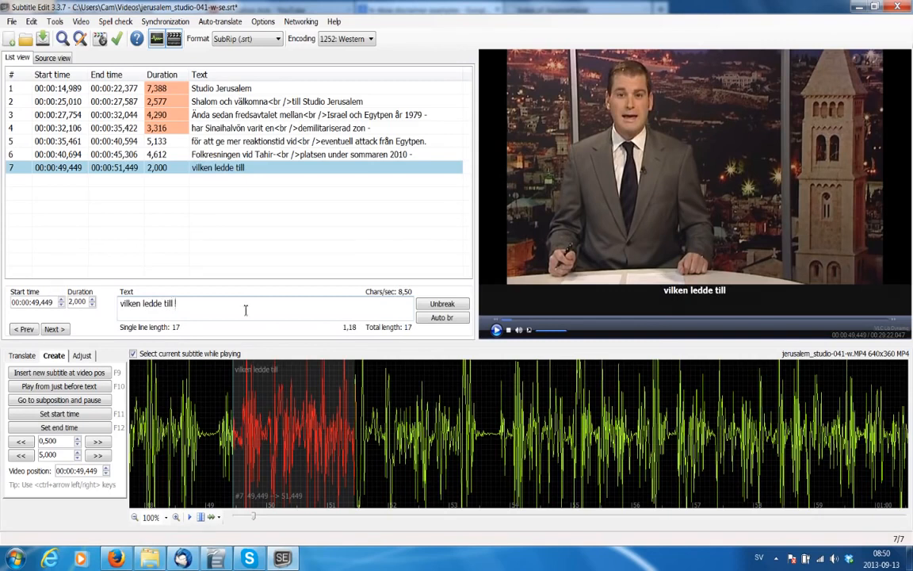
type(" president")
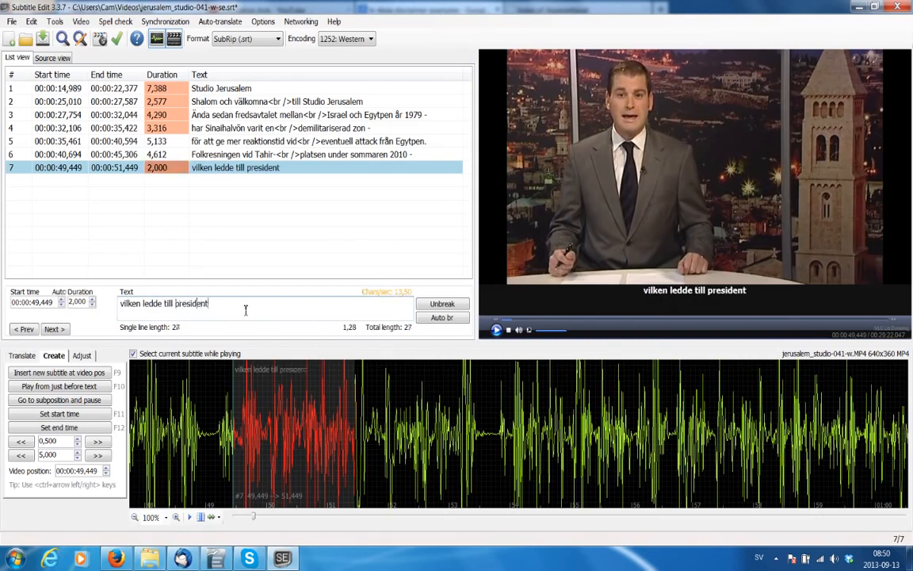
type(" Mu")
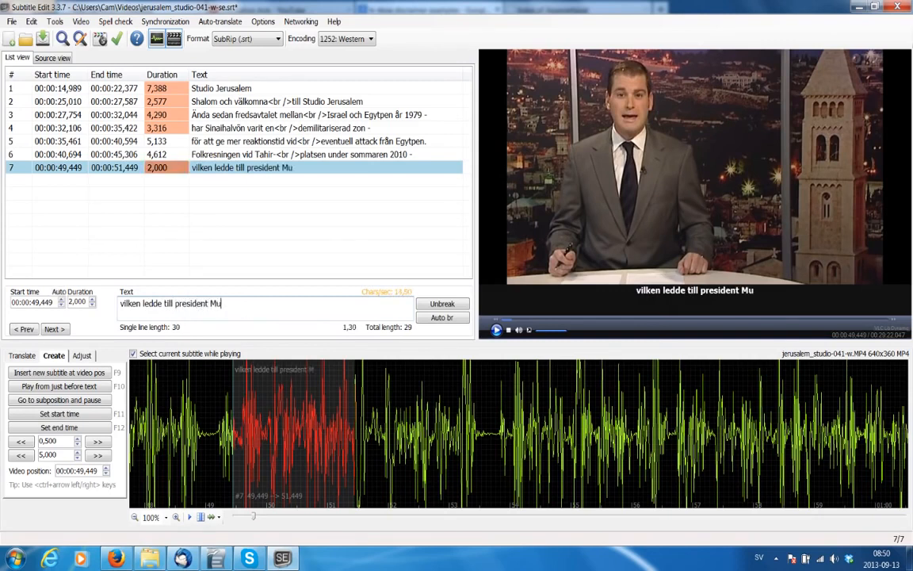
type("baraks och regi")
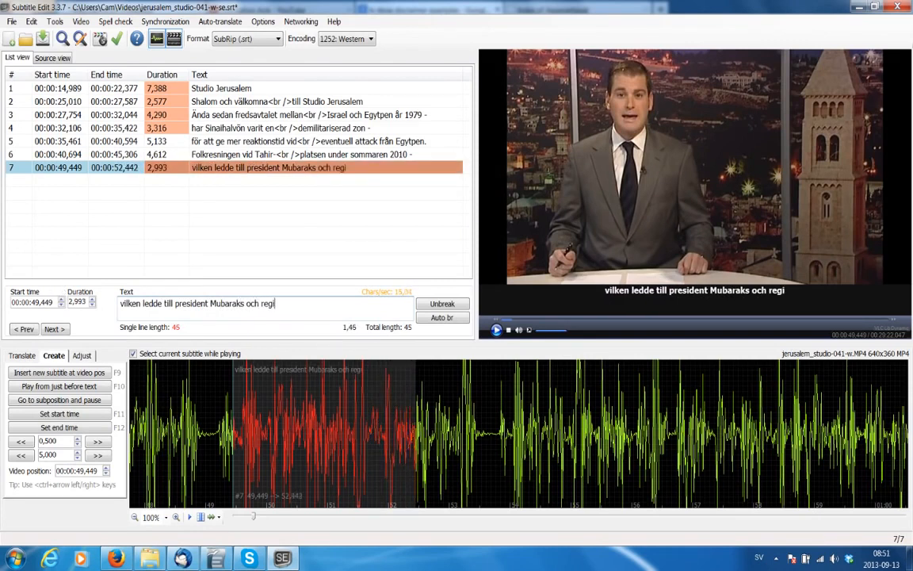
type("mens fall ")
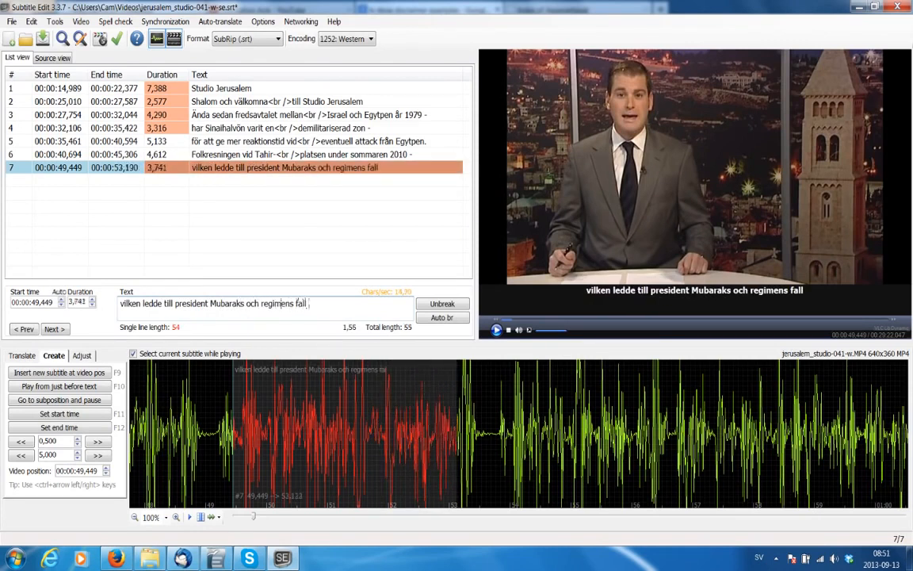
type("-")
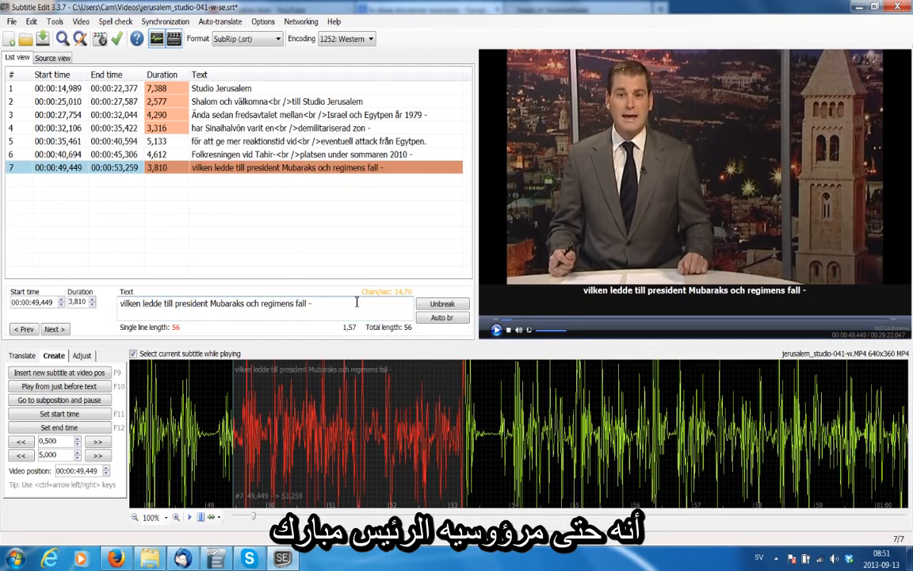
left_click(336, 313)
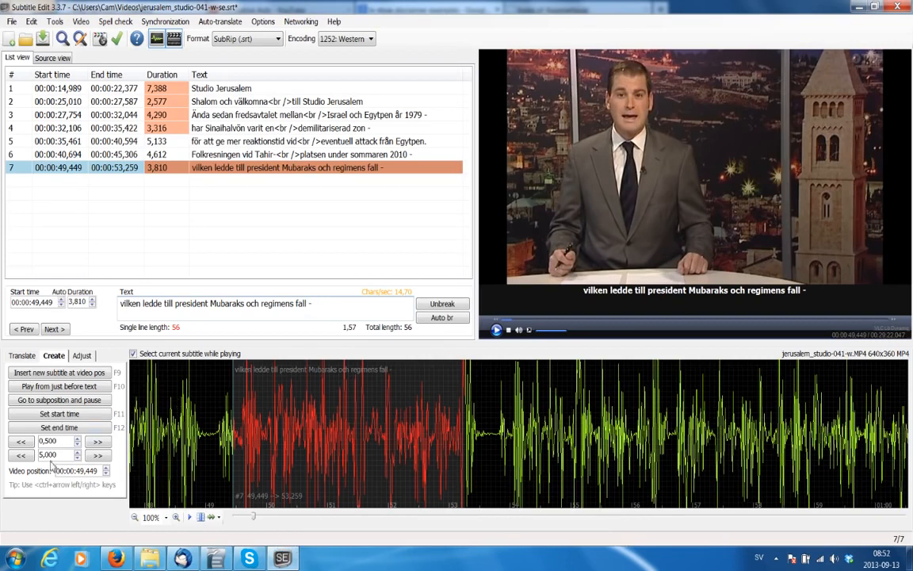
Step the video back in 0.500-second increments until the waveform shows the end of subtitle line 6
left_click(23, 443)
left_click(22, 443)
left_click(22, 443)
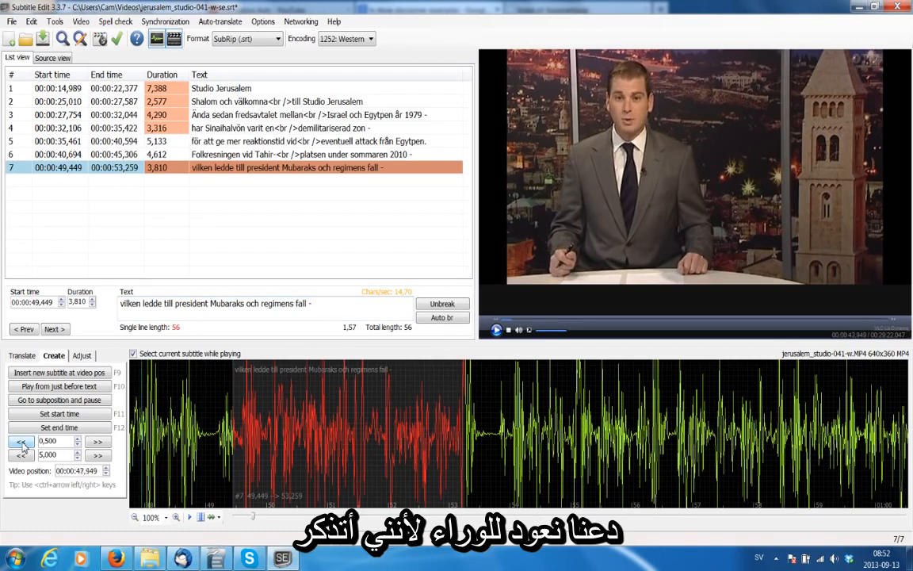
left_click(22, 443)
left_click(22, 443)
left_click(22, 443)
left_click(22, 443)
left_click(22, 443)
left_click(22, 443)
left_click(22, 444)
left_click(22, 443)
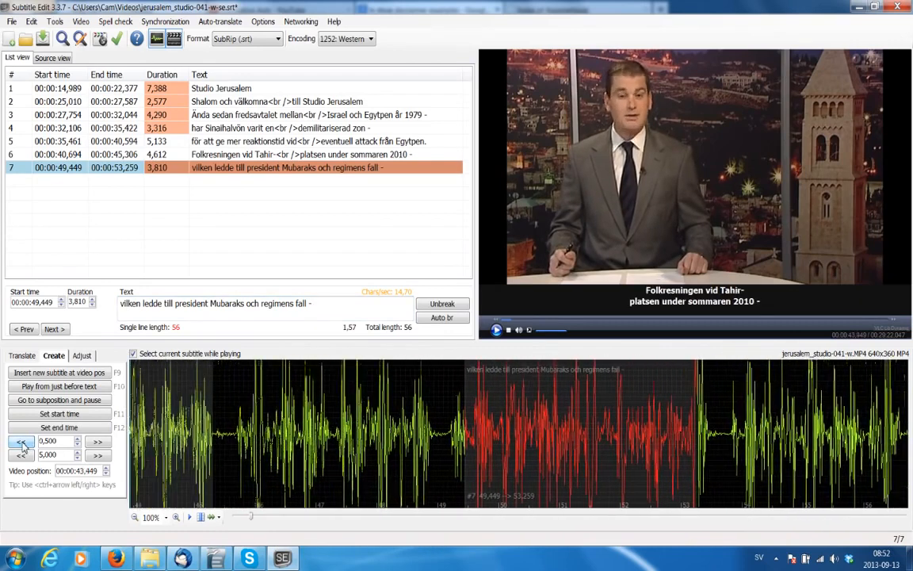
left_click(22, 444)
left_click(22, 443)
left_click(22, 443)
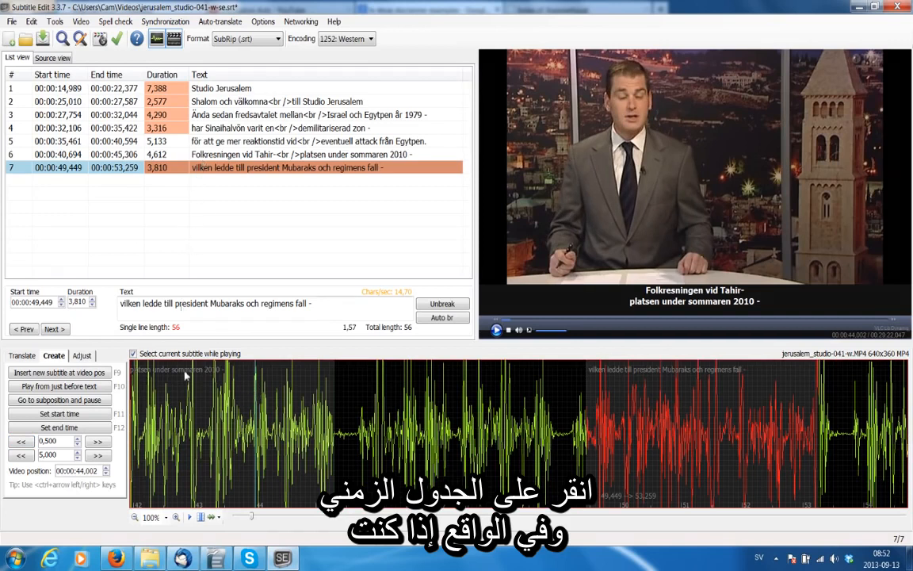
Move subtitle line 7 to just after line 6 in the waveform and adjust its edges to run from 00:00:45,376 to 00:00:49,173
left_click(222, 157)
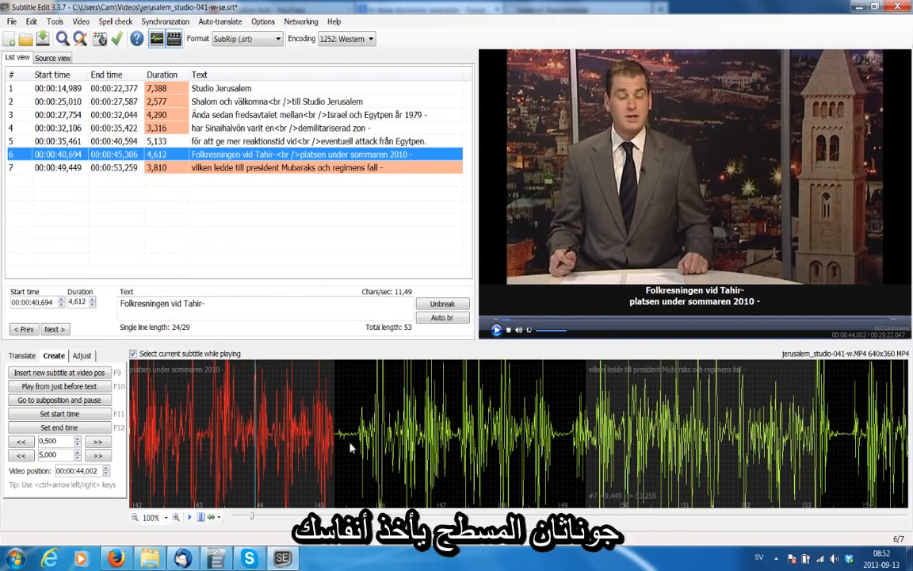
left_click(665, 410)
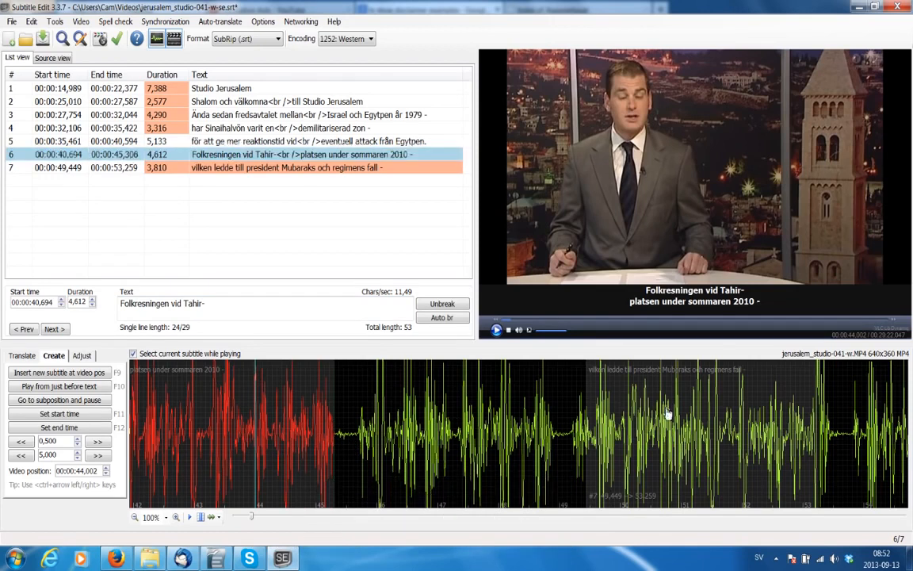
left_click_drag(650, 409, 421, 403)
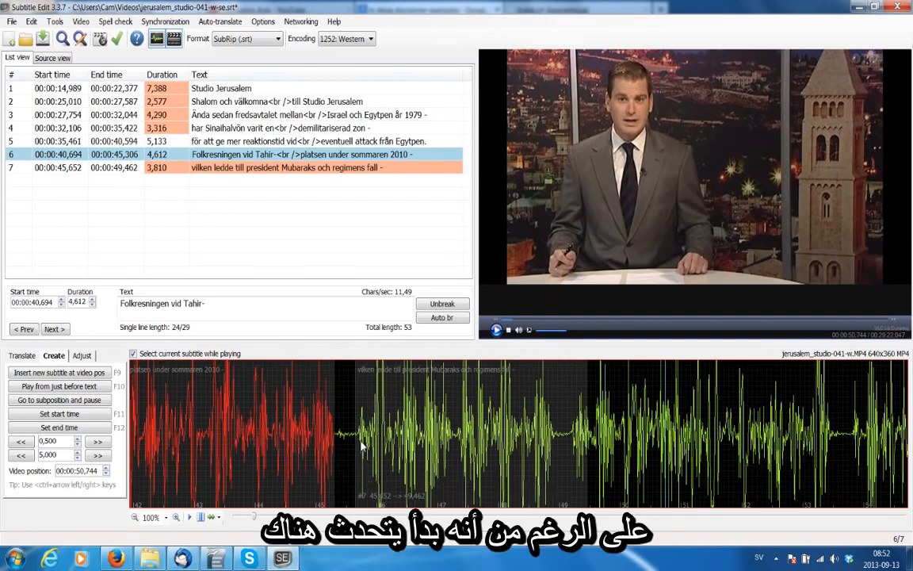
left_click_drag(412, 417, 397, 420)
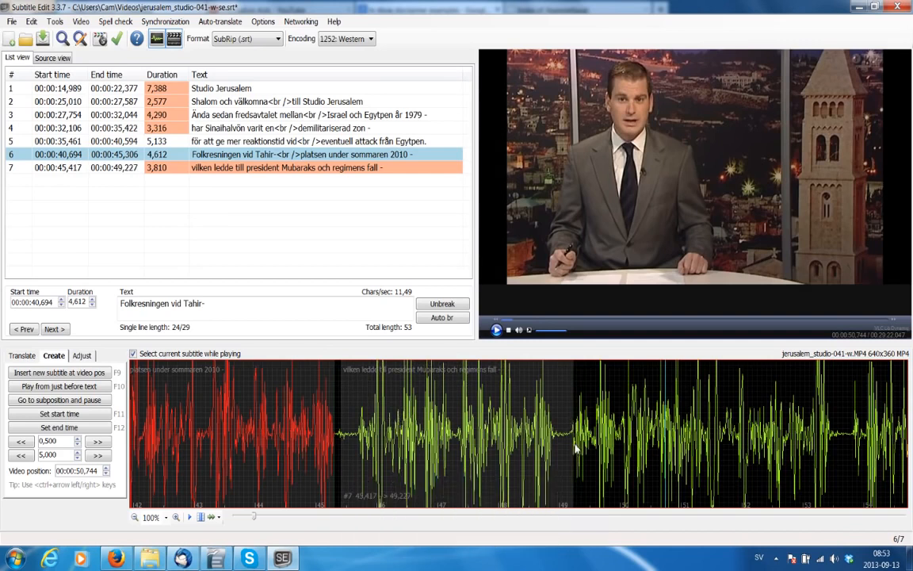
left_click_drag(575, 427, 571, 427)
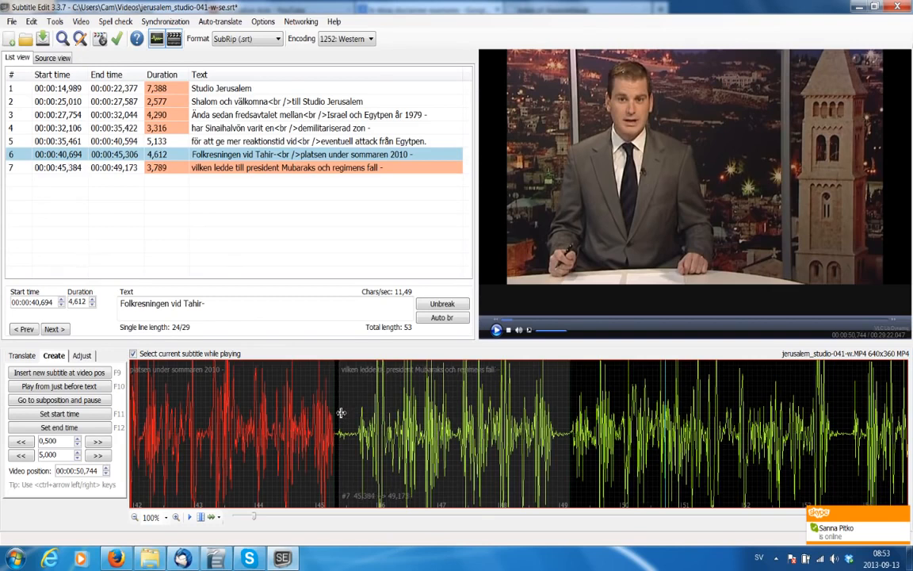
left_click_drag(342, 411, 341, 412)
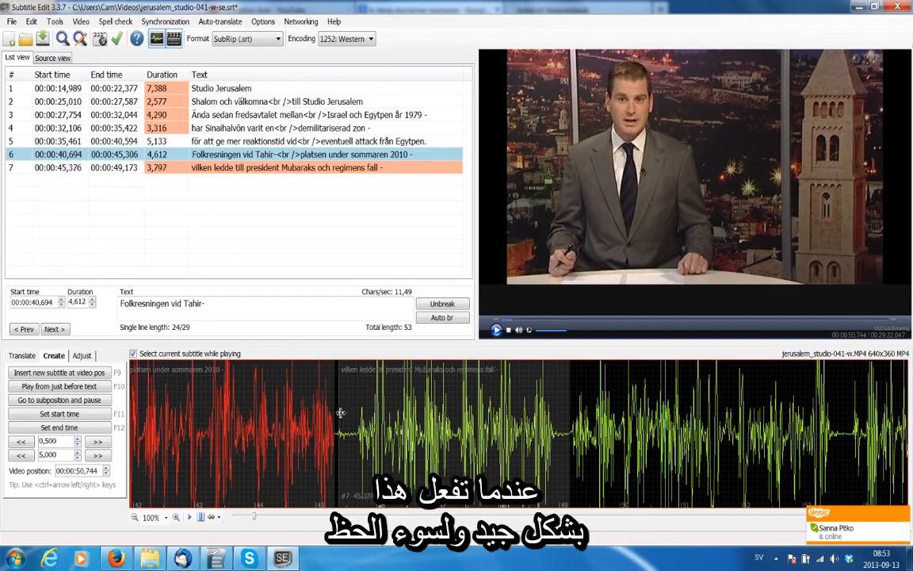
Preview subtitle line 7 in the video at 00:00:47,127 and auto-break its text into two rows
left_click(239, 169)
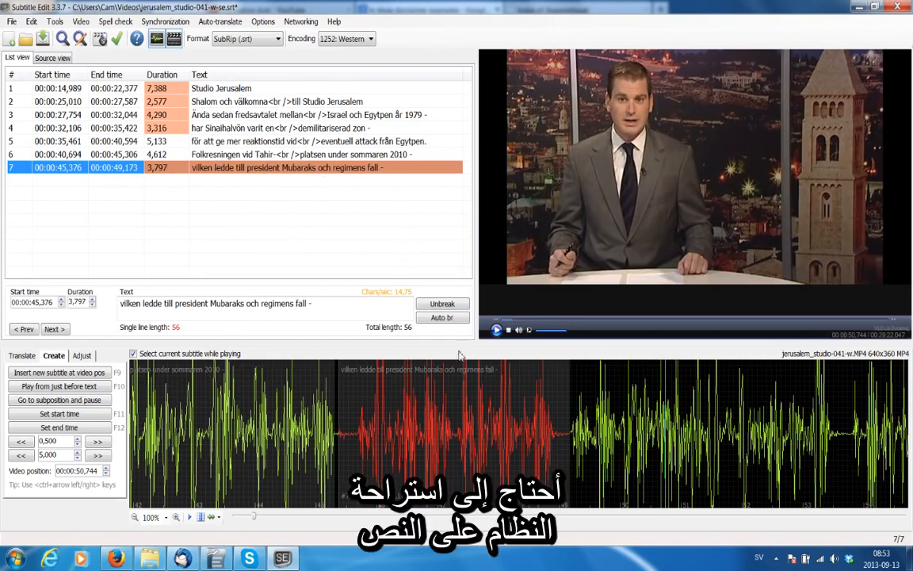
left_click(446, 394)
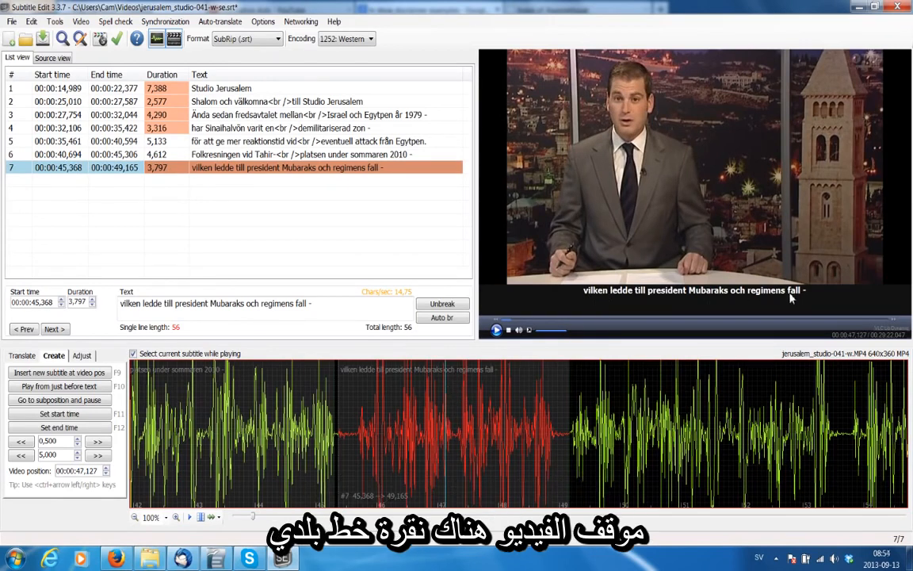
left_click(436, 318)
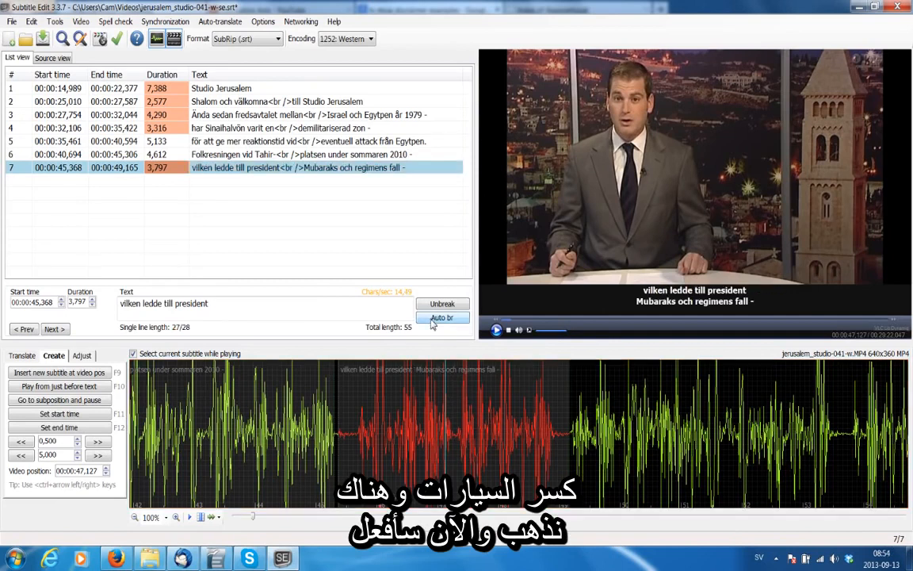
Save the subtitles as a SubRip file named jerusalem_studio-041-w-se in the Videos library, replacing the existing file
left_click(257, 316)
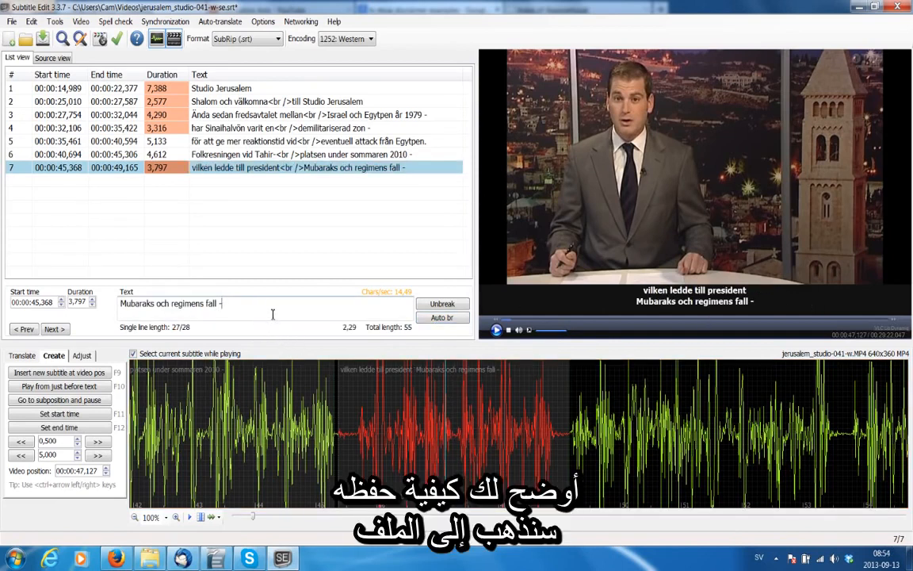
left_click(12, 21)
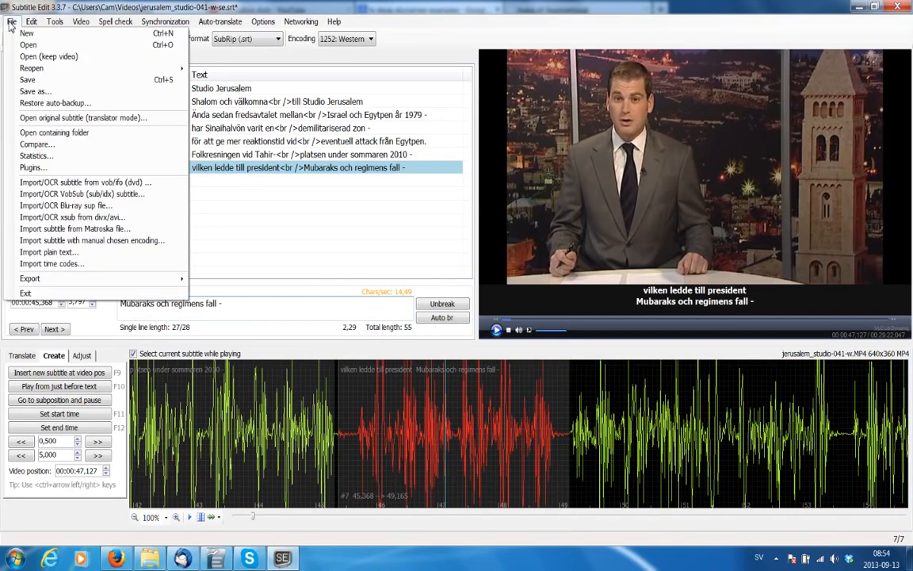
left_click(35, 91)
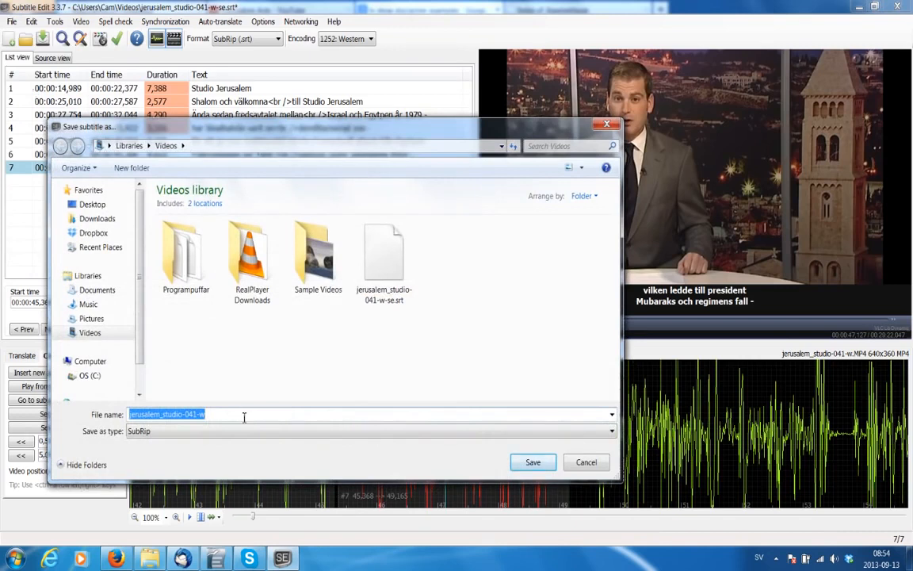
left_click(244, 416)
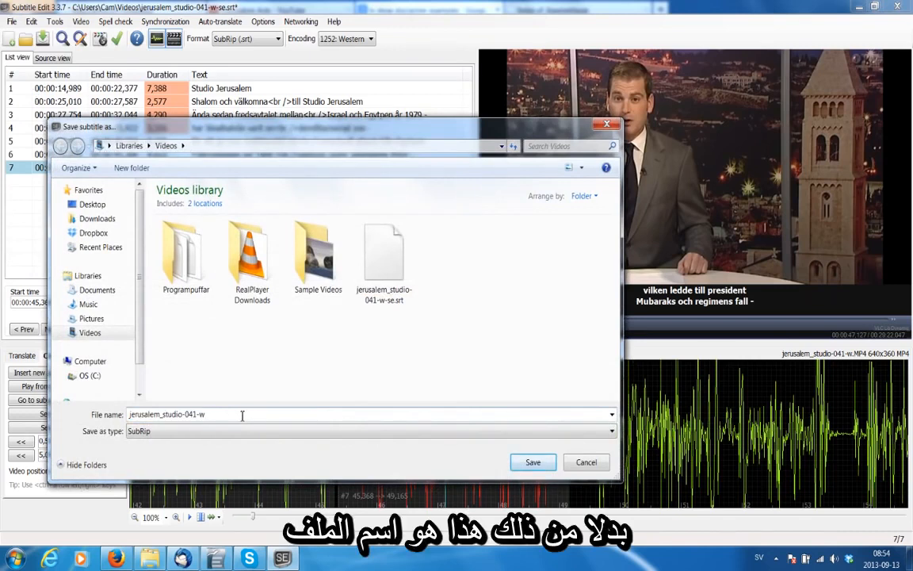
left_click_drag(205, 415, 234, 414)
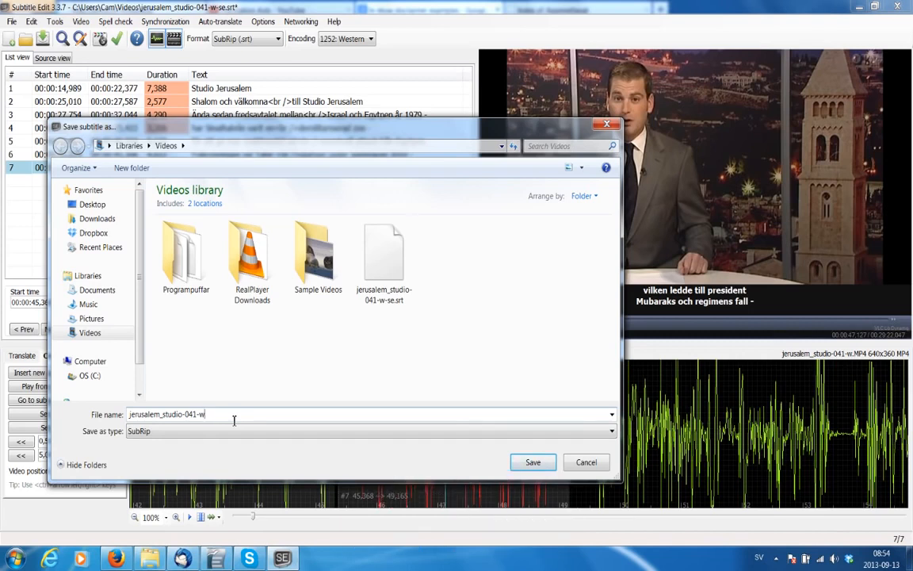
type("-s")
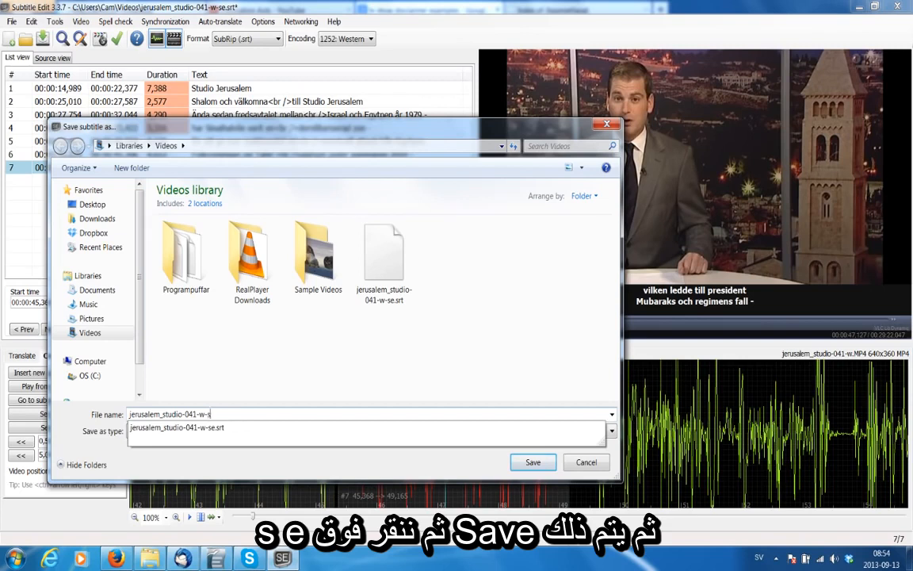
type("e")
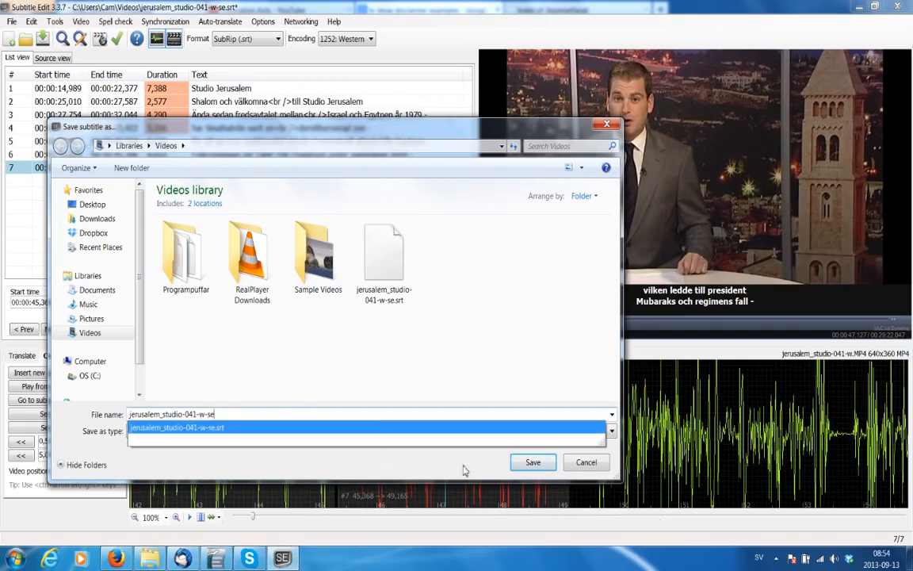
left_click(533, 463)
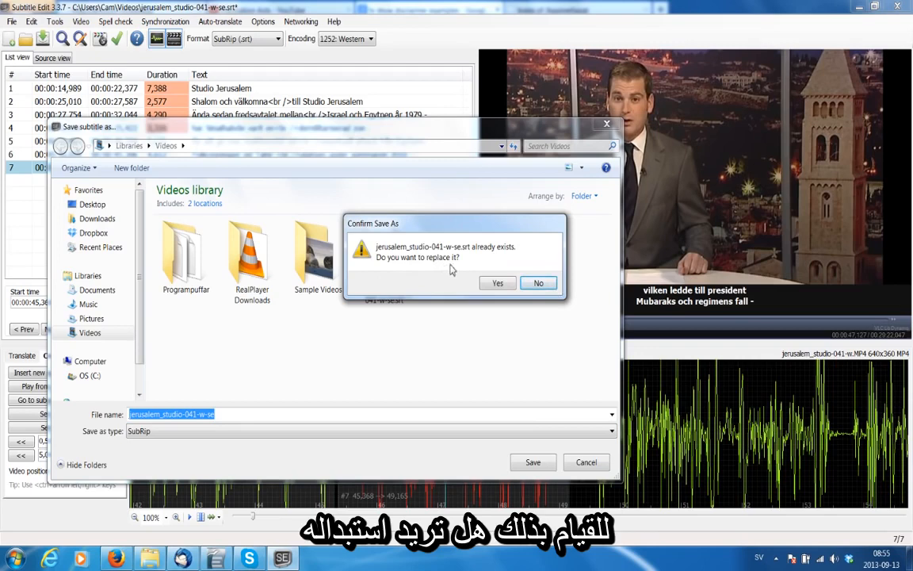
left_click(498, 283)
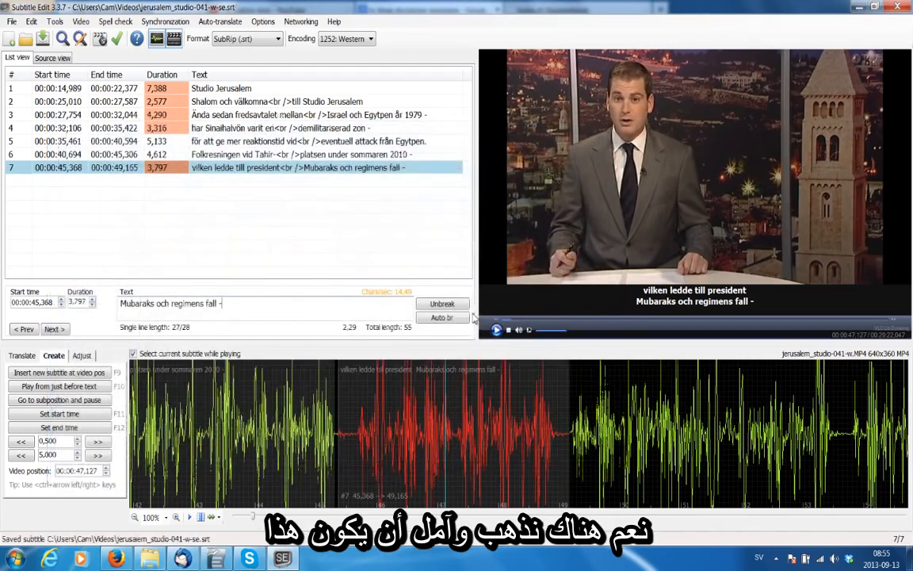